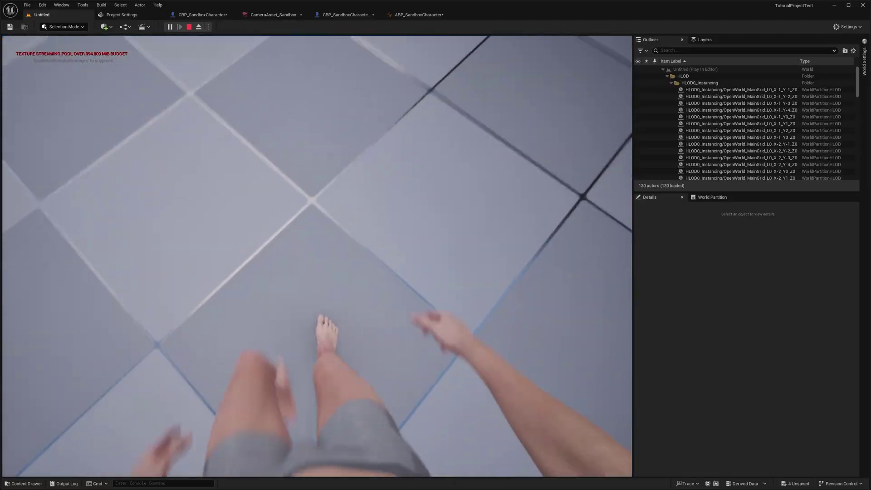
pyautogui.press('w')
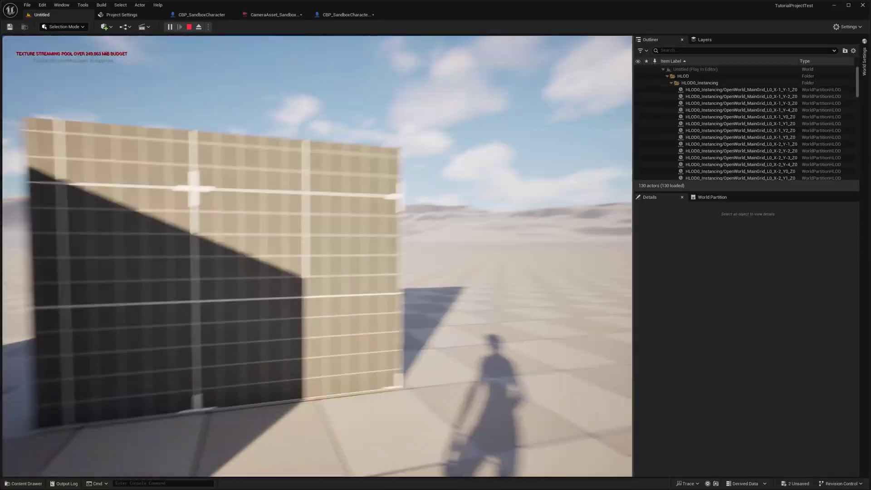
pyautogui.press('space')
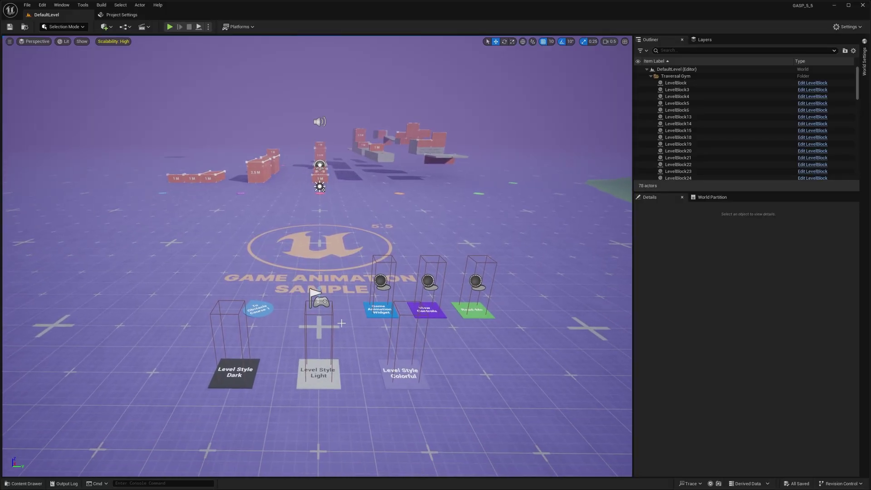
# Step: Migrate the Blueprints folder with all its dependent assets into the Content folder of the GremlinGASP_FP project
pyautogui.hotkey('ctrl', 'space')
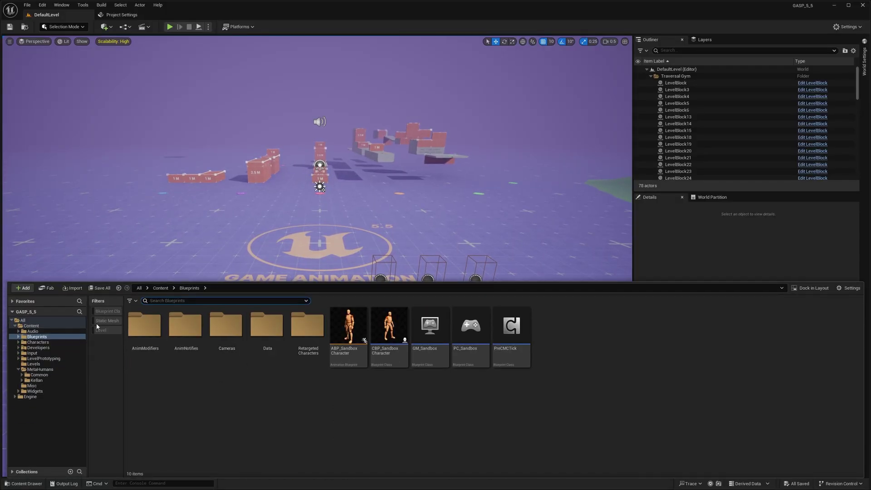
pyautogui.rightClick(44, 338)
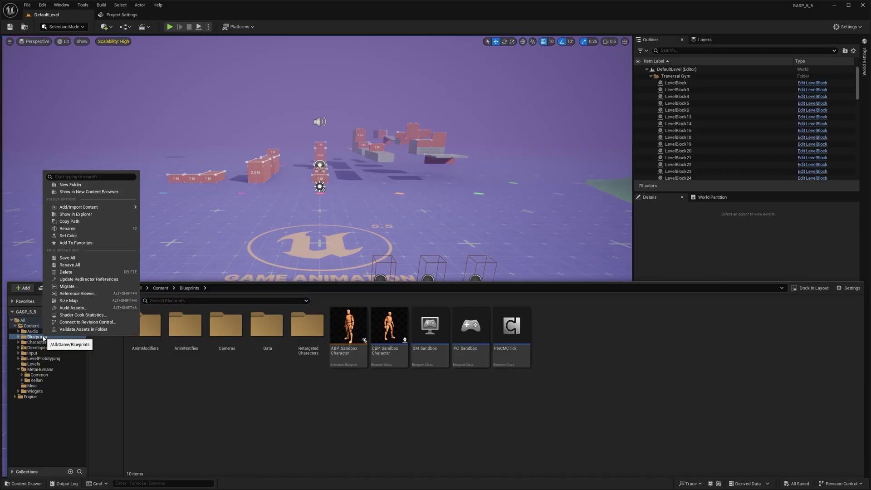
pyautogui.click(74, 287)
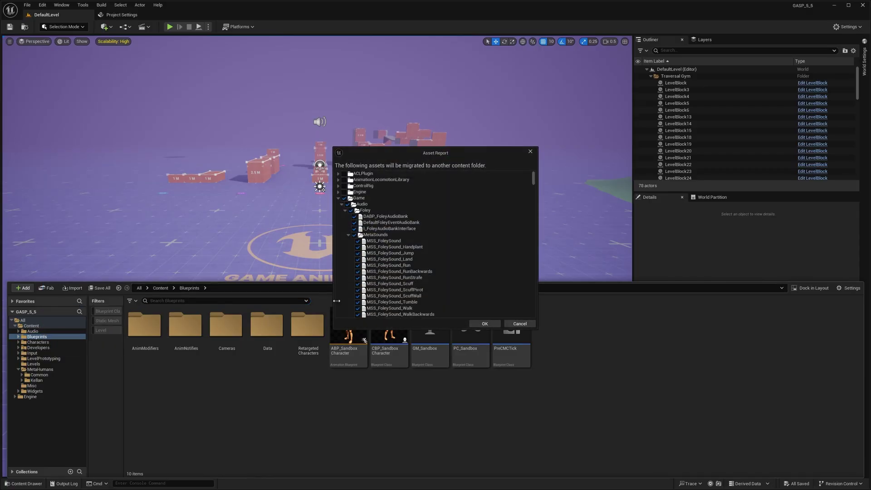
pyautogui.click(484, 322)
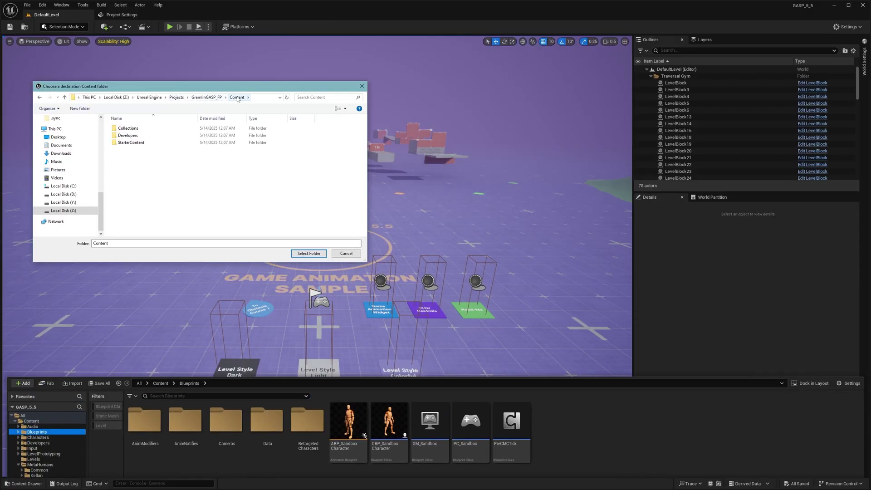
pyautogui.click(309, 254)
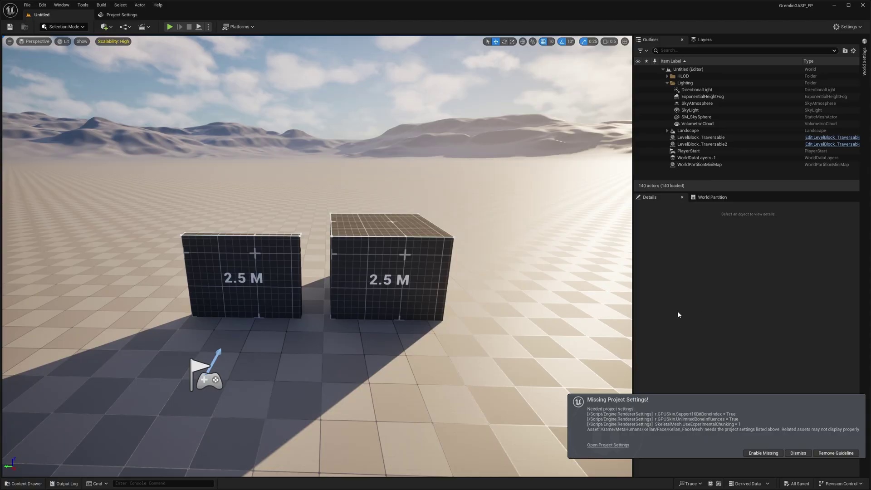
# Step: Enable the missing project settings and turn on the experimental Motion Trajectory plugin
pyautogui.click(763, 453)
pyautogui.click(42, 5)
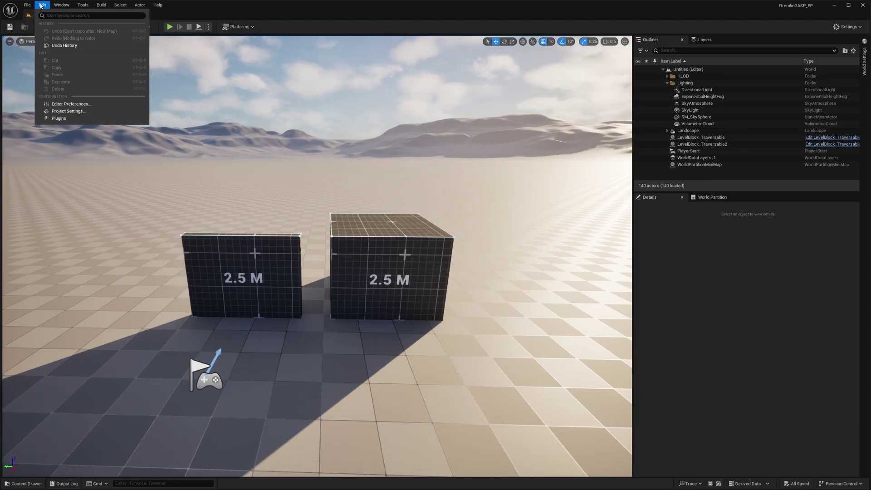
pyautogui.click(53, 118)
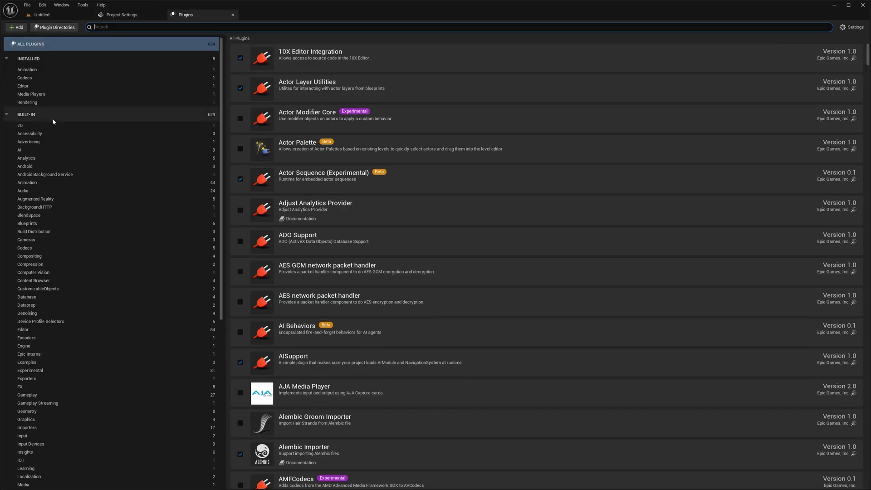
pyautogui.click(203, 28)
pyautogui.write('motion traje')
pyautogui.click(240, 58)
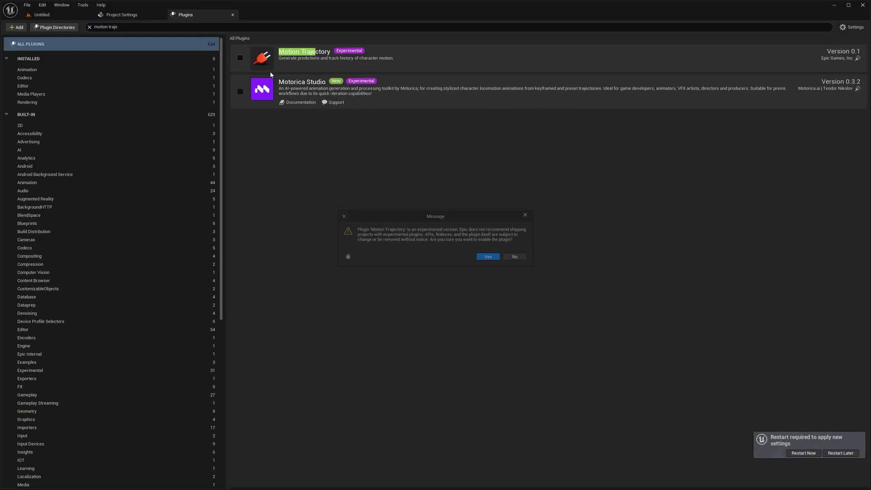
pyautogui.click(486, 257)
# Step: Search the plugins for "pose search" and enable the Chooser plugin
pyautogui.click(145, 27)
pyautogui.write('pose search')
pyautogui.press('BackSpace')
pyautogui.press('BackSpace')
pyautogui.press('BackSpace')
pyautogui.press('BackSpace')
pyautogui.press('BackSpace')
pyautogui.press('BackSpace')
pyautogui.press('BackSpace')
pyautogui.press('BackSpace')
pyautogui.press('BackSpace')
pyautogui.press('BackSpace')
pyautogui.press('BackSpace')
pyautogui.write('cho')
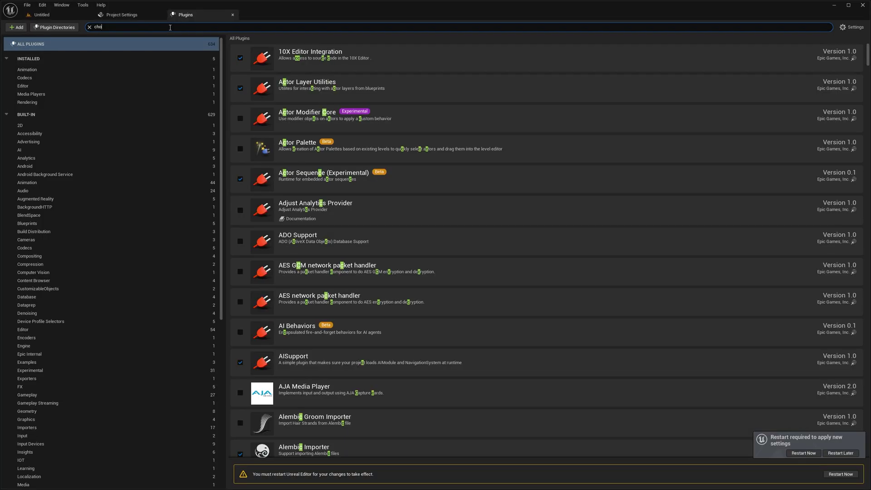
pyautogui.write('oser')
pyautogui.click(240, 88)
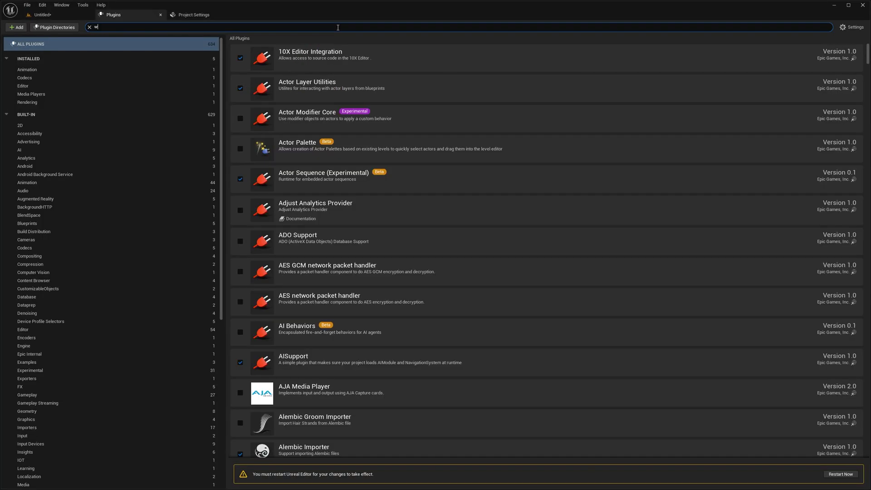
# Step: Enable the Motion Warping and Animation Warping plugins
pyautogui.write('arping')
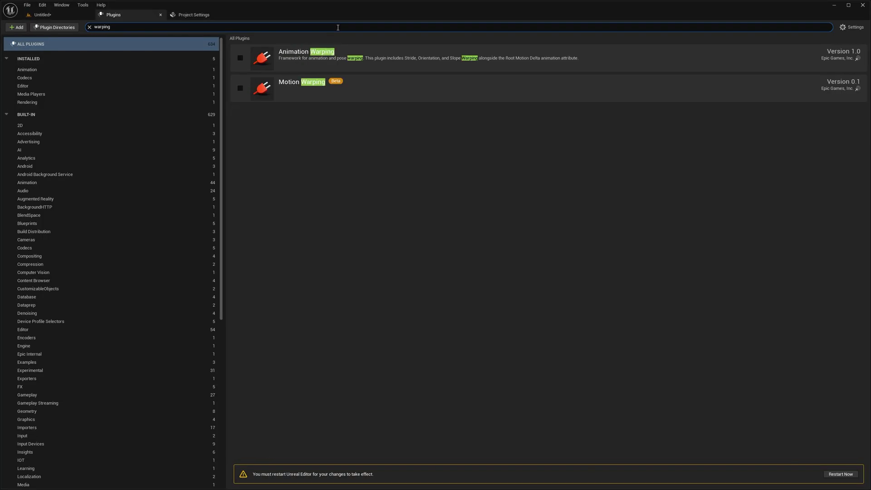
pyautogui.click(240, 88)
pyautogui.click(485, 260)
pyautogui.click(241, 58)
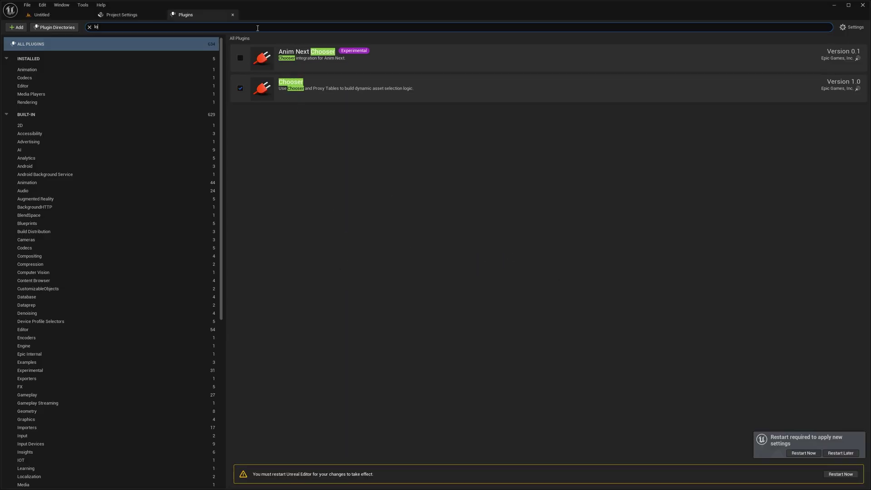
# Step: Enable the Animation Locomotion Library plugin and restart the editor to apply the plugin changes
pyautogui.write('co')
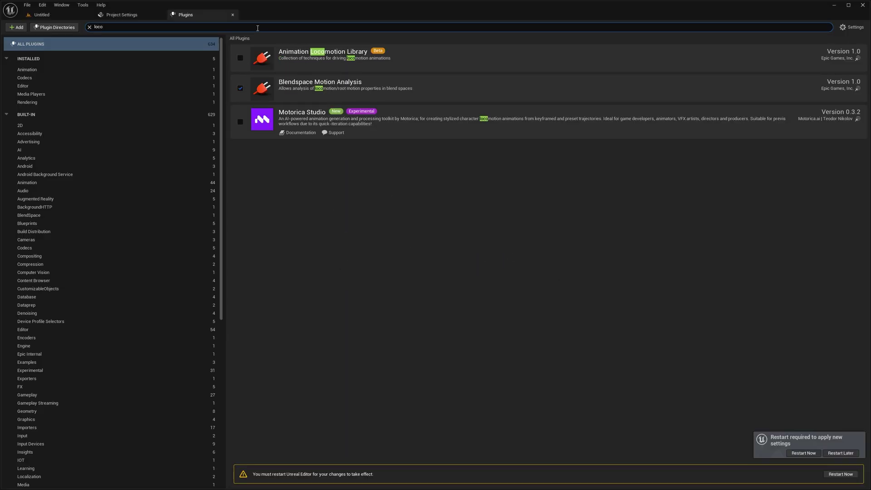
pyautogui.click(240, 58)
pyautogui.click(488, 260)
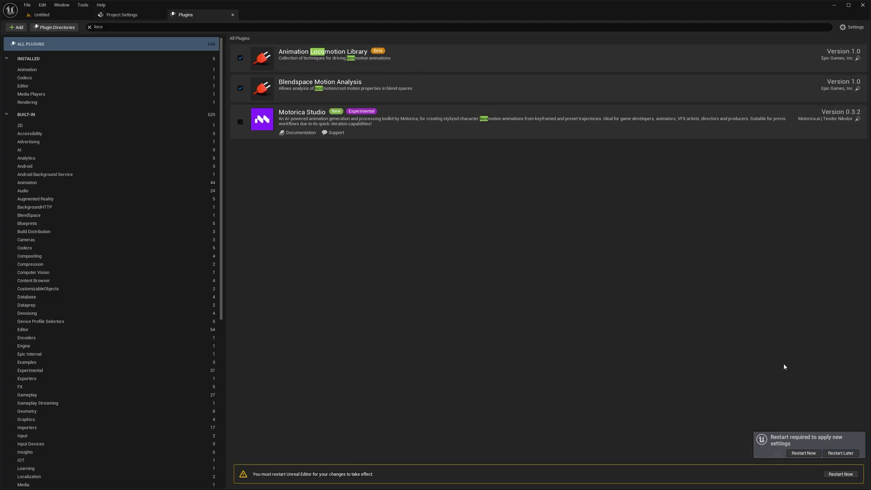
pyautogui.click(797, 454)
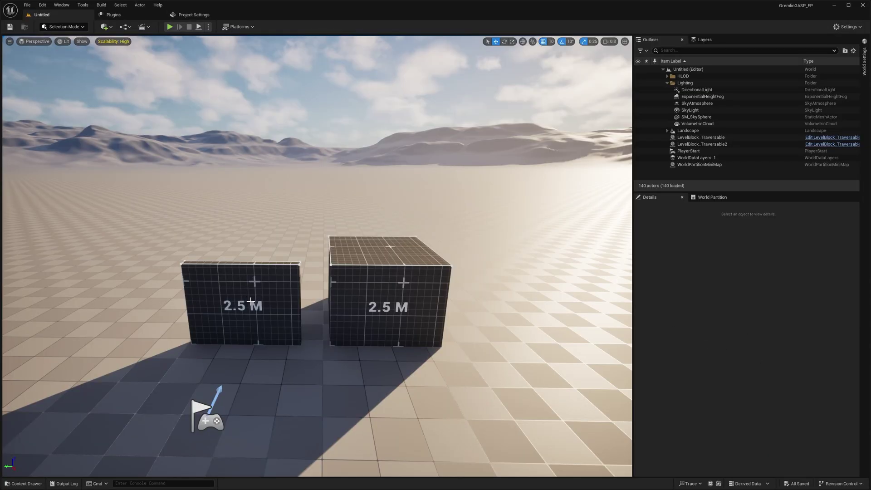
# Step: Place a LevelBlock_Traversable from the LevelPrototyping folder into the level beside the two existing blocks
pyautogui.click(250, 301)
pyautogui.click(350, 304)
pyautogui.moveTo(323, 348); pyautogui.dragTo(321, 386, button='right')
pyautogui.hotkey('ctrl', 'space')
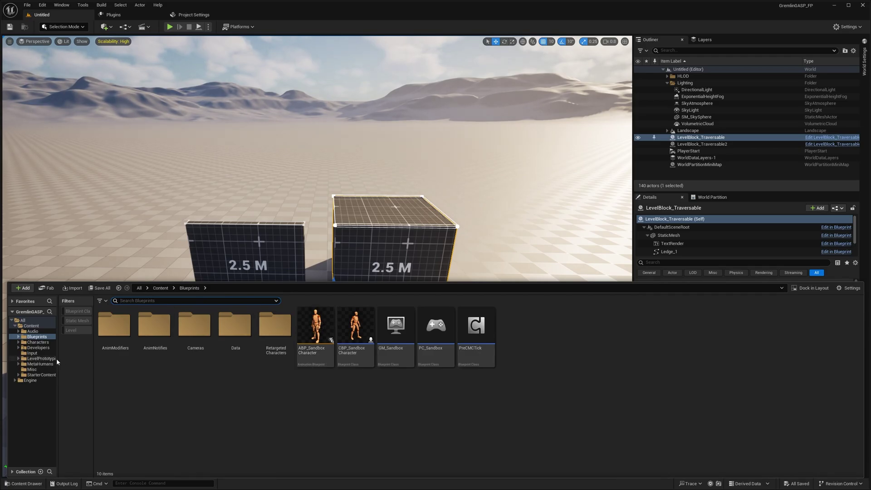
pyautogui.moveTo(58, 361); pyautogui.dragTo(73, 362)
pyautogui.click(42, 358)
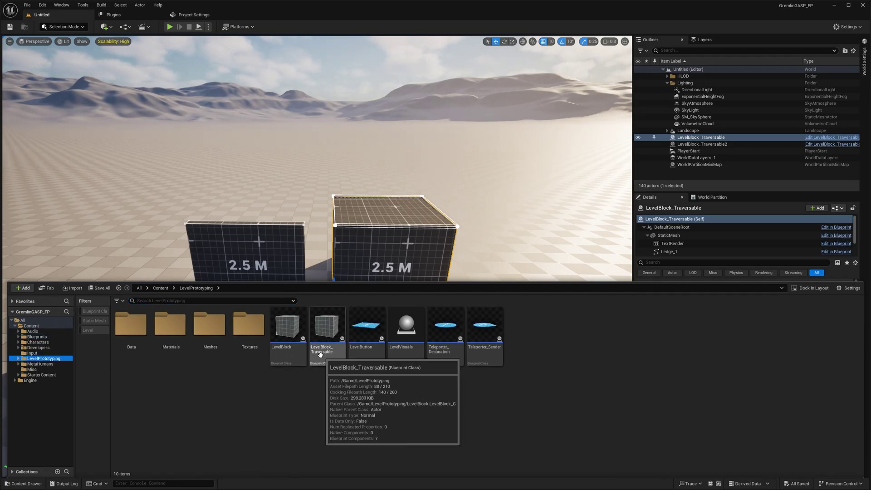
pyautogui.moveTo(318, 354); pyautogui.dragTo(501, 313)
# Step: Rotate and reposition the new traversable block so it rests on the ground next to the 2.5 M cube
pyautogui.press('d')
pyautogui.moveTo(502, 312); pyautogui.dragTo(540, 313, button='right')
pyautogui.press('r')
pyautogui.press('e')
pyautogui.moveTo(358, 321); pyautogui.dragTo(458, 301)
pyautogui.press('w')
pyautogui.moveTo(351, 296); pyautogui.dragTo(334, 275)
pyautogui.press('w')
pyautogui.moveTo(353, 310); pyautogui.dragTo(352, 336)
pyautogui.press('Escape')
pyautogui.press('d')
pyautogui.moveTo(352, 337); pyautogui.dragTo(317, 344, button='right')
# Step: Check that the world's GameMode Override uses GM_Sandbox and expand the selected game mode's class settings
pyautogui.click(864, 61)
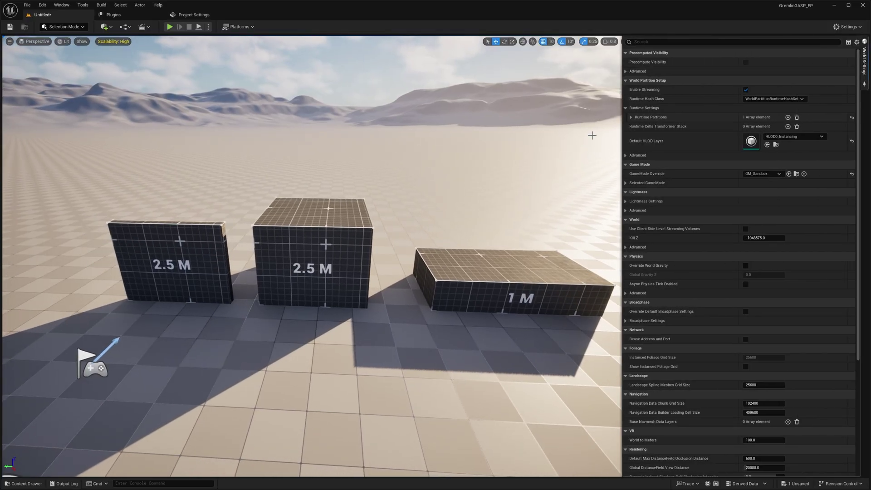
pyautogui.click(762, 174)
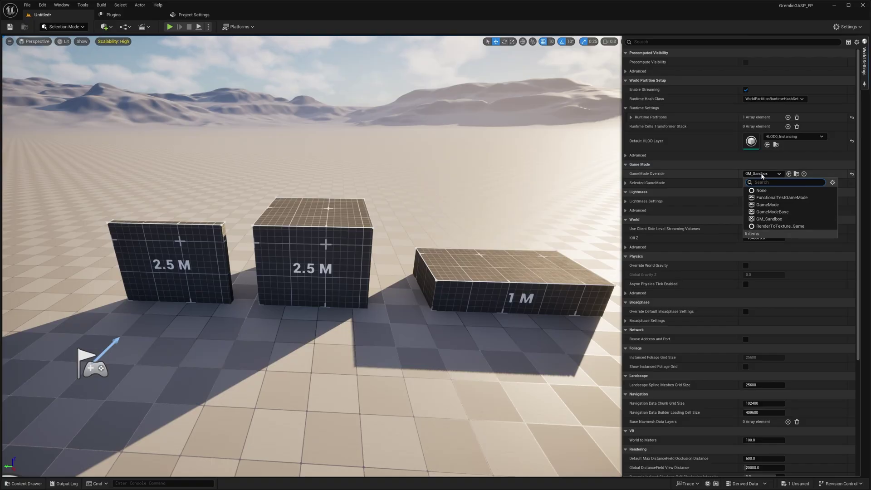
pyautogui.click(762, 176)
pyautogui.click(627, 183)
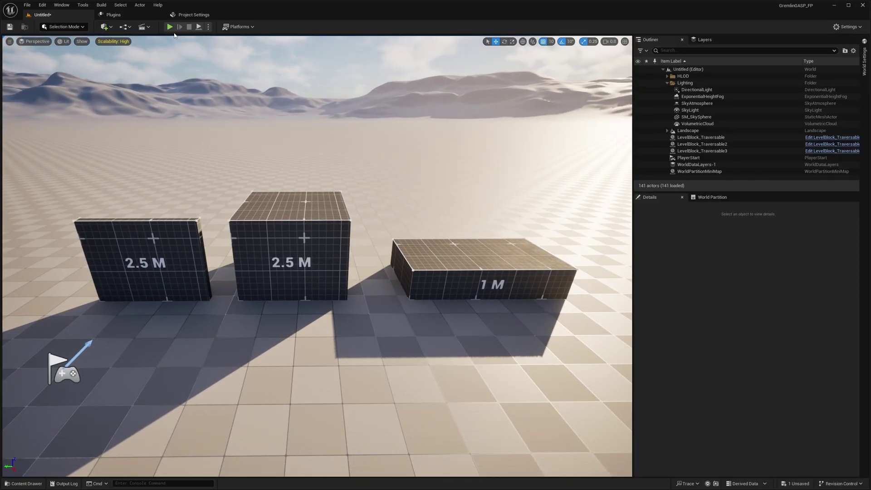
# Step: Play-test the level with the default sandbox character, climbing over the traversable blocks, and stop the session
pyautogui.hotkey('alt', 'p')
pyautogui.press('w')
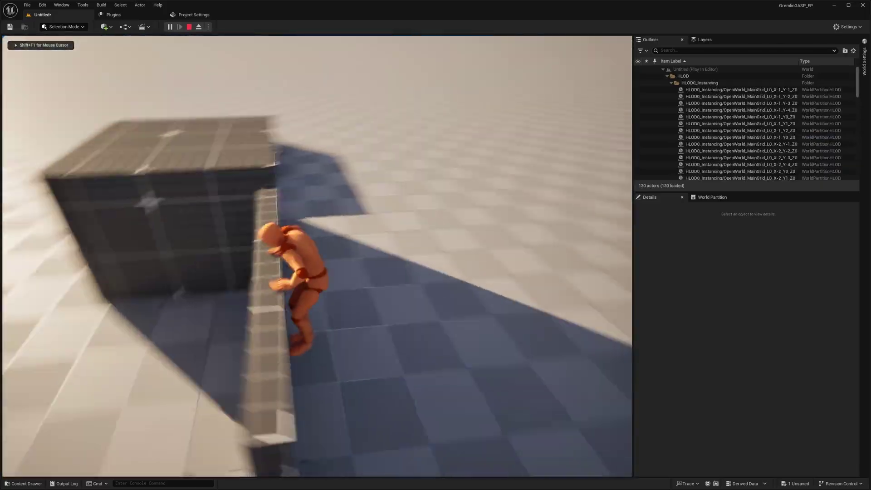
pyautogui.press('w')
pyautogui.press('space')
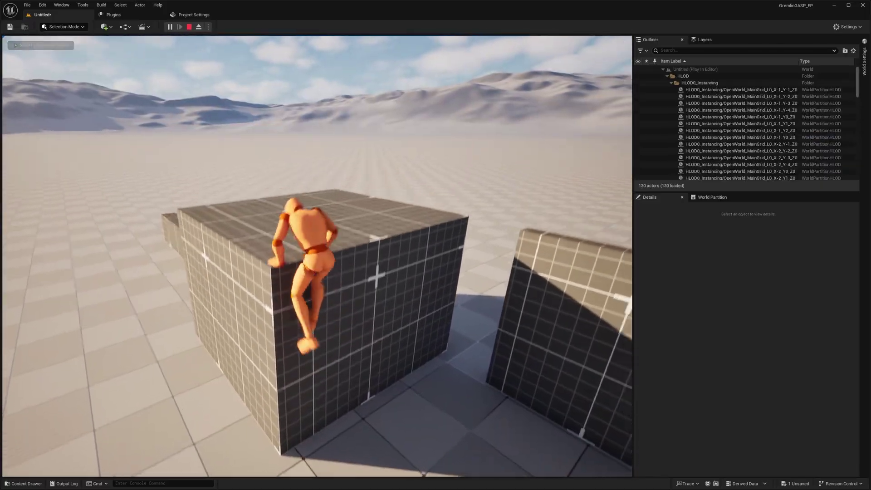
pyautogui.press('Escape')
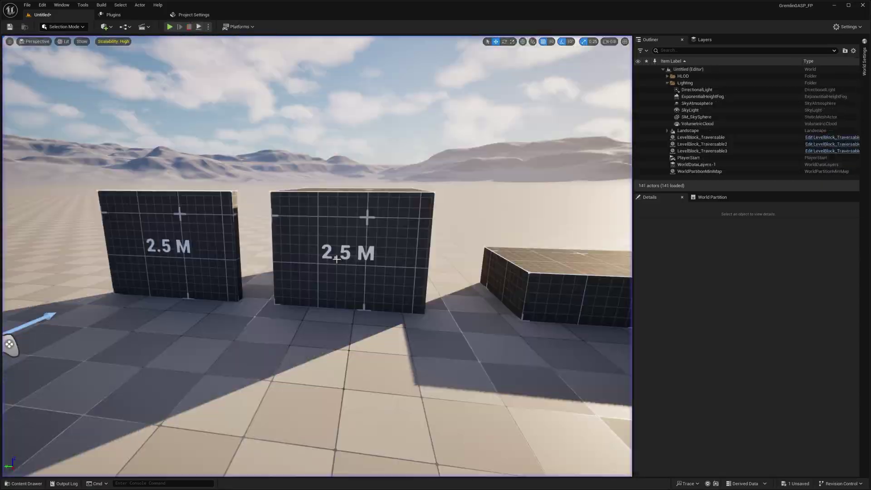
# Step: Set the game mode's Default Pawn Class to the yellow-vested CBP_SandboxCharacter_Metahuman blueprint from the RetargetedCharacters folder
pyautogui.scroll(-1, 349, 269)
pyautogui.hotkey('ctrl', 'space')
pyautogui.click(45, 337)
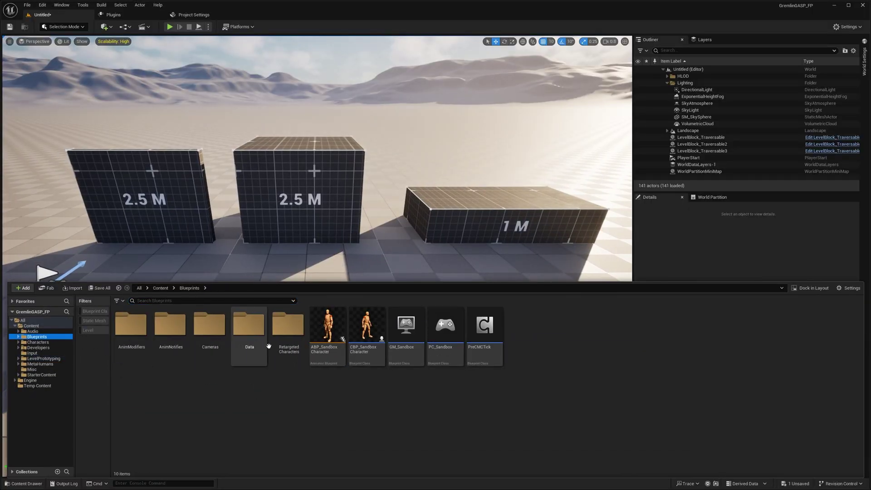
pyautogui.doubleClick(292, 340)
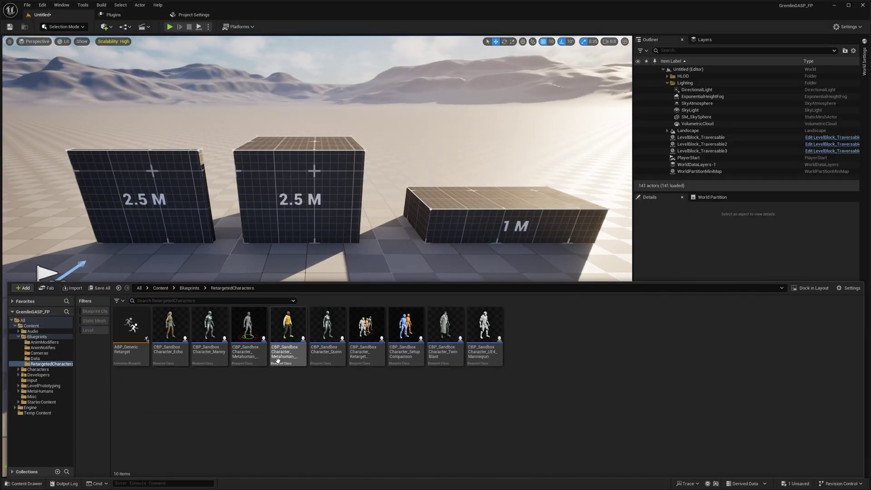
pyautogui.click(864, 62)
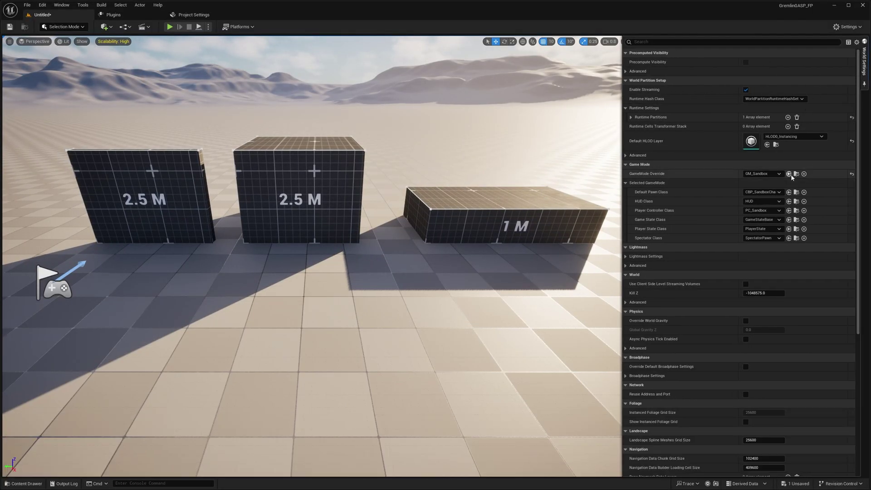
pyautogui.click(789, 193)
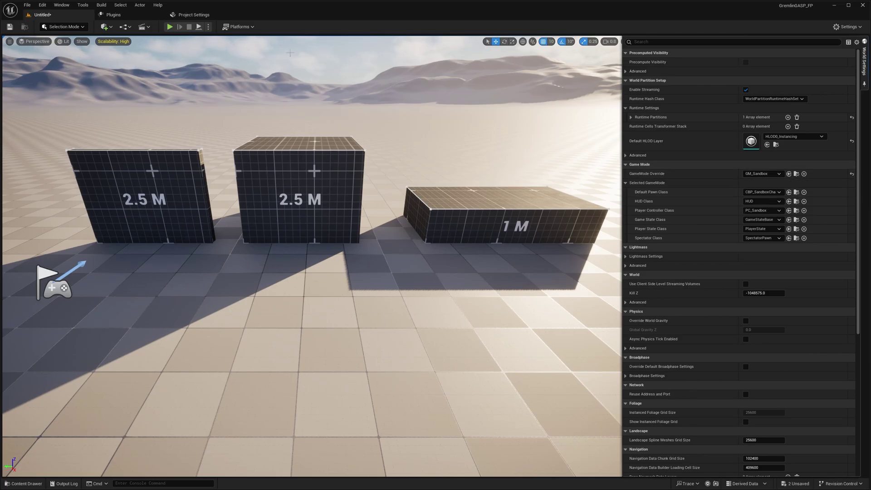
# Step: Play-test the level with the MetaHuman character, running, climbing and jumping across the blocks
pyautogui.click(170, 29)
pyautogui.click(171, 30)
pyautogui.press('w')
pyautogui.press('space')
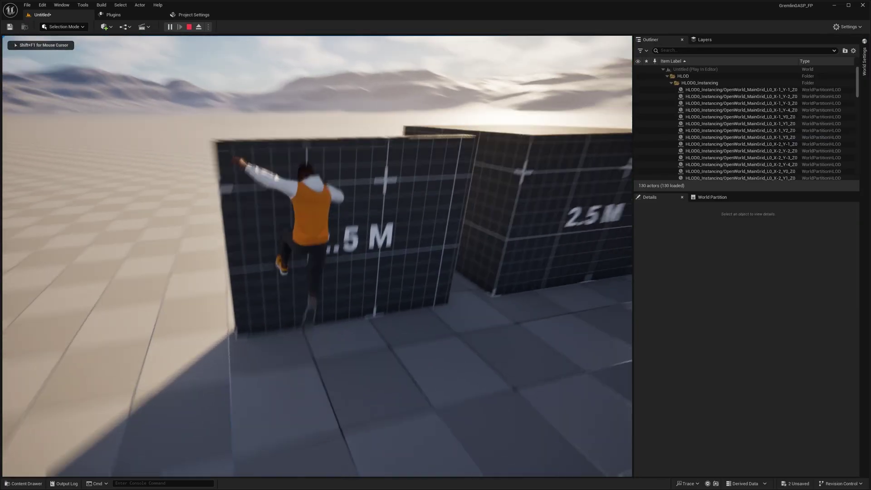
pyautogui.press('w')
pyautogui.press('space')
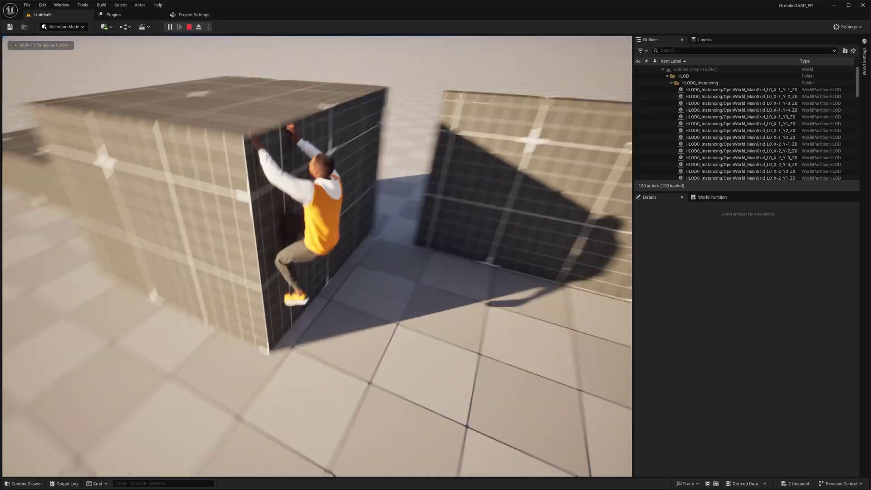
pyautogui.press('w')
pyautogui.press('space')
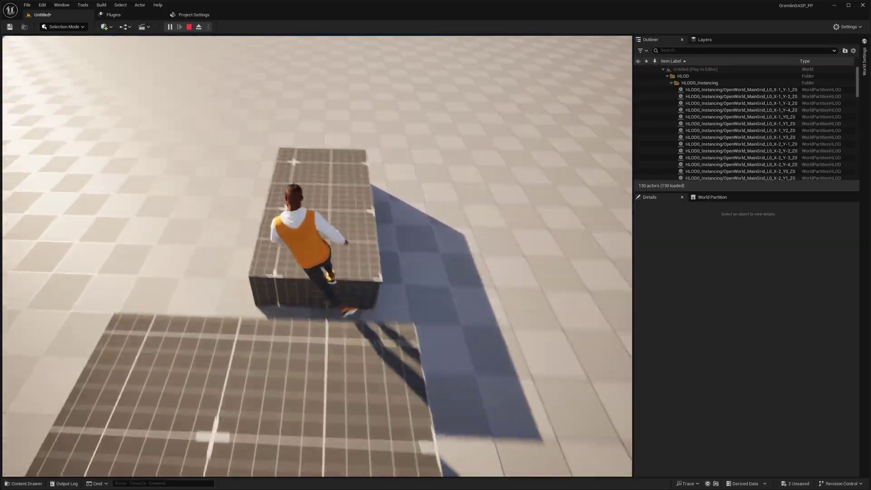
pyautogui.press('w')
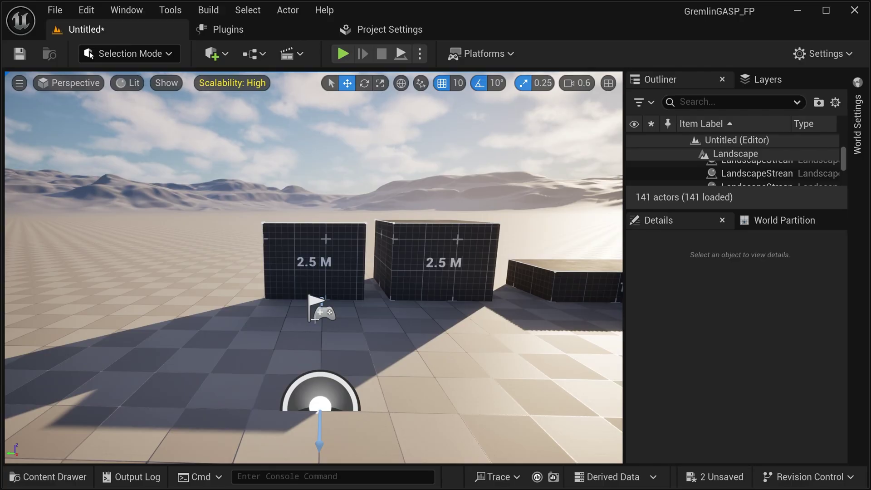
# Step: Open the CBP_SandboxCharacter blueprint from the Blueprints folder for editing
pyautogui.hotkey('ctrl', 'space')
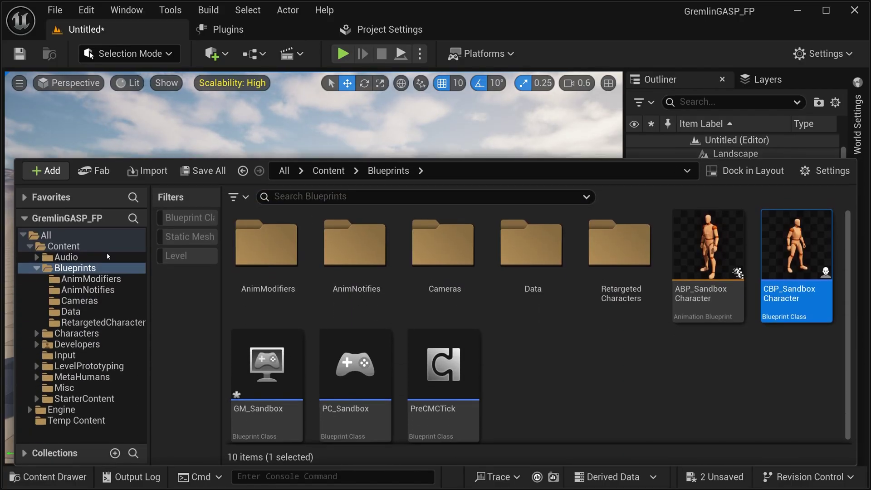
pyautogui.click(84, 269)
pyautogui.click(678, 391)
pyautogui.click(785, 311)
pyautogui.doubleClick(786, 312)
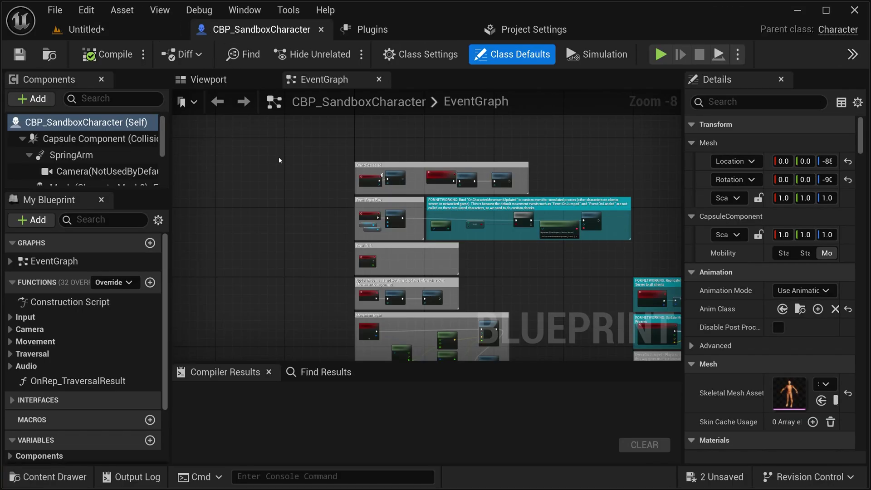
# Step: In the CharacterInputState variable's defaults, disable WantsToStrafe and enable WantsToWalk and WantsToAim
pyautogui.scroll(-1, 280, 161)
pyautogui.moveTo(344, 259); pyautogui.dragTo(249, 91, button='right')
pyautogui.moveTo(249, 219); pyautogui.dragTo(289, 117, button='right')
pyautogui.scroll(2, 301, 191)
pyautogui.scroll(2, 281, 191)
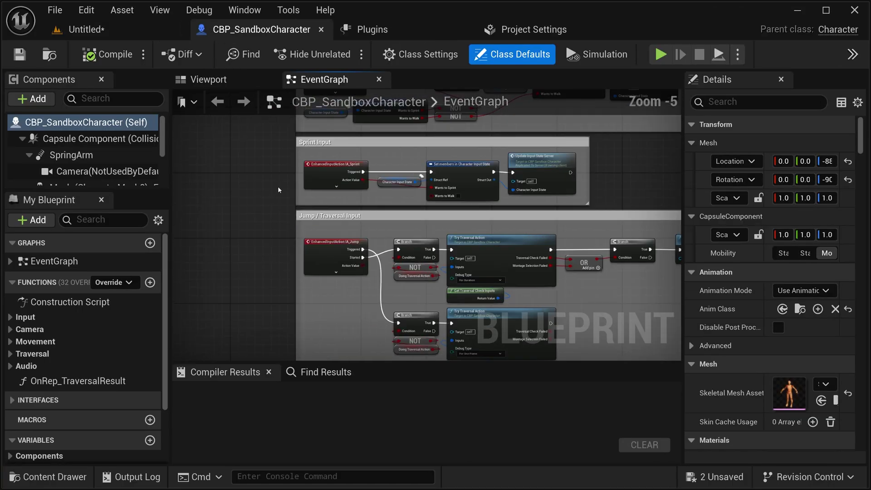
pyautogui.moveTo(281, 182); pyautogui.dragTo(235, 268, button='right')
pyautogui.click(263, 206)
pyautogui.scroll(2, 262, 211)
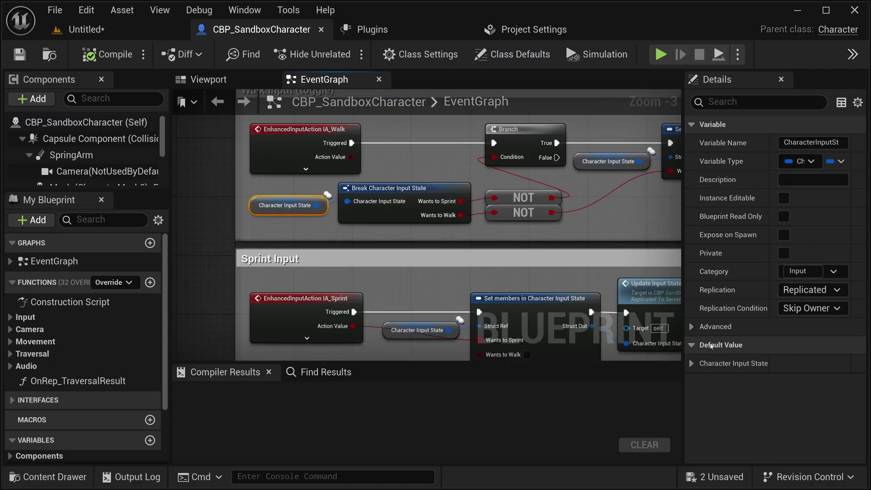
pyautogui.click(691, 364)
pyautogui.moveTo(683, 317); pyautogui.dragTo(580, 317)
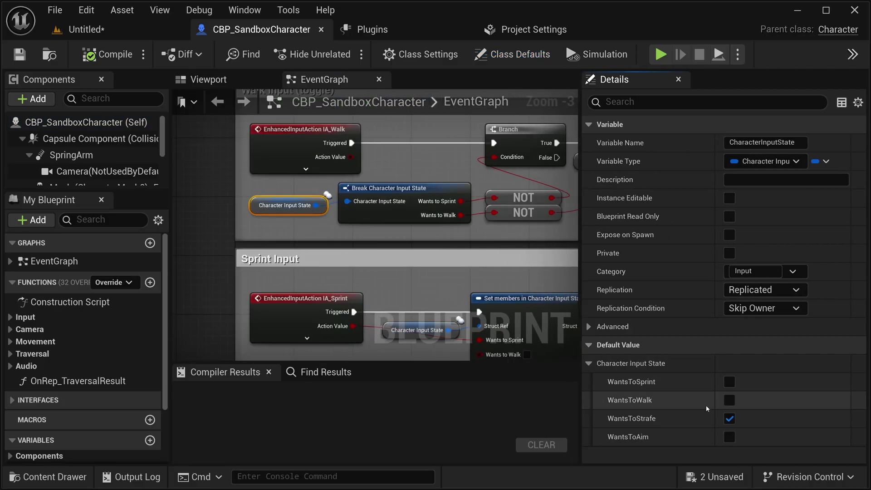
pyautogui.click(729, 418)
pyautogui.click(729, 399)
pyautogui.click(729, 437)
# Step: Move the Sprint Input group and the input groups beneath it down to leave a gap below Walk Input
pyautogui.moveTo(536, 200); pyautogui.dragTo(355, 212, button='right')
pyautogui.click(431, 168)
pyautogui.moveTo(340, 244); pyautogui.dragTo(576, 205, button='right')
pyautogui.scroll(-10, 389, 156)
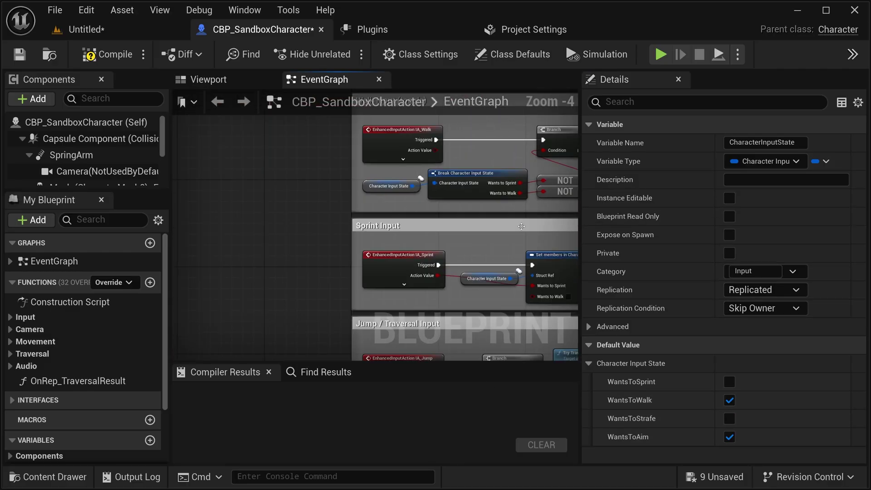
pyautogui.moveTo(389, 156); pyautogui.dragTo(381, 186, button='right')
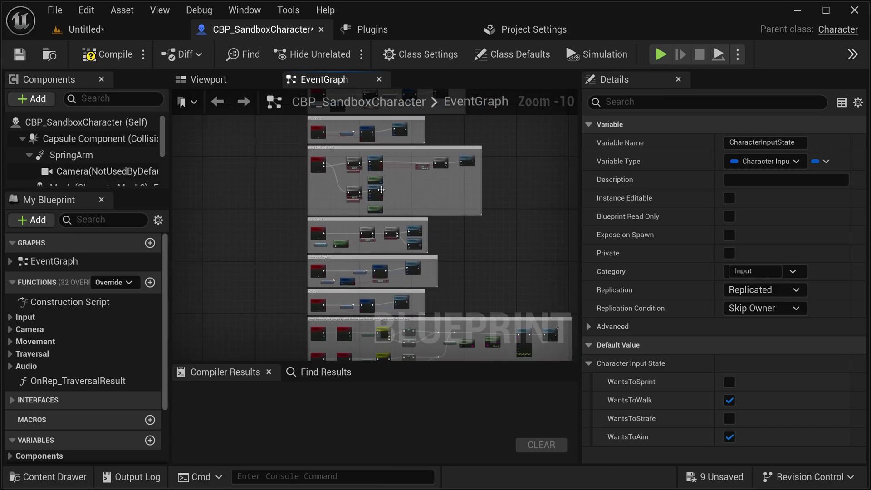
pyautogui.scroll(-2, 408, 227)
pyautogui.moveTo(303, 119); pyautogui.dragTo(519, 327)
pyautogui.moveTo(363, 158); pyautogui.dragTo(365, 191)
# Step: Place a copy of the IA_Sprint input event in the gap below the Walk Input group
pyautogui.scroll(5, 367, 238)
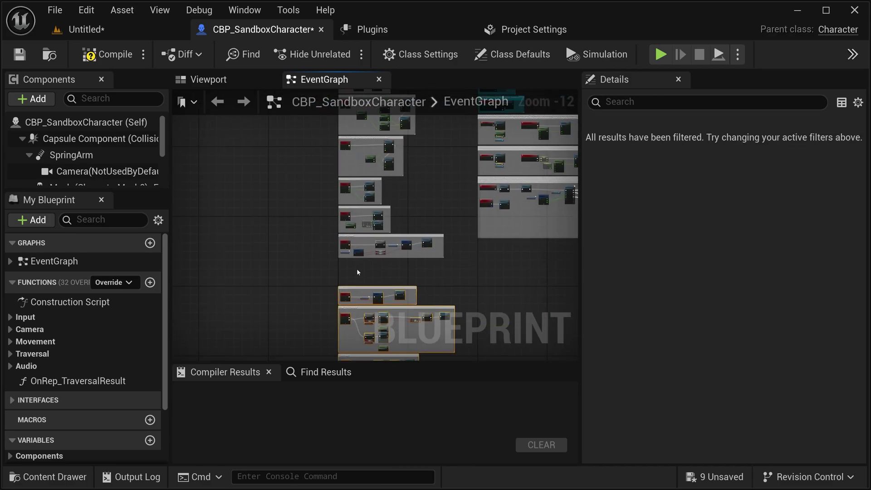
pyautogui.scroll(3, 369, 239)
pyautogui.moveTo(414, 246); pyautogui.dragTo(293, 280, button='right')
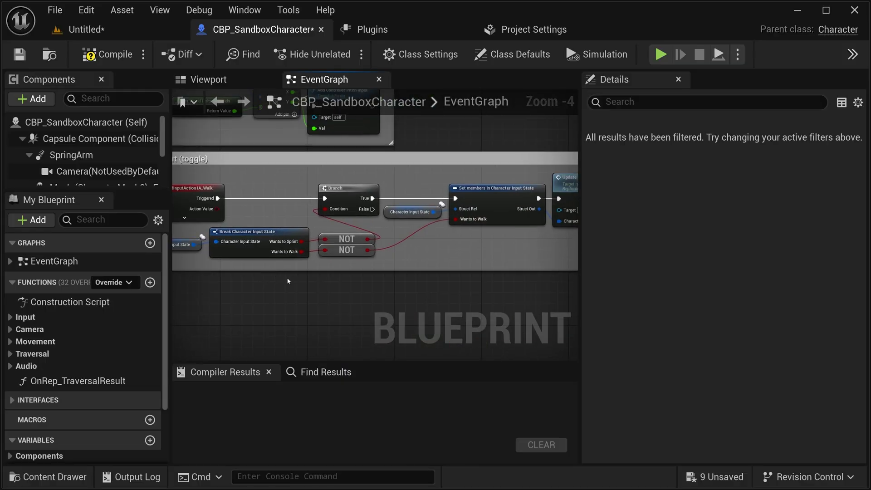
pyautogui.scroll(-2, 322, 276)
pyautogui.click(272, 312)
pyautogui.moveTo(272, 311); pyautogui.dragTo(293, 287, button='right')
pyautogui.click(257, 202)
pyautogui.hotkey('ctrl', 'v')
# Step: Duplicate the Walk Input toggle logic next to the copied IA_Sprint event and connect the event to the duplicated Branch
pyautogui.moveTo(508, 232); pyautogui.dragTo(373, 207)
pyautogui.scroll(2, 303, 220)
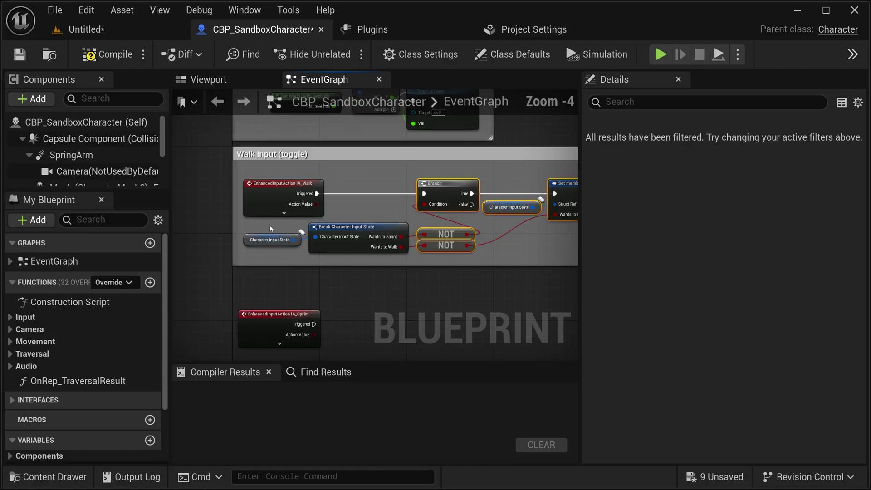
pyautogui.keyDown('shift'); pyautogui.moveTo(264, 224); pyautogui.dragTo(353, 241); pyautogui.keyUp('shift')
pyautogui.scroll(-2, 367, 295)
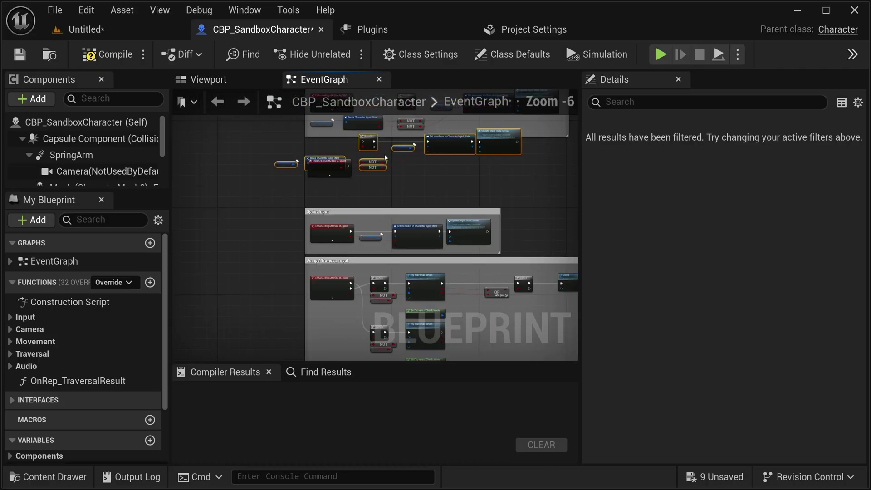
pyautogui.moveTo(379, 119); pyautogui.dragTo(381, 126, button='right')
pyautogui.scroll(2, 381, 131)
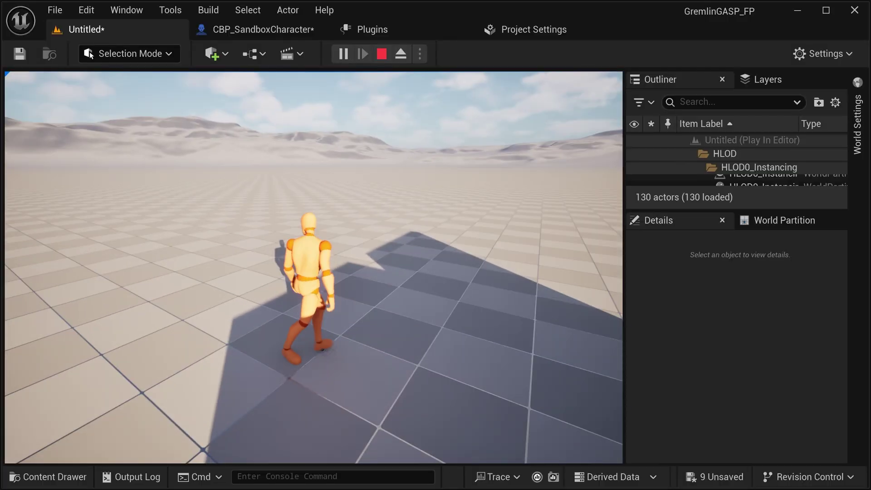
# Step: Play-test the level by walking the mannequin character across the floor, and stop the session
pyautogui.press('w')
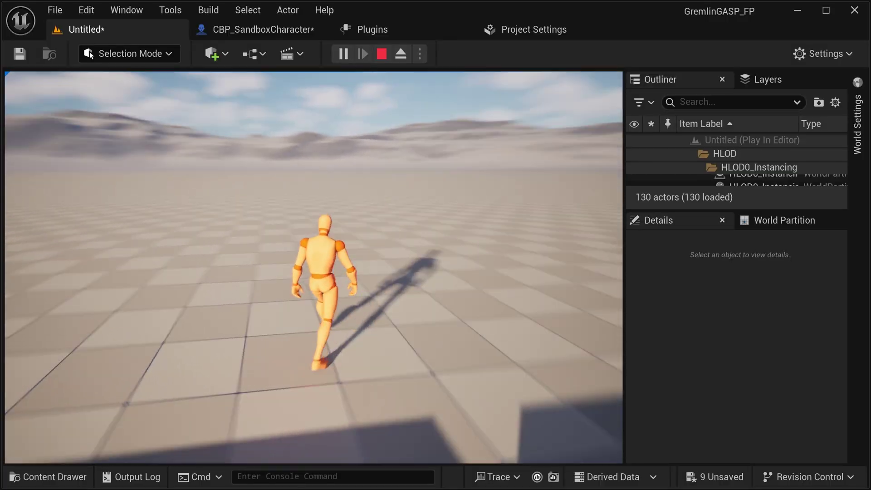
pyautogui.press('Escape')
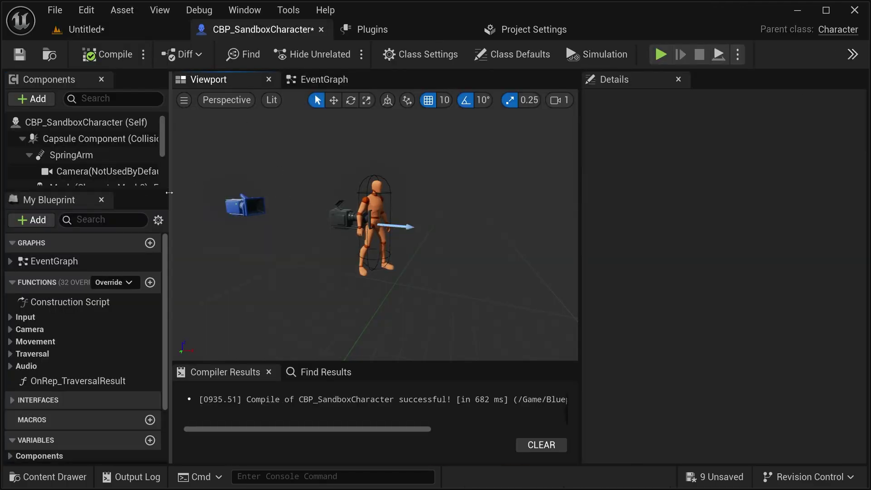
# Step: Select the GameplayCamera component and open its assigned camera asset for editing
pyautogui.moveTo(169, 192); pyautogui.dragTo(253, 192)
pyautogui.moveTo(127, 192); pyautogui.dragTo(127, 250)
pyautogui.click(93, 204)
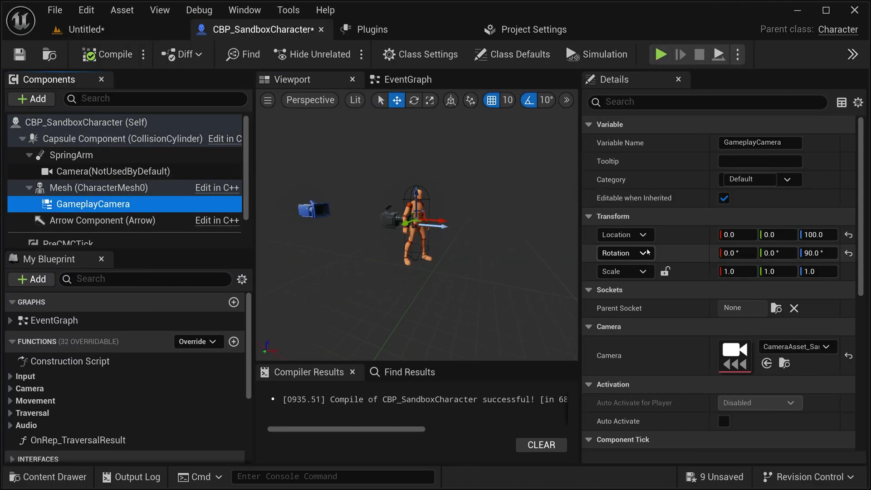
pyautogui.scroll(-5, 647, 252)
pyautogui.doubleClick(740, 246)
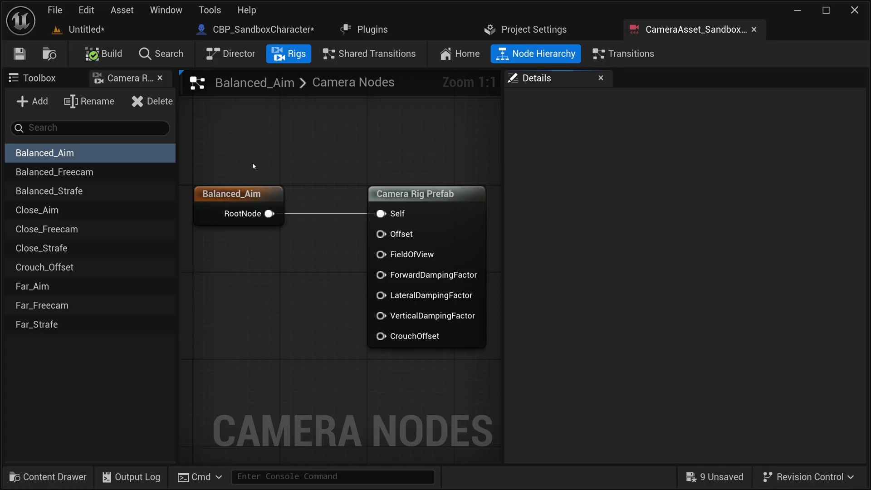
# Step: Edit the Offset values of the Camera Rig Prefab node in the Balanced_Aim rig
pyautogui.scroll(-2, 254, 168)
pyautogui.click(63, 156)
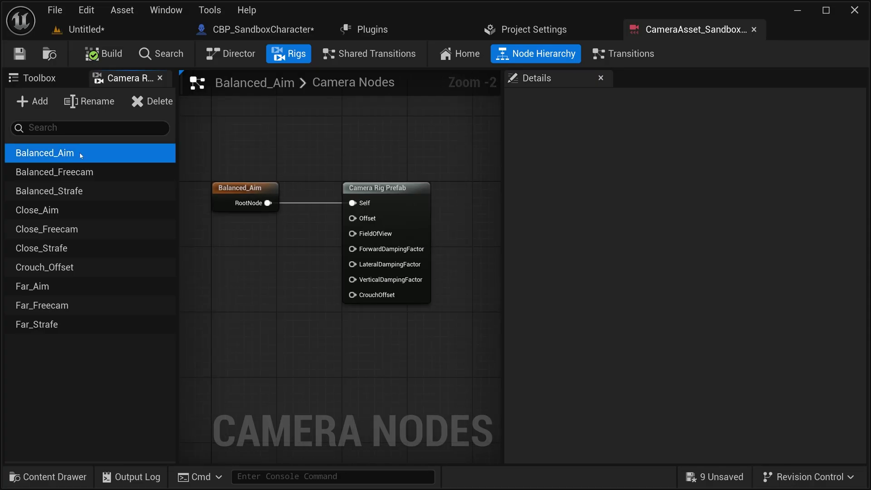
pyautogui.click(392, 188)
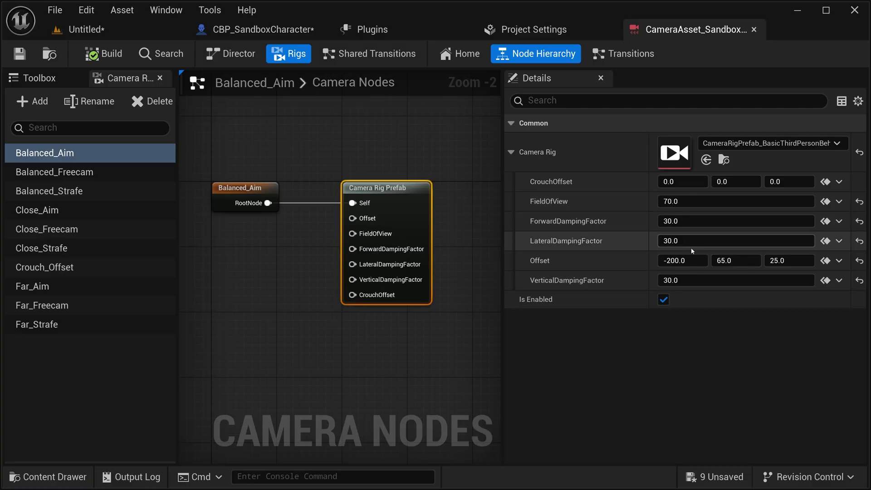
pyautogui.click(683, 260)
pyautogui.press('Tab')
# Step: Return to the CBP_SandboxCharacter blueprint, search its members for "setup" and open the SetupCamera function
pyautogui.click(256, 29)
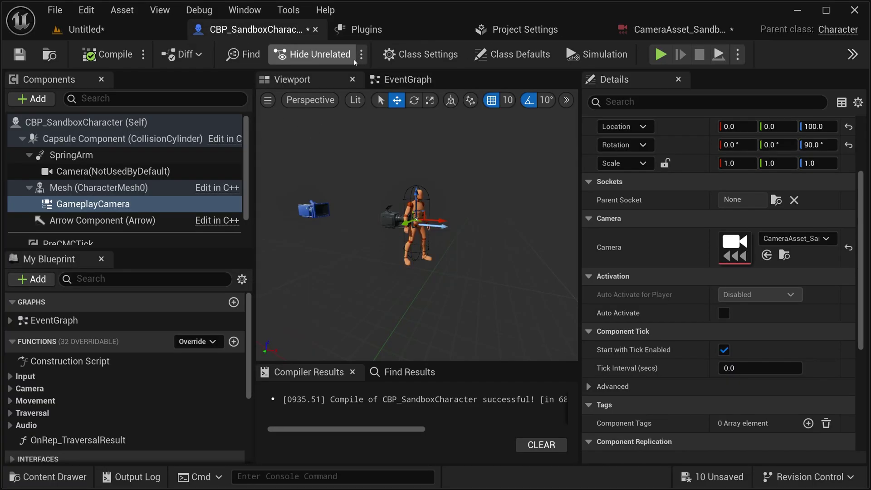
pyautogui.click(407, 79)
pyautogui.click(147, 278)
pyautogui.write('s')
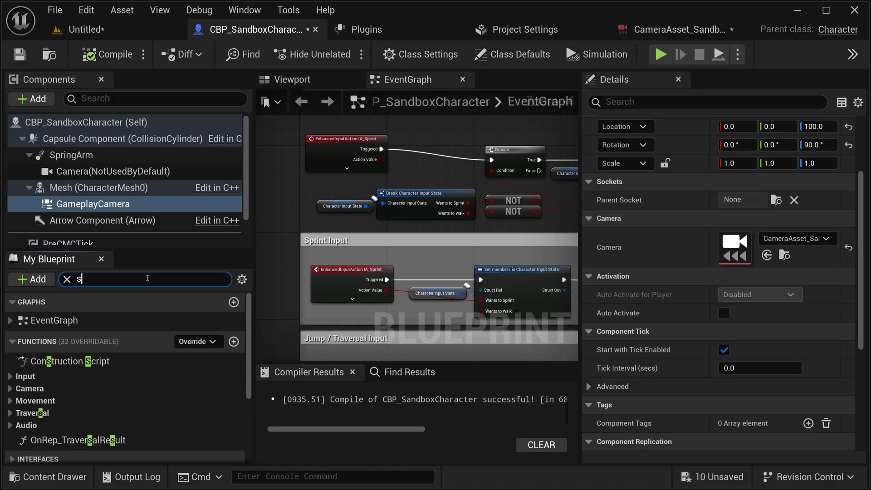
pyautogui.write('etup')
pyautogui.doubleClick(65, 385)
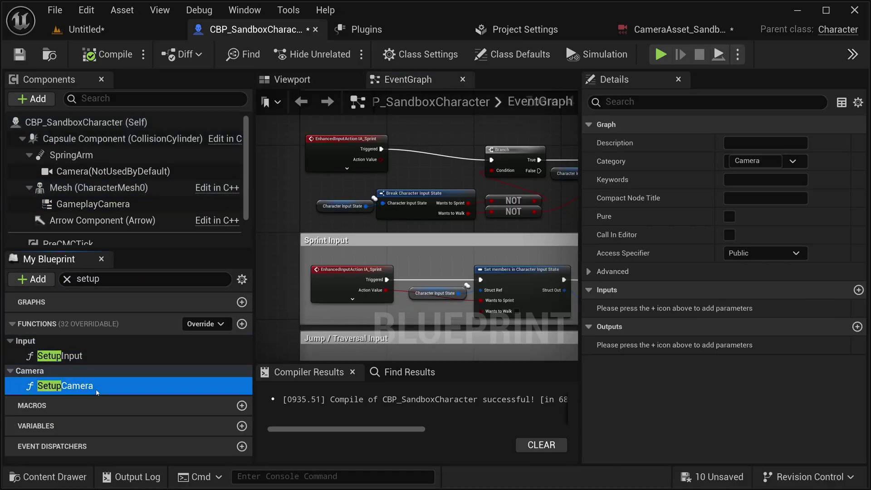
# Step: Route execution directly to Activate Camera for Player Controller and delete the Get Console Variable Bool Value and Branch nodes
pyautogui.scroll(-3, 547, 186)
pyautogui.moveTo(548, 186); pyautogui.dragTo(470, 192, button='right')
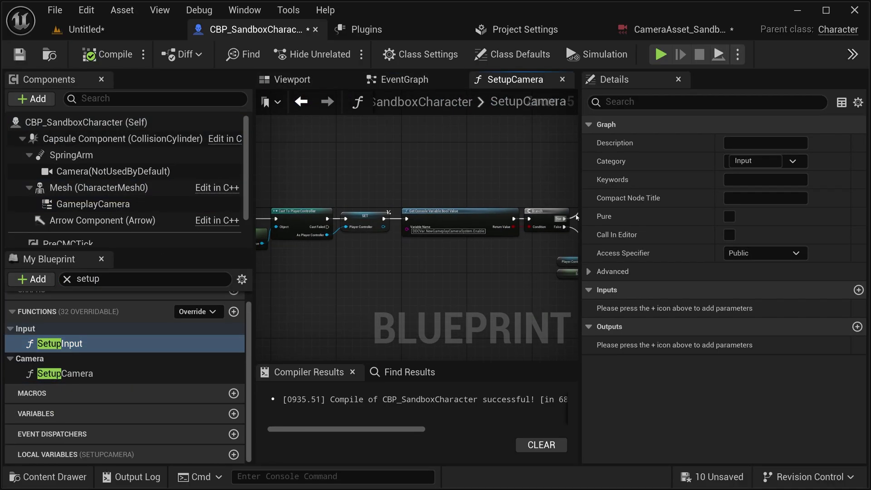
pyautogui.moveTo(581, 226); pyautogui.dragTo(697, 227)
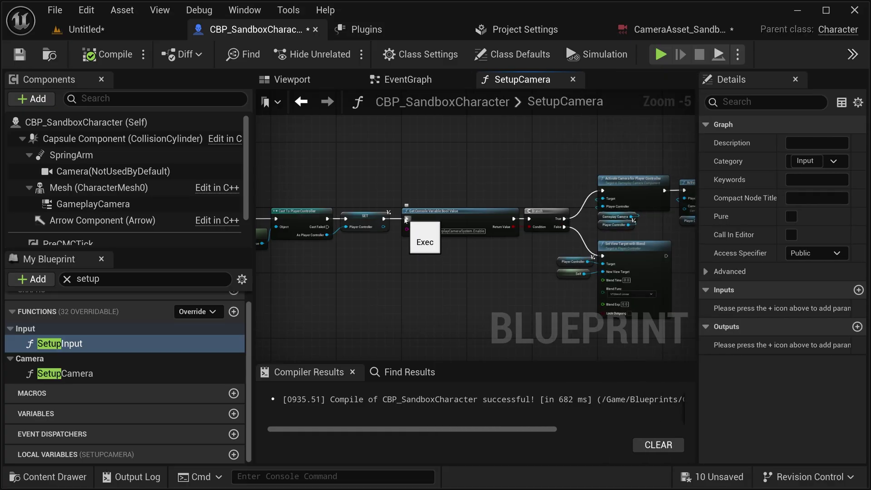
pyautogui.moveTo(411, 202); pyautogui.dragTo(612, 193)
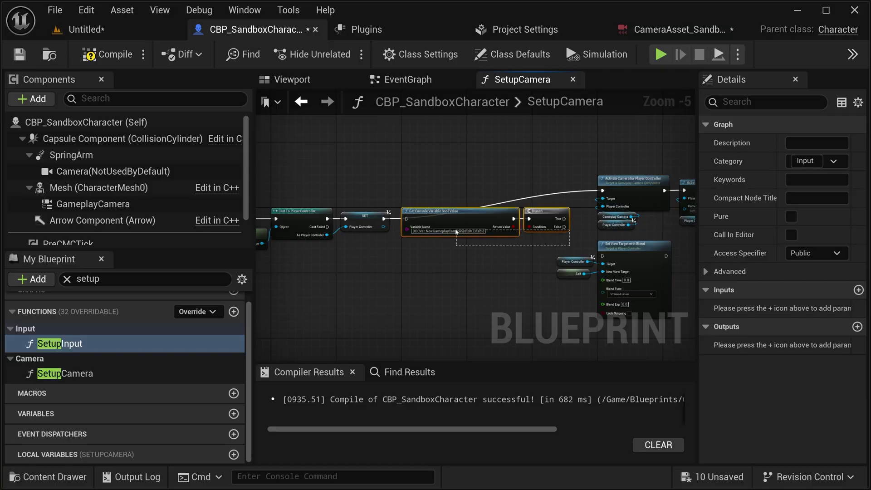
pyautogui.moveTo(456, 232); pyautogui.dragTo(456, 233)
pyautogui.press('Delete')
pyautogui.moveTo(456, 232); pyautogui.dragTo(336, 221, button='right')
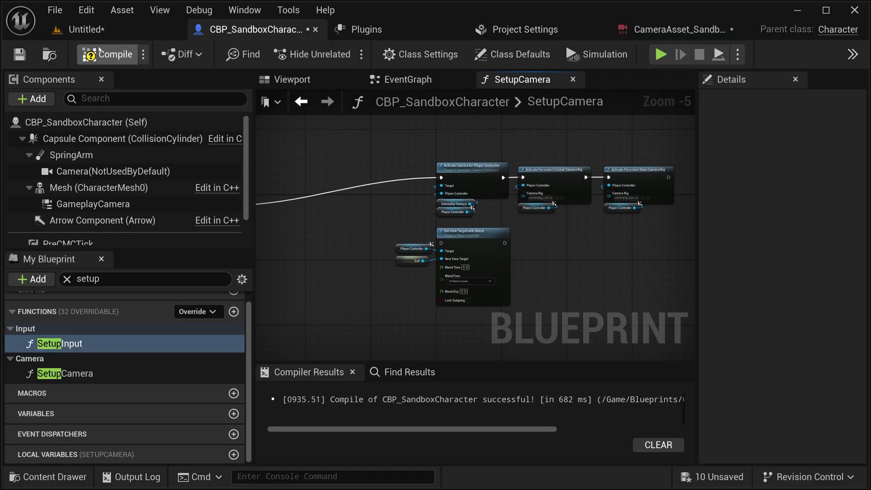
# Step: Play-test the level to check the new camera offset, and stop the session
pyautogui.click(91, 30)
pyautogui.hotkey('alt', 'p')
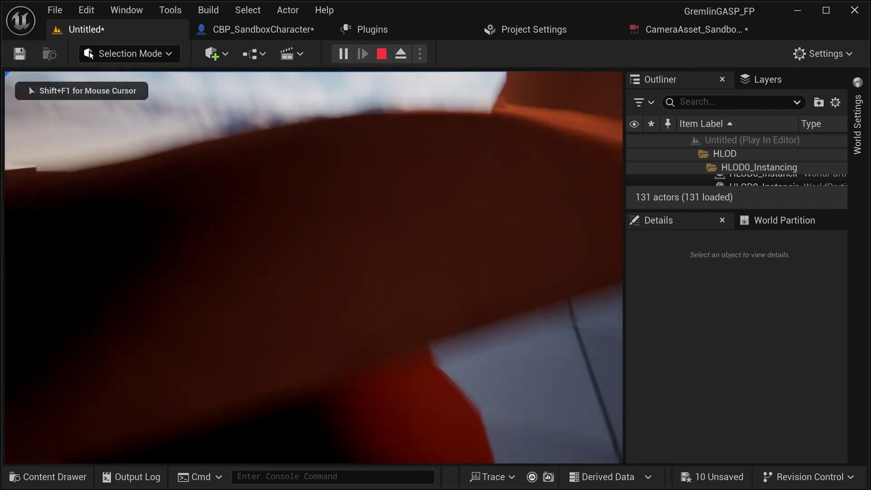
pyautogui.press('Escape')
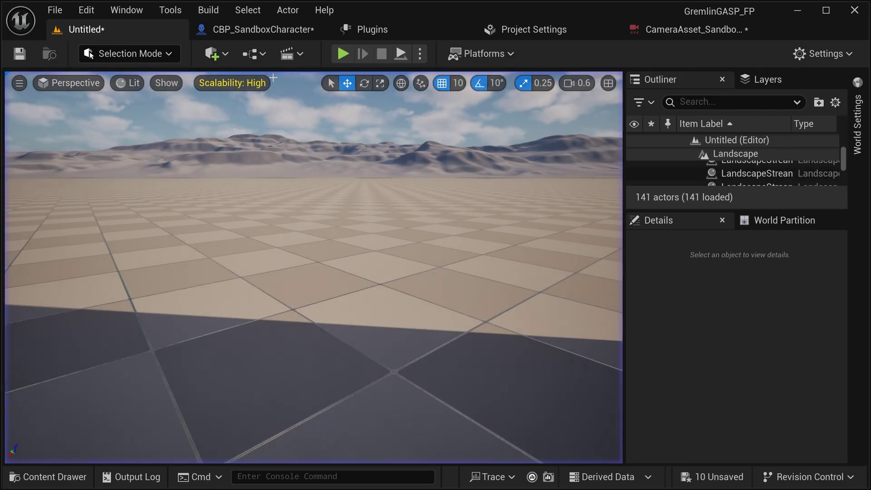
# Step: Attach the character's GameplayCamera component to the head bone and reset its location and rotation to defaults
pyautogui.click(277, 30)
pyautogui.click(302, 80)
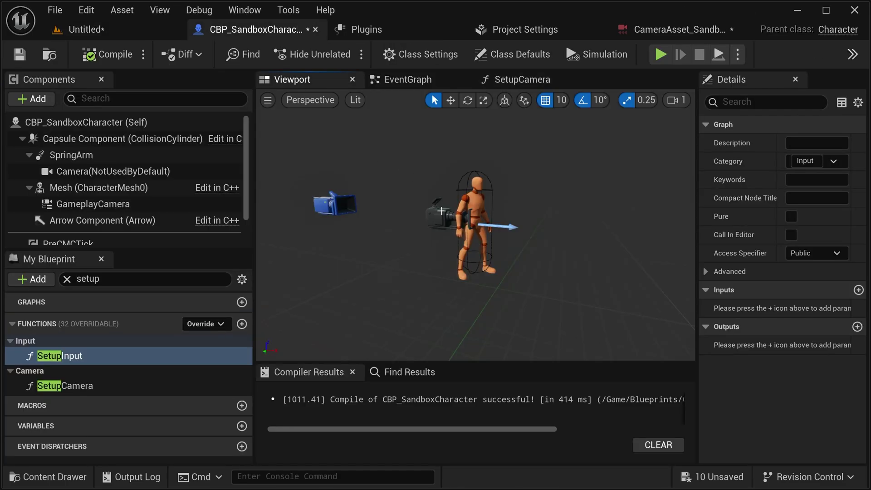
pyautogui.click(439, 211)
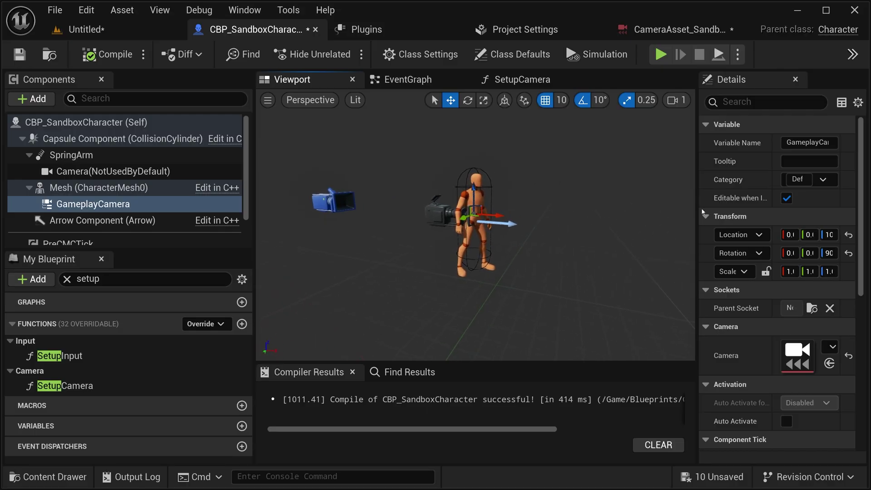
pyautogui.moveTo(697, 208); pyautogui.dragTo(594, 200)
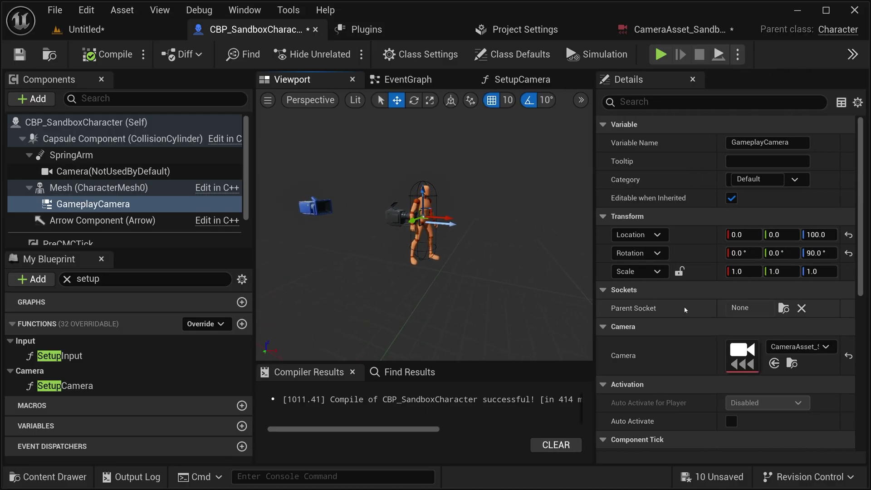
pyautogui.click(783, 308)
pyautogui.write('head')
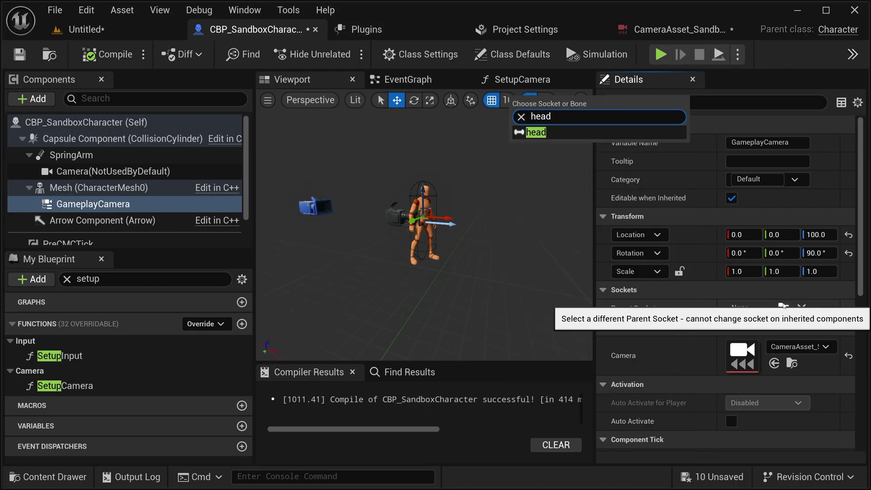
pyautogui.click(617, 133)
pyautogui.click(848, 234)
pyautogui.click(848, 253)
# Step: Set the GameplayCamera's rotation to -90° on X and 90° on Z
pyautogui.press('f')
pyautogui.moveTo(424, 227); pyautogui.dragTo(413, 254, button='right')
pyautogui.click(523, 264)
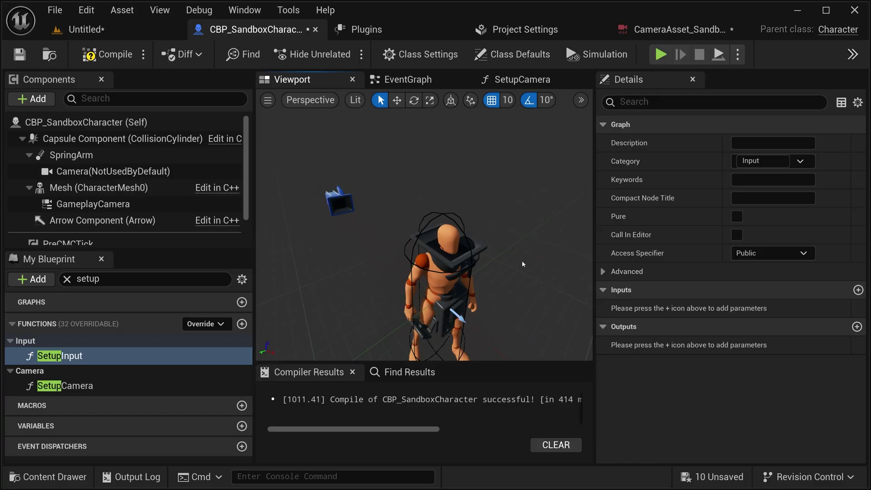
pyautogui.click(456, 300)
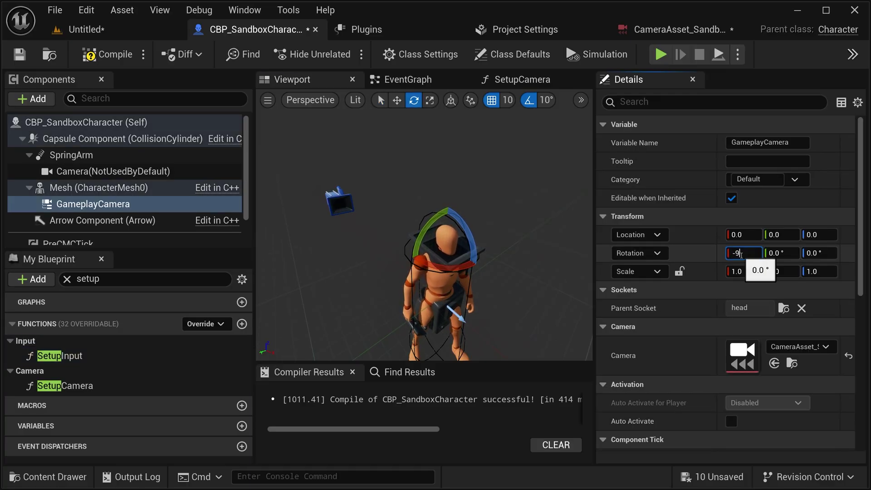
pyautogui.write('-90')
pyautogui.press('Return')
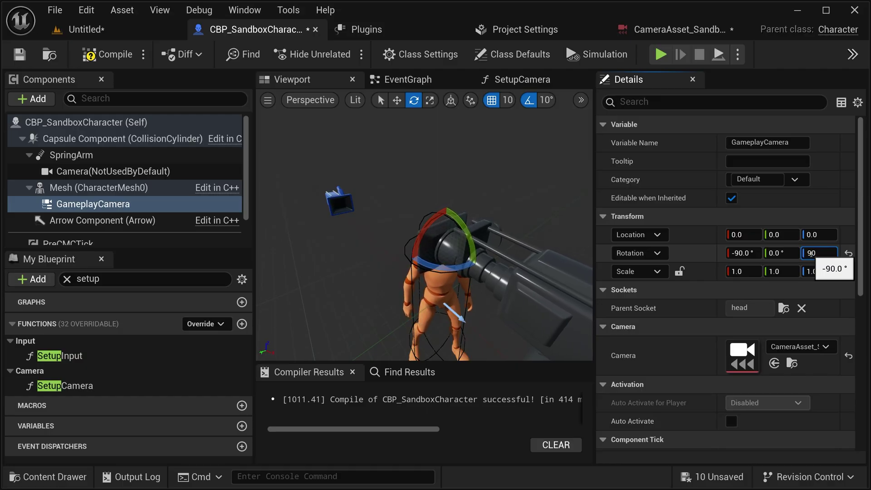
pyautogui.press('Return')
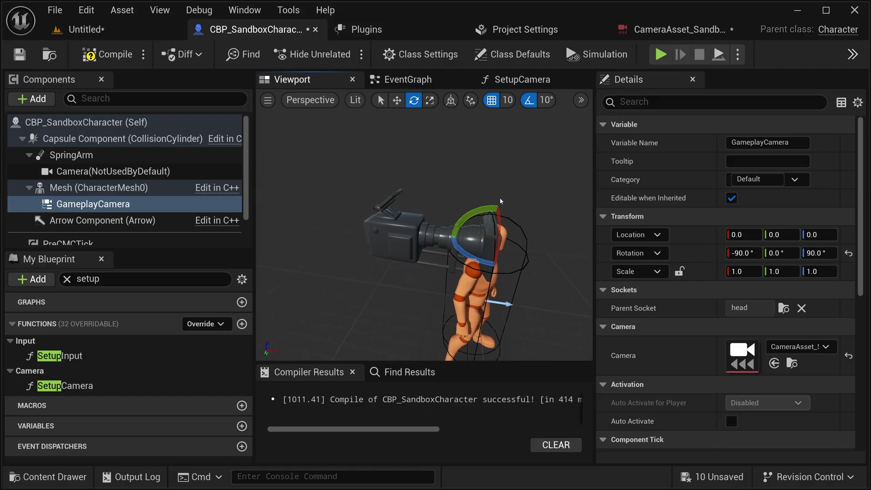
# Step: Move the GameplayCamera forward toward the face without grid snapping, to about 7.9 on Y and 1.6 on Z
pyautogui.moveTo(422, 204); pyautogui.dragTo(445, 204, button='right')
pyautogui.press('w')
pyautogui.moveTo(425, 191); pyautogui.dragTo(436, 193)
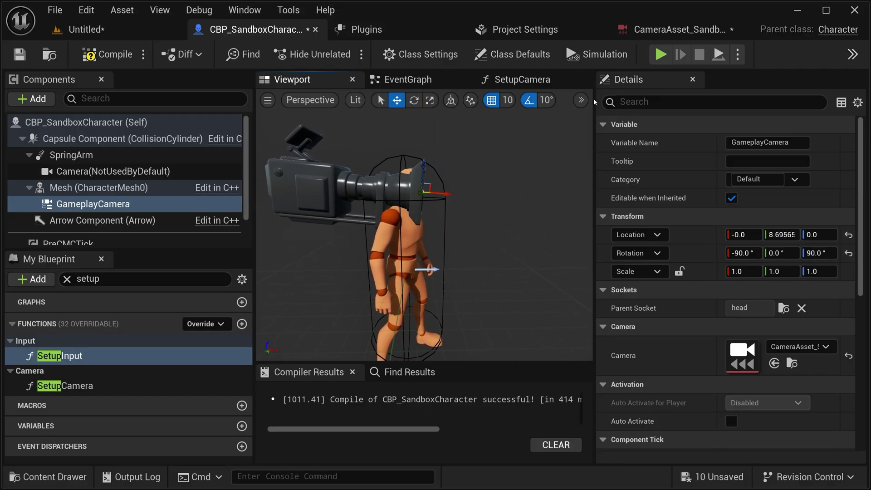
pyautogui.click(443, 192)
pyautogui.hotkey('ctrl', 'z')
pyautogui.moveTo(438, 193); pyautogui.dragTo(442, 194)
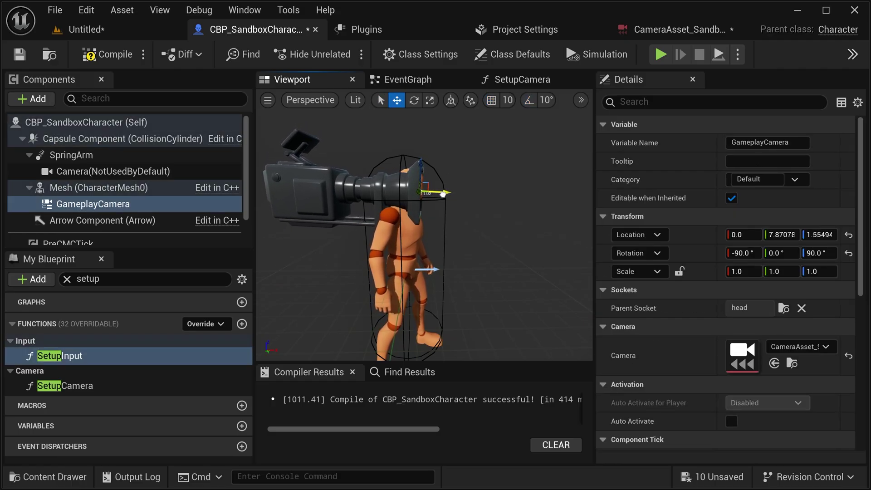
# Step: Play-test the level to check the first-person view from the head-mounted camera, and stop the session
pyautogui.click(95, 34)
pyautogui.click(343, 54)
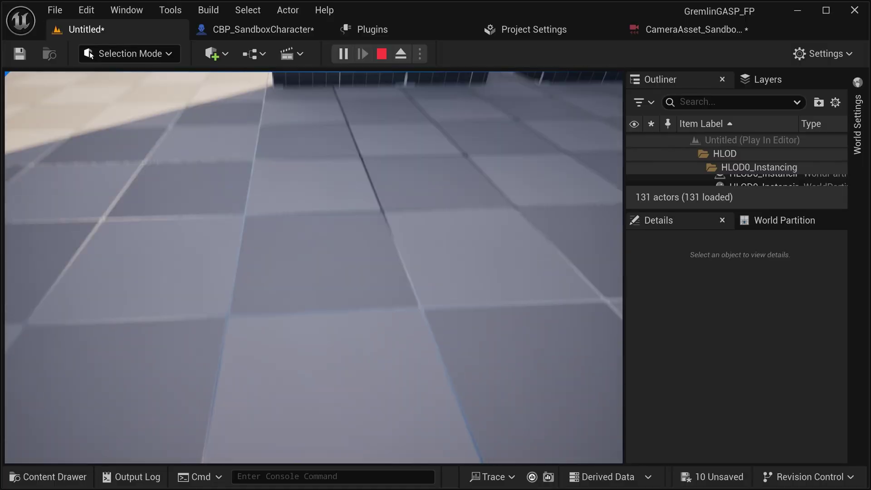
pyautogui.press('w')
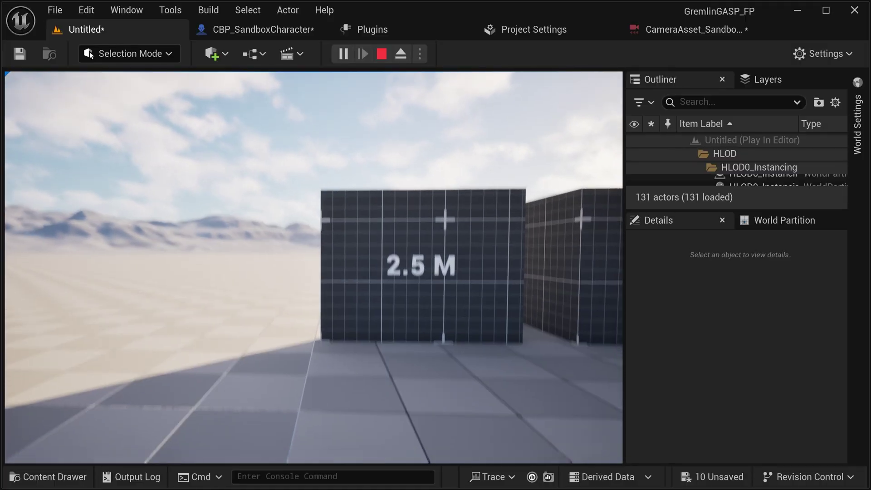
pyautogui.press('w')
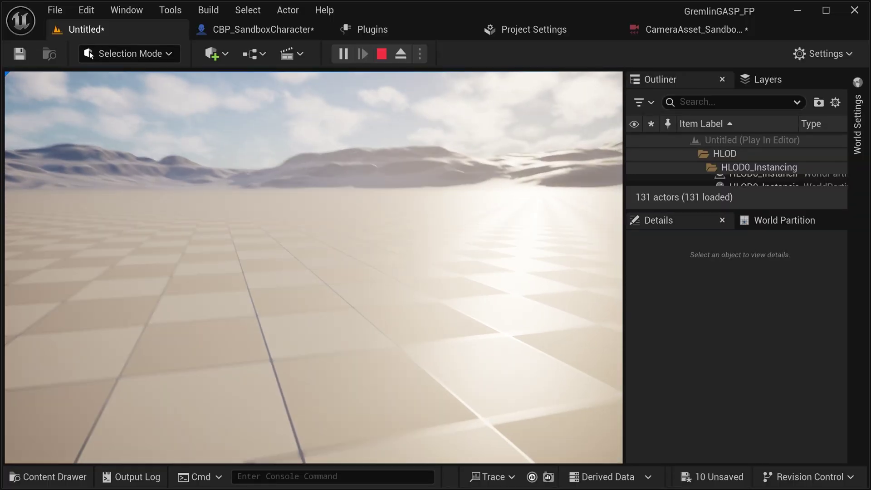
pyautogui.press('Escape')
# Step: Set the Balanced_Aim camera rig's forward, lateral and vertical damping factors to 0 in the camera asset
pyautogui.click(252, 31)
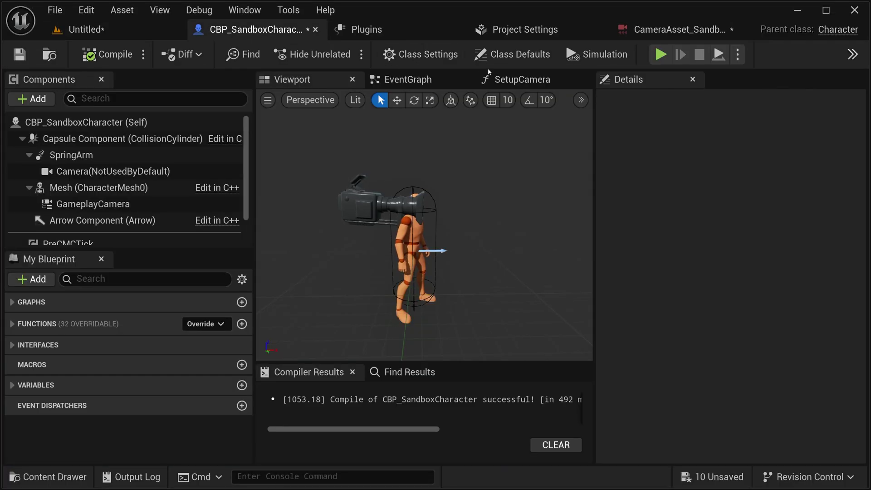
pyautogui.click(668, 31)
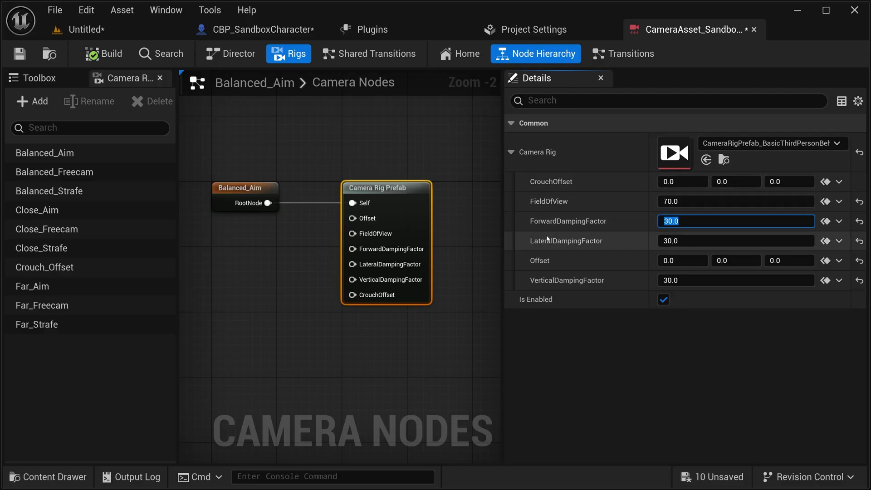
pyautogui.click(685, 240)
pyautogui.write('0')
# Step: Play-test running, looking down at the body and jumping around the 2.5 M blocks without camera damping, and stop the session
pyautogui.click(128, 31)
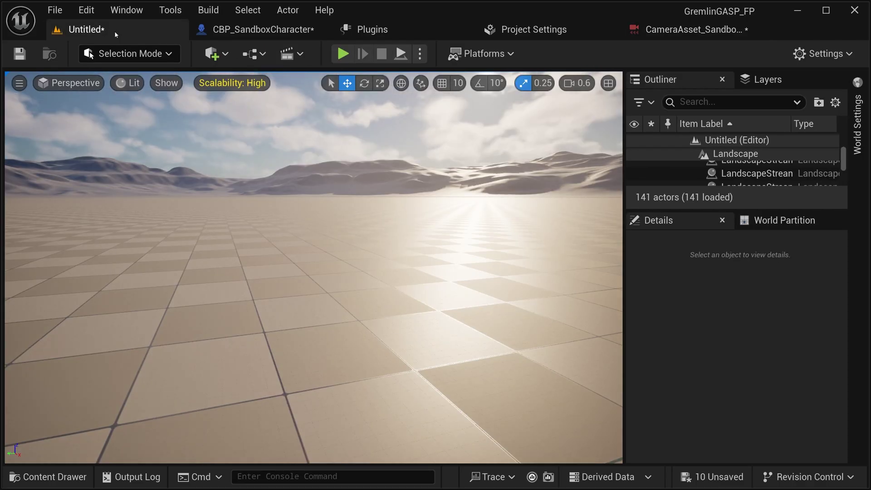
pyautogui.click(343, 53)
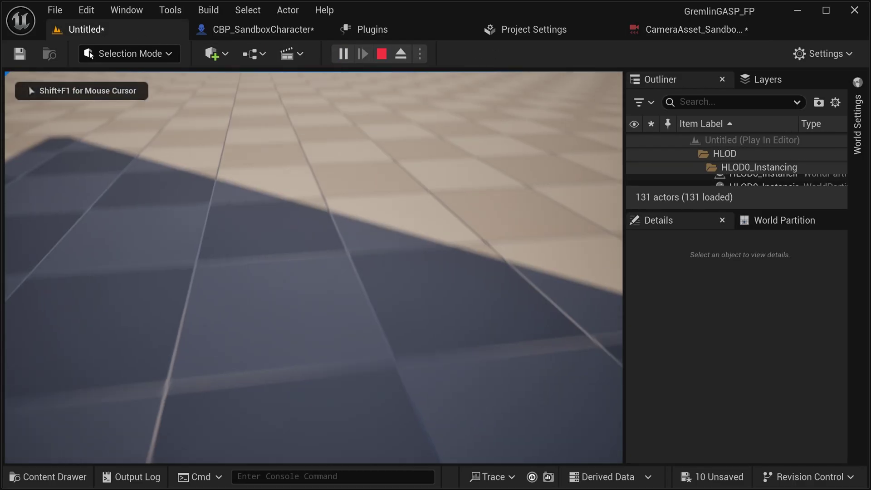
pyautogui.press('w')
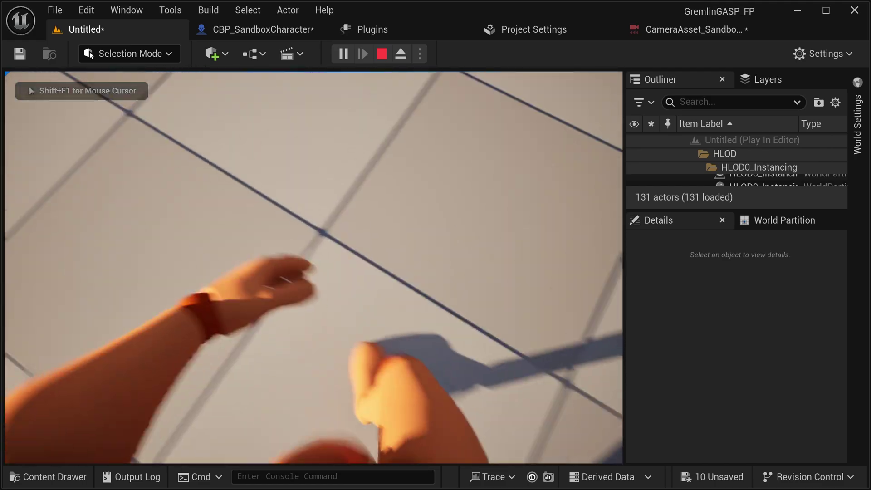
pyautogui.press('w')
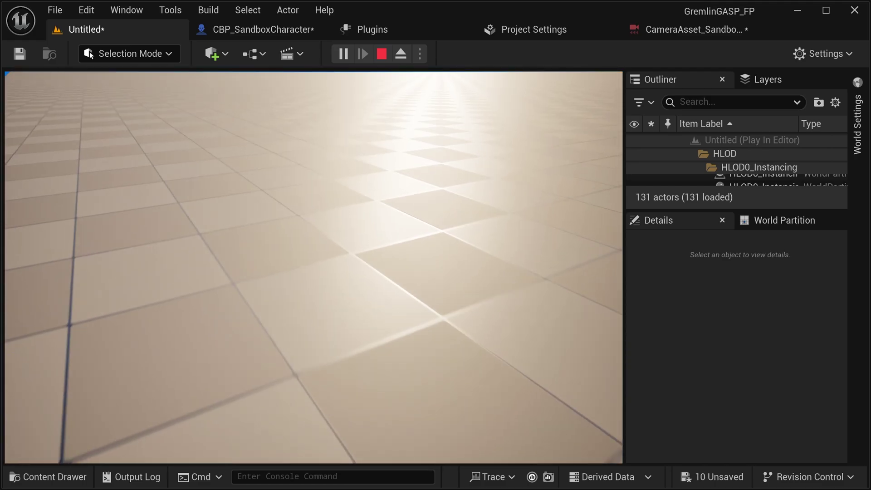
pyautogui.press('w')
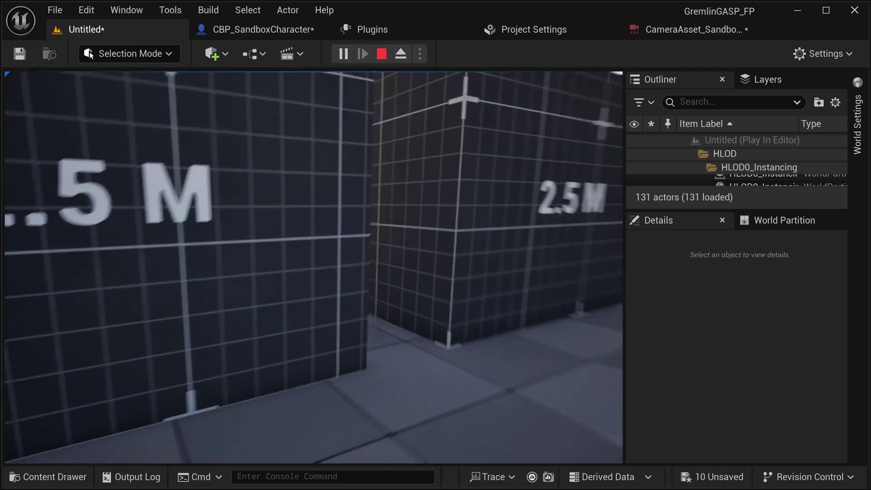
pyautogui.press('w')
pyautogui.press('space')
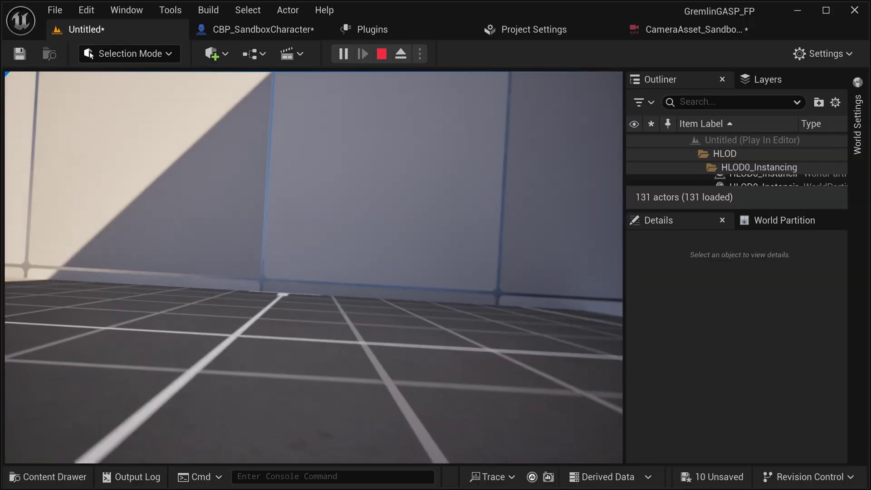
pyautogui.press('w')
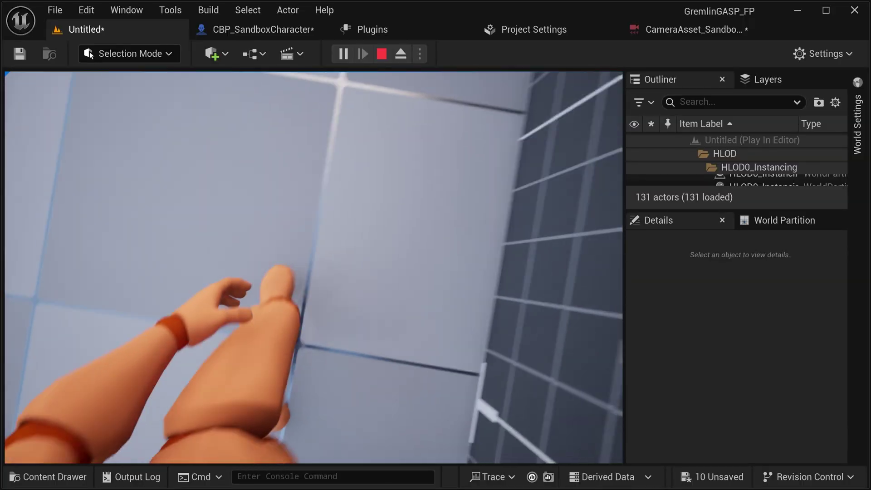
pyautogui.press('w')
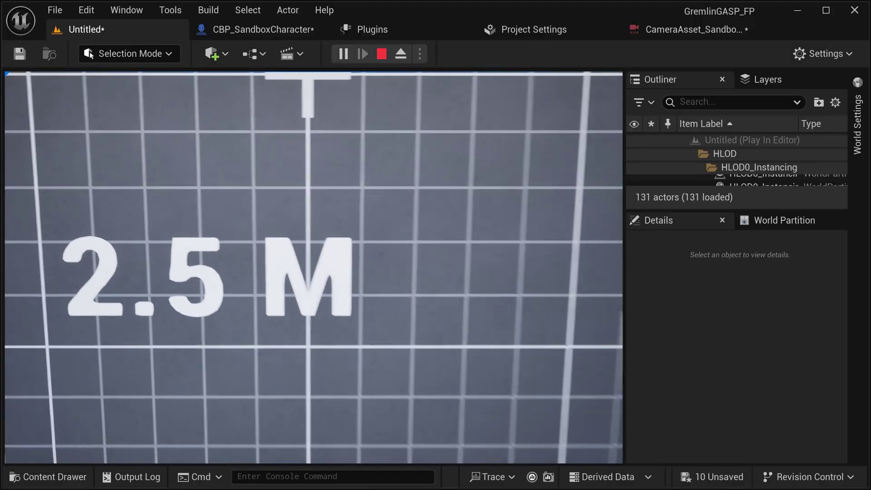
pyautogui.press('Escape')
# Step: Set the Balanced_Aim camera rig's FieldOfView to 90
pyautogui.click(263, 29)
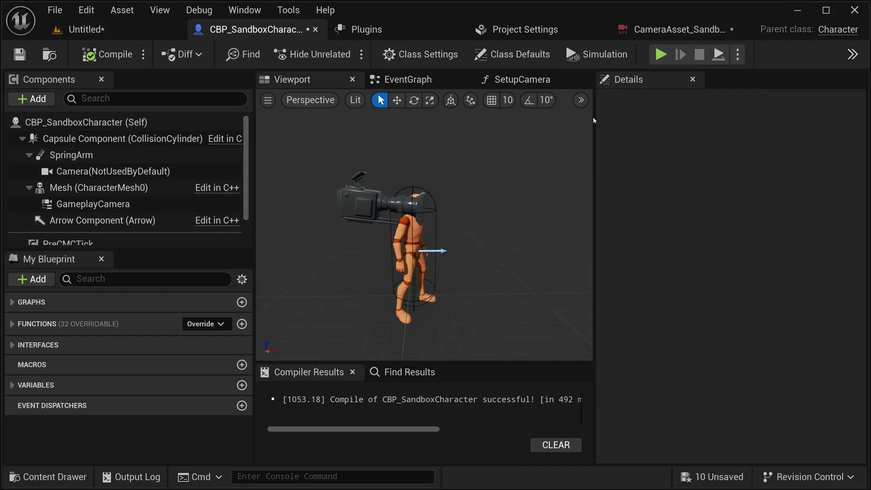
pyautogui.click(676, 30)
pyautogui.click(683, 202)
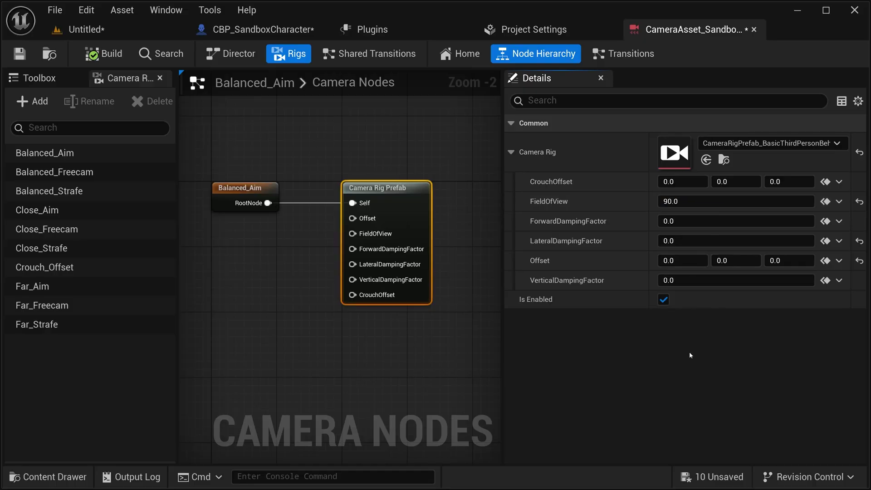
# Step: In SetupCamera, disconnect Activate Camera for Player Controller from Activate Persistent Global Camera Rig, and compile the character blueprint
pyautogui.click(232, 30)
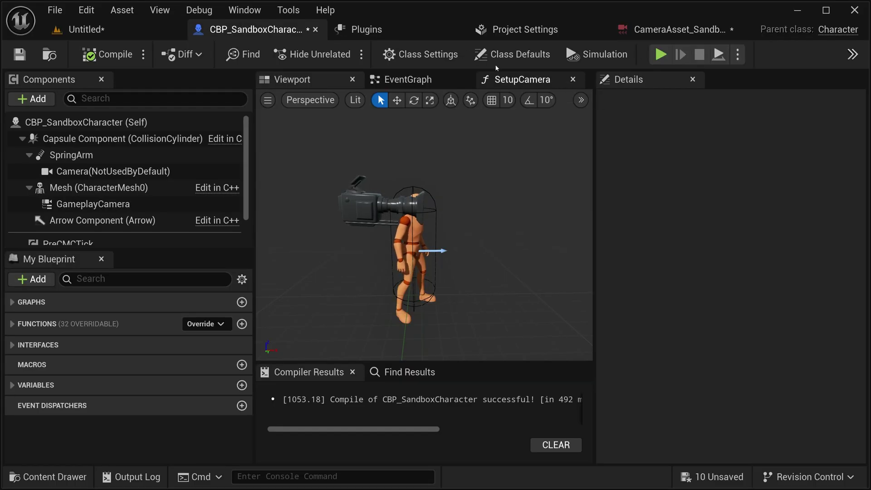
pyautogui.click(526, 80)
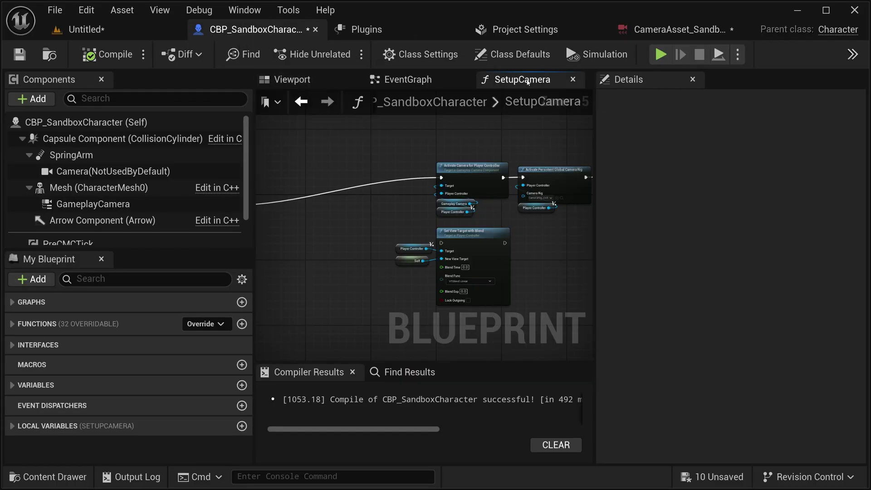
pyautogui.moveTo(521, 145); pyautogui.dragTo(404, 155, button='right')
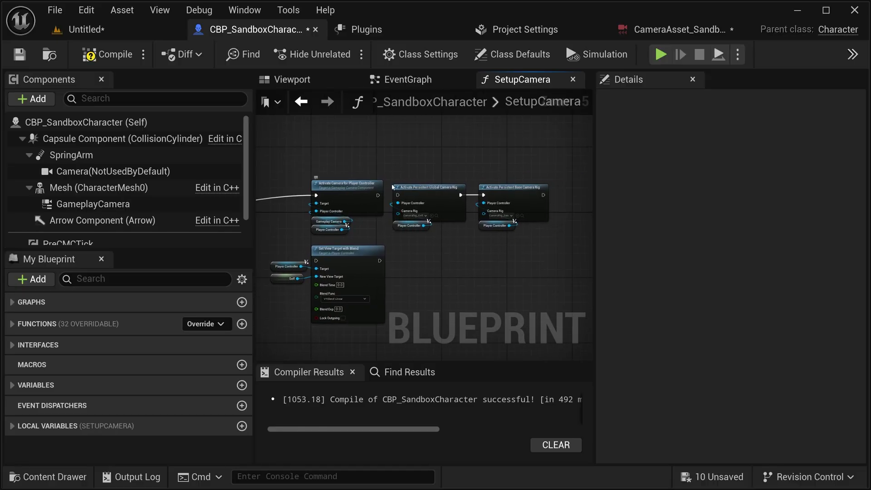
pyautogui.click(301, 101)
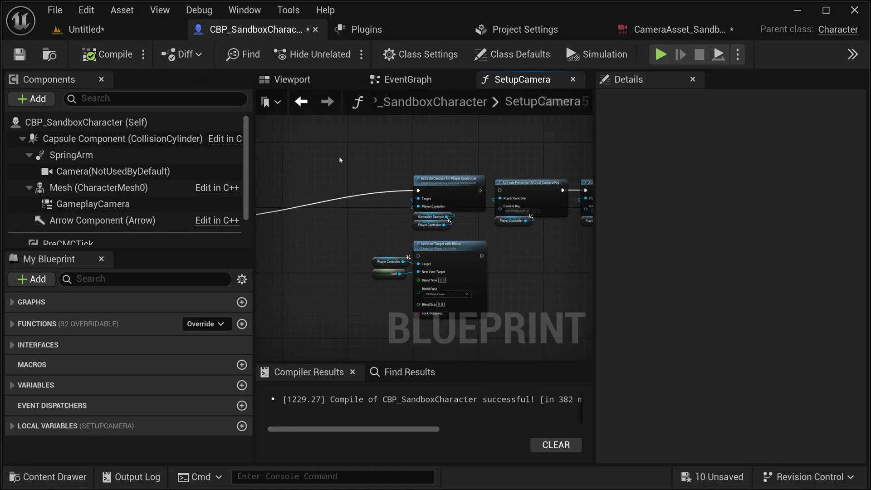
# Step: Play-test the level with the persistent camera rigs disconnected, and stop the session
pyautogui.click(130, 30)
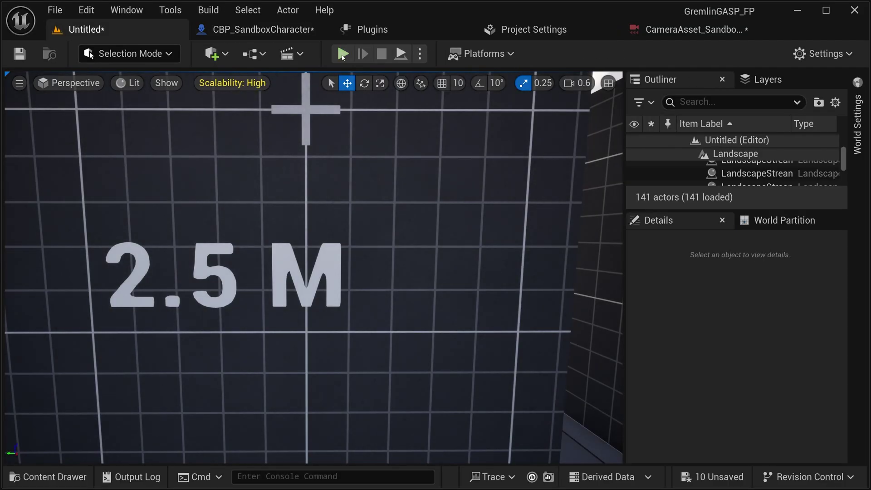
pyautogui.click(343, 55)
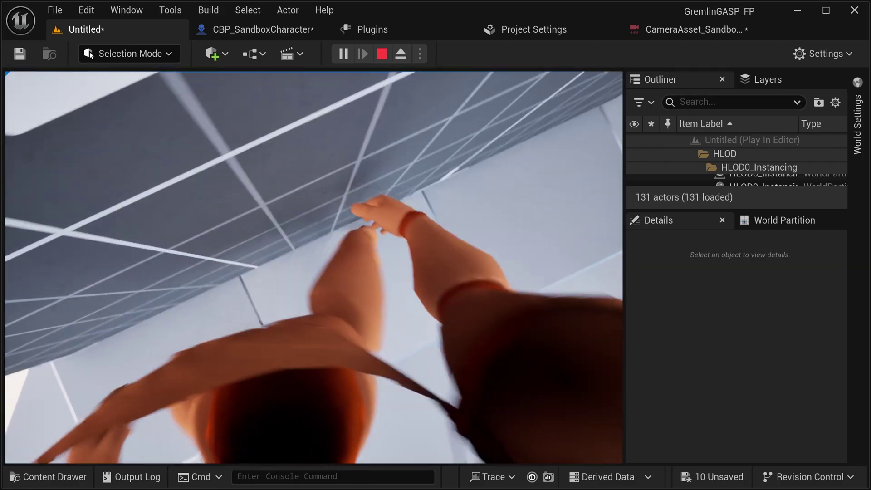
pyautogui.press('Escape')
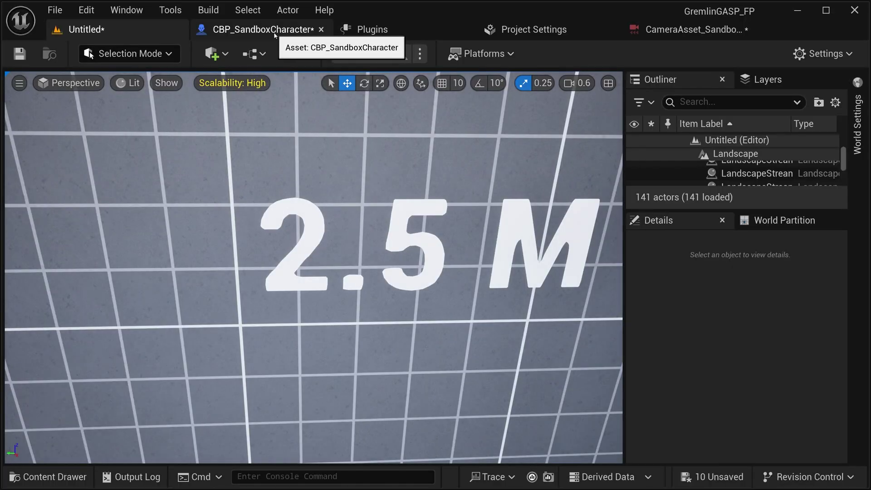
# Step: Add a Capsule component under the character's root capsule and move it in front of the body, to about 27.5 on X and 14.3 on Z
pyautogui.click(275, 32)
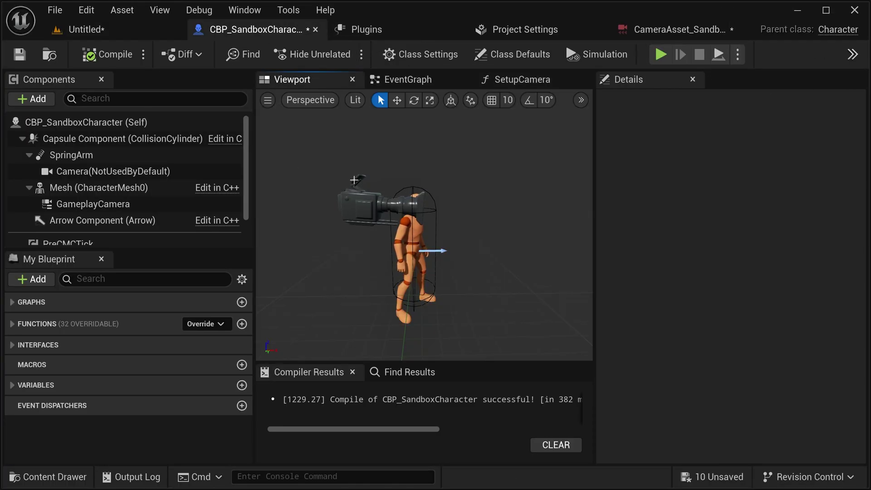
pyautogui.click(91, 138)
pyautogui.click(33, 99)
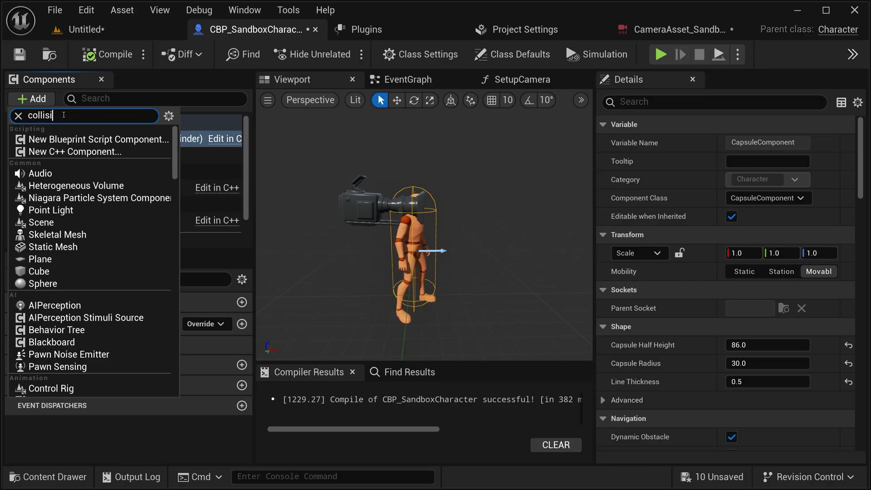
pyautogui.click(63, 152)
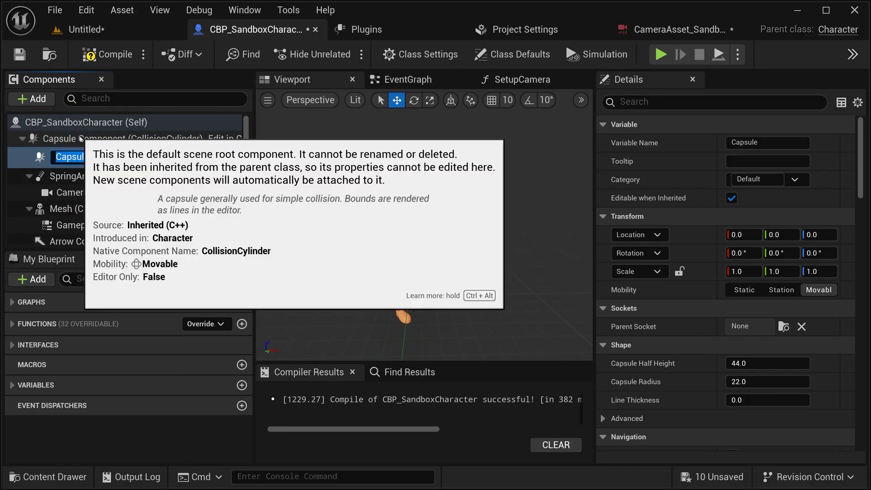
pyautogui.press('Return')
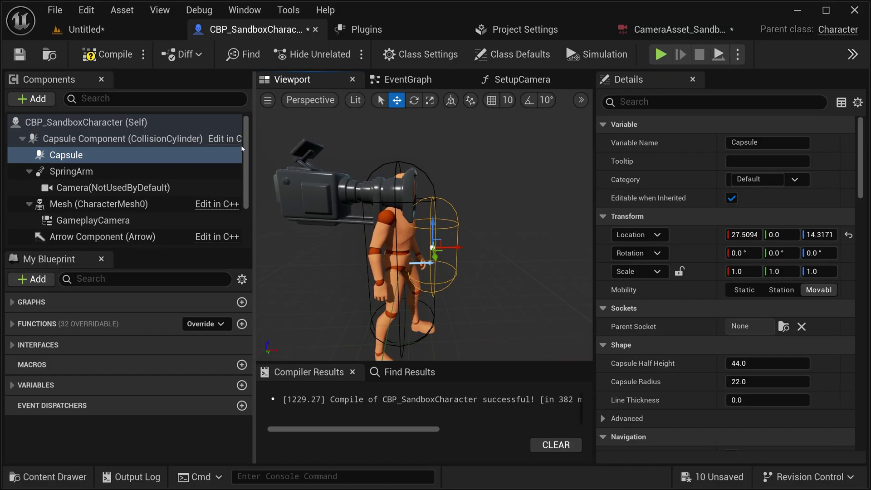
# Step: Set the new Capsule's Can Character Step Up On to No and its collision preset to Pawn
pyautogui.scroll(-5, 650, 322)
pyautogui.scroll(-15, 756, 317)
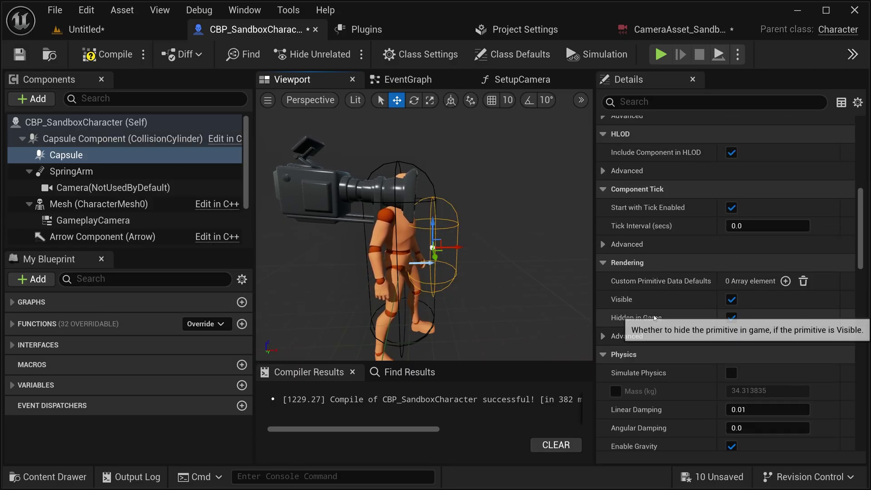
pyautogui.click(755, 317)
pyautogui.click(756, 317)
pyautogui.click(755, 318)
pyautogui.click(788, 334)
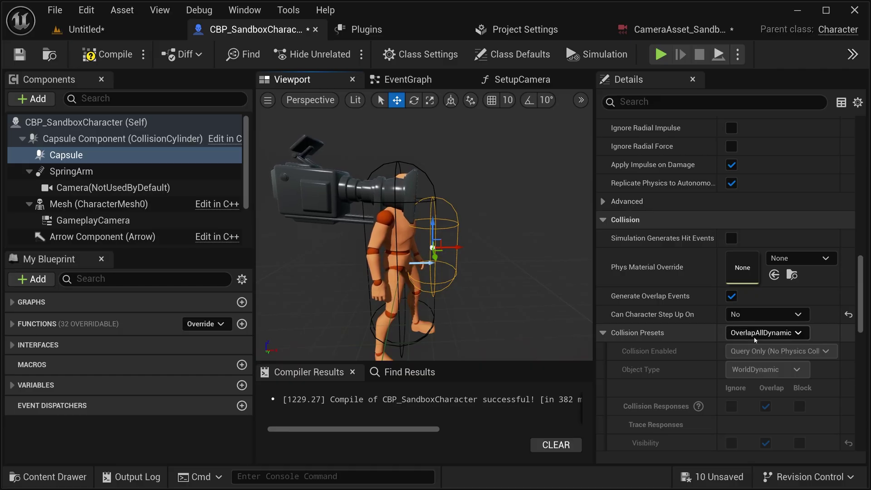
pyautogui.click(767, 332)
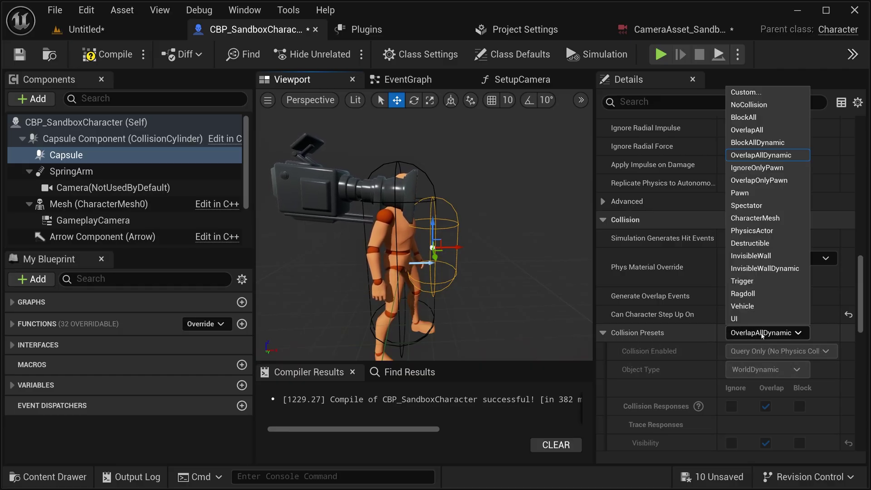
pyautogui.click(748, 190)
# Step: Review the root Capsule Component's collision responses and enable Simulate Physics on it
pyautogui.moveTo(84, 141)
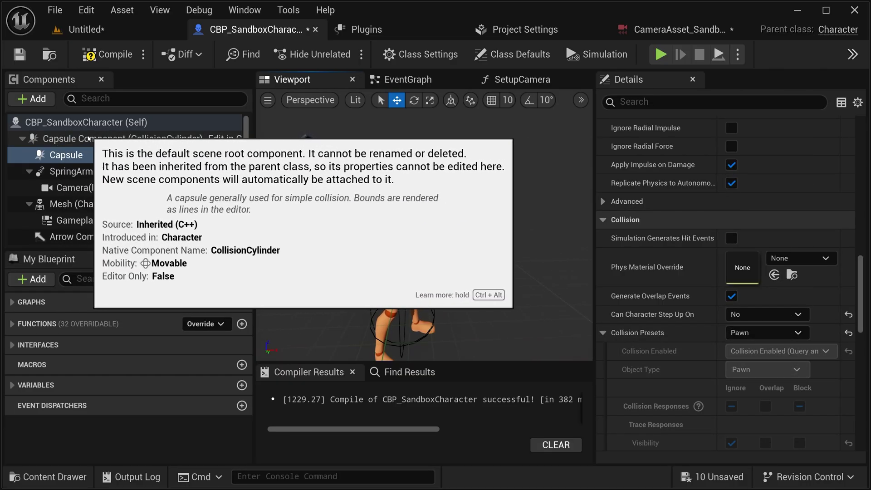
pyautogui.click(84, 140)
pyautogui.scroll(-10, 658, 278)
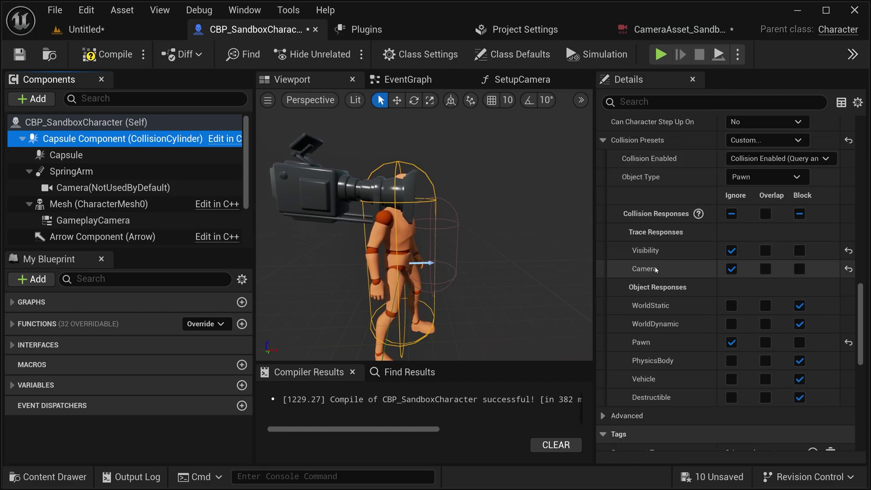
pyautogui.scroll(12, 658, 278)
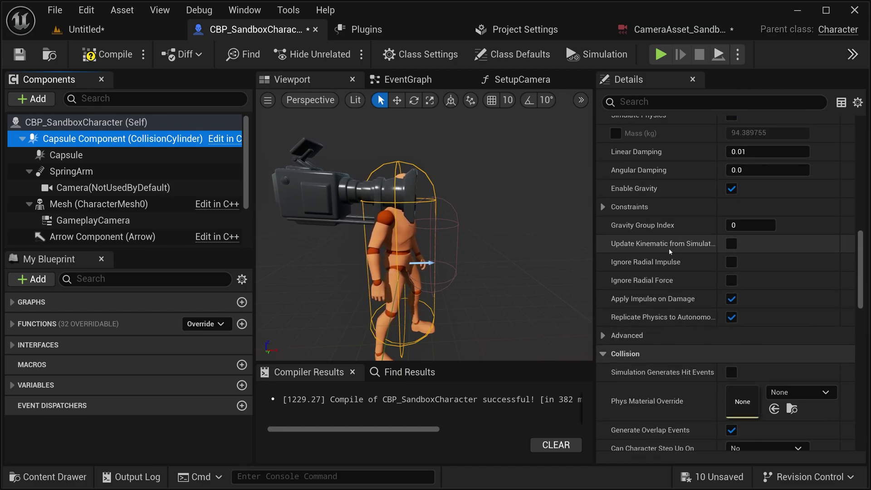
pyautogui.click(732, 226)
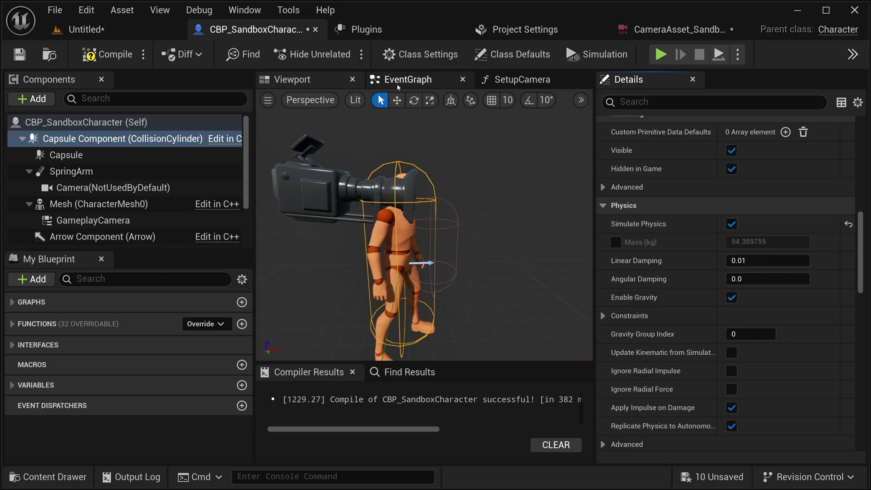
# Step: In the character's Event Graph, move the cyan networking comment group aside to make room after the Event Begin Play section
pyautogui.click(398, 82)
pyautogui.scroll(-2, 389, 226)
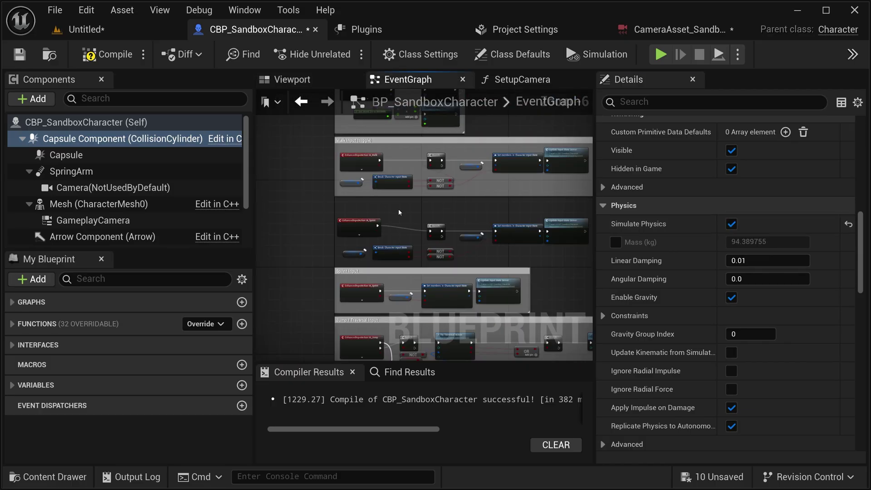
pyautogui.moveTo(400, 211); pyautogui.dragTo(373, 357, button='right')
pyautogui.moveTo(426, 129); pyautogui.dragTo(422, 358, button='right')
pyautogui.scroll(1, 351, 235)
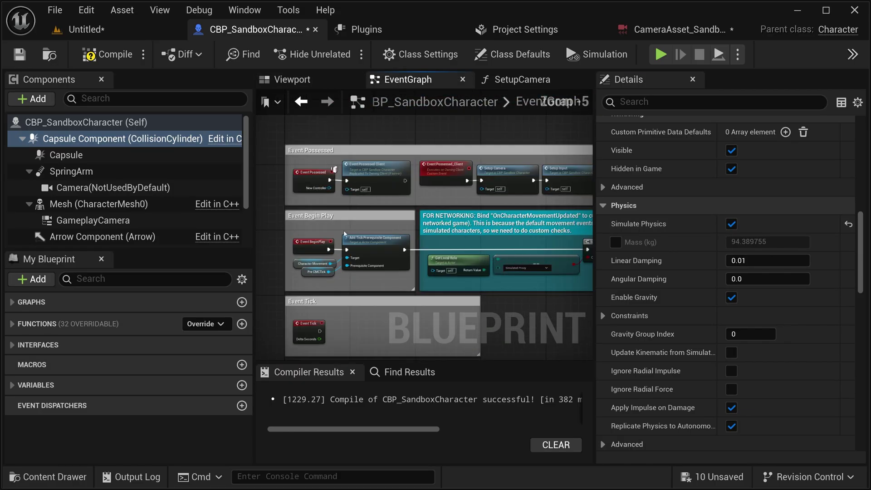
pyautogui.scroll(-2, 357, 244)
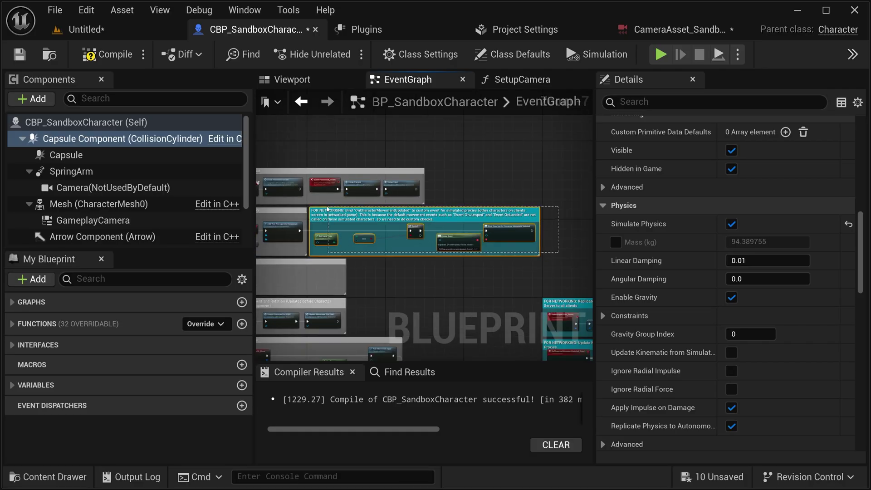
pyautogui.moveTo(328, 209); pyautogui.dragTo(468, 214)
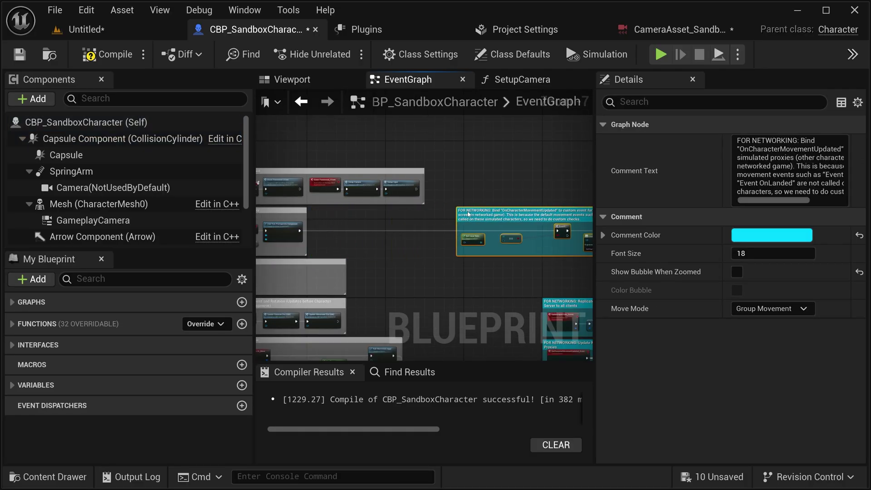
pyautogui.scroll(1, 521, 240)
pyautogui.moveTo(369, 243); pyautogui.dragTo(441, 239, button='right')
pyautogui.click(493, 234)
pyautogui.scroll(4, 425, 220)
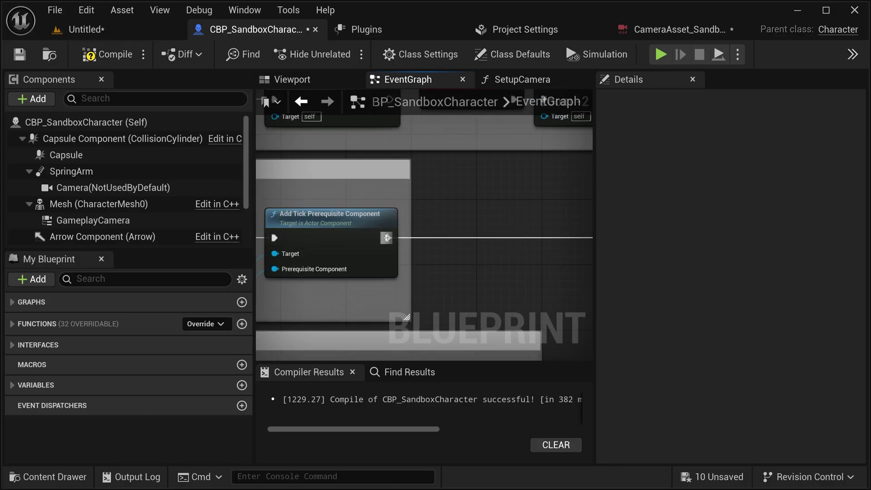
# Step: Add a Capsule Component reference and a Set Simulate Physics node targeting it beside the Event Begin Play section
pyautogui.scroll(-1, 487, 248)
pyautogui.moveTo(109, 139); pyautogui.dragTo(384, 278)
pyautogui.moveTo(386, 277); pyautogui.dragTo(308, 277, button='right')
pyautogui.moveTo(323, 282); pyautogui.dragTo(351, 239)
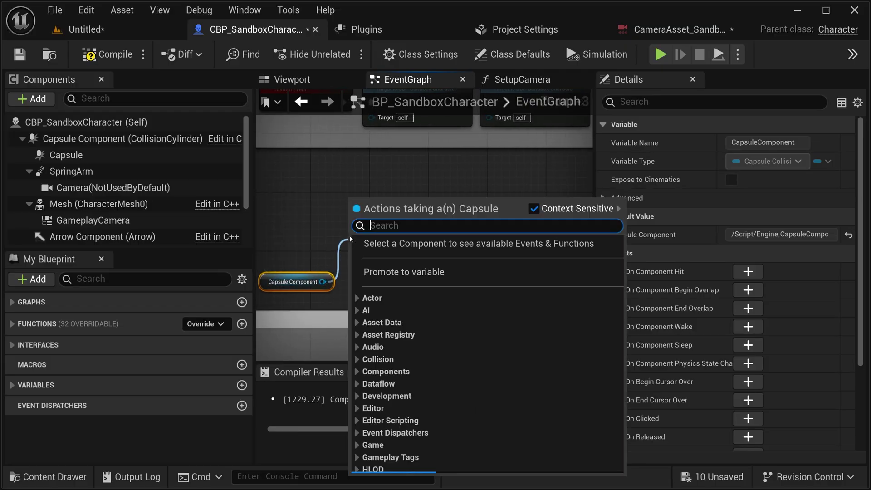
pyautogui.write('simulate')
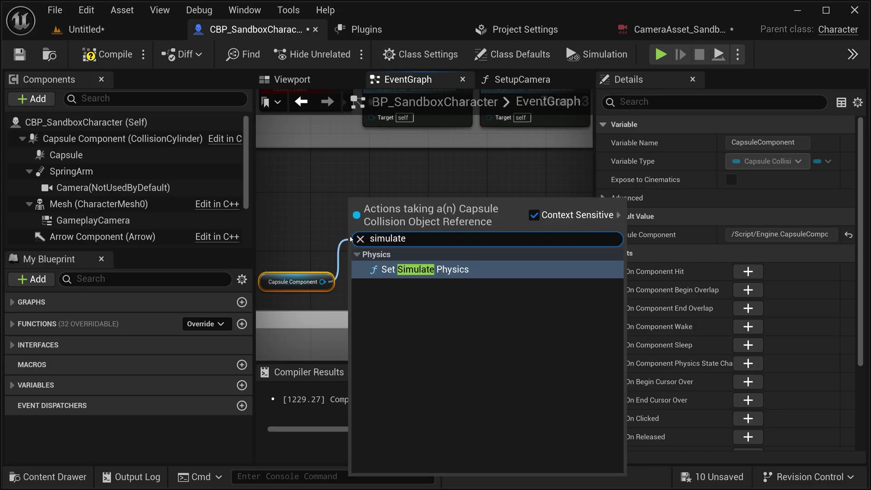
pyautogui.press('Return')
pyautogui.moveTo(375, 246); pyautogui.dragTo(375, 224)
# Step: Connect the execution output of Add Tick Prerequisite Component to Set Simulate Physics and compile the Blueprint
pyautogui.moveTo(336, 225); pyautogui.dragTo(482, 204, button='right')
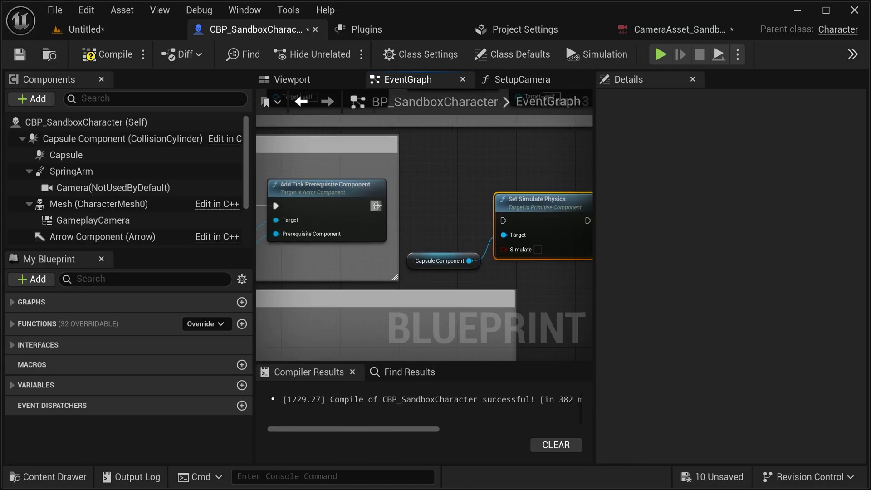
pyautogui.moveTo(502, 223); pyautogui.dragTo(502, 222)
pyautogui.moveTo(527, 210); pyautogui.dragTo(520, 198)
pyautogui.moveTo(506, 219); pyautogui.dragTo(320, 219, button='right')
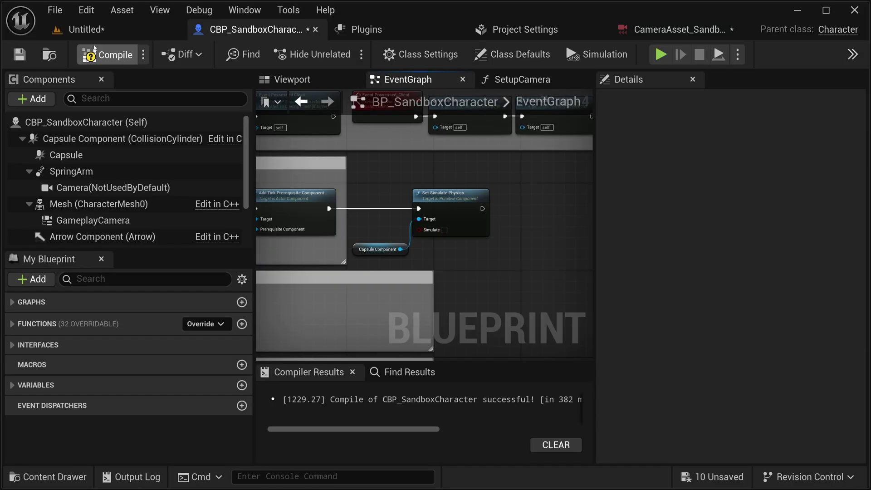
# Step: Play-test the level by walking and jumping with the capsule physics set at begin play, and stop the session
pyautogui.click(87, 29)
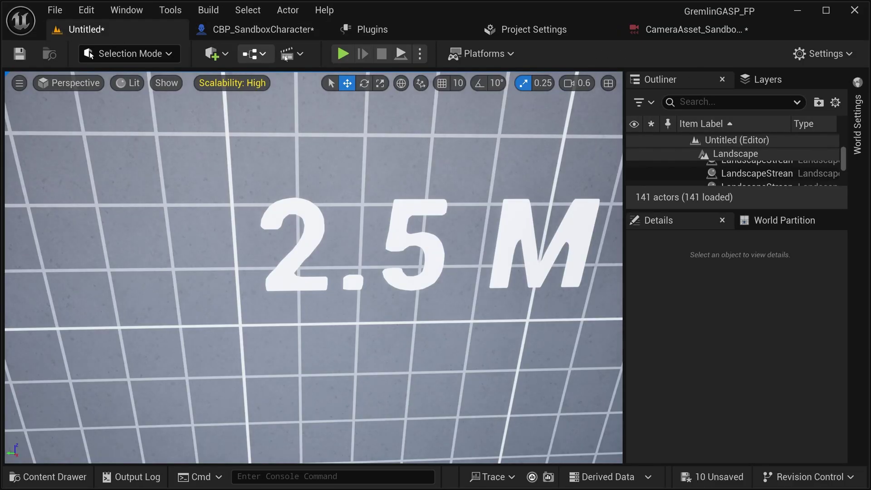
pyautogui.click(343, 54)
pyautogui.press('w')
pyautogui.press('space')
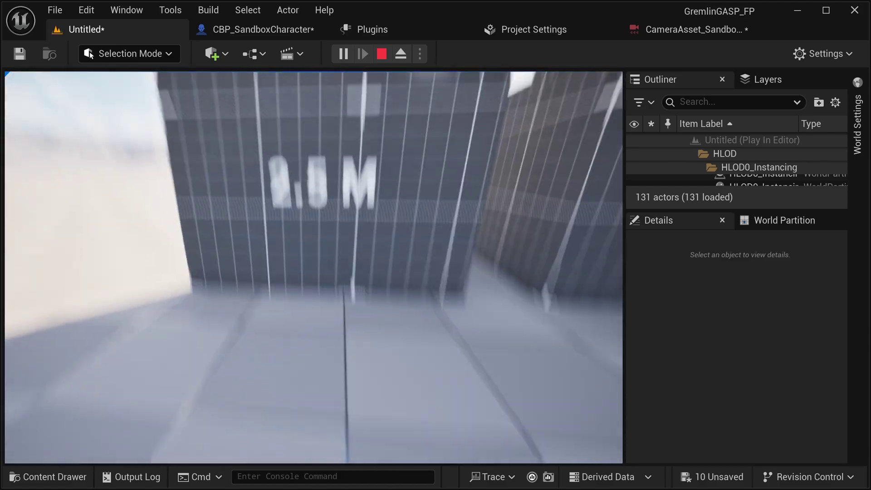
pyautogui.press('Escape')
# Step: Move the GameplayCamera component forward of the head, to about 11.4 on Y, and play-test the view
pyautogui.click(281, 30)
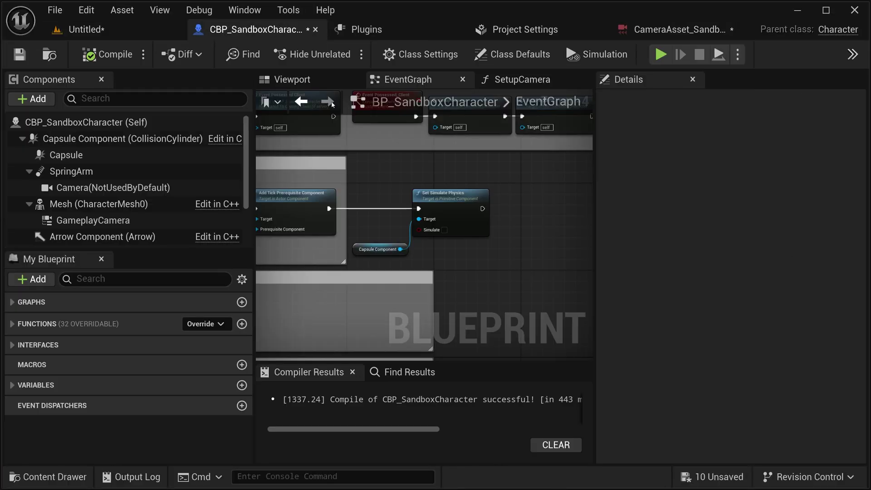
pyautogui.click(292, 80)
pyautogui.click(425, 197)
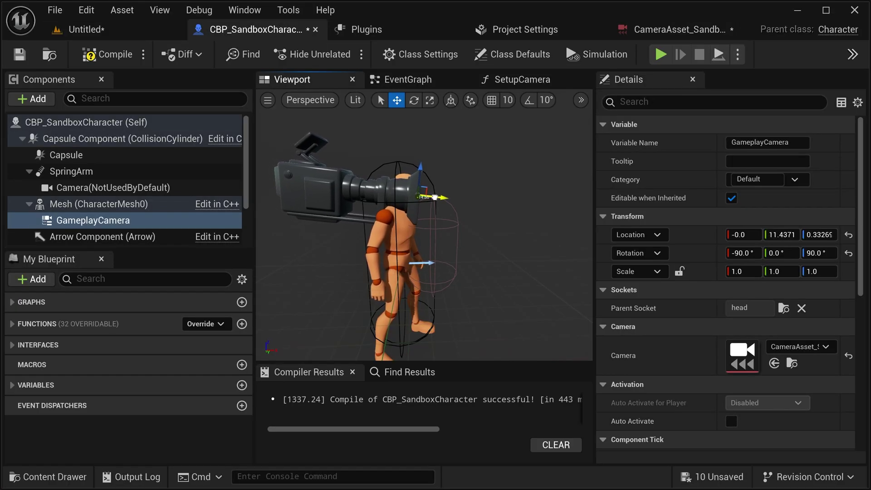
pyautogui.click(86, 30)
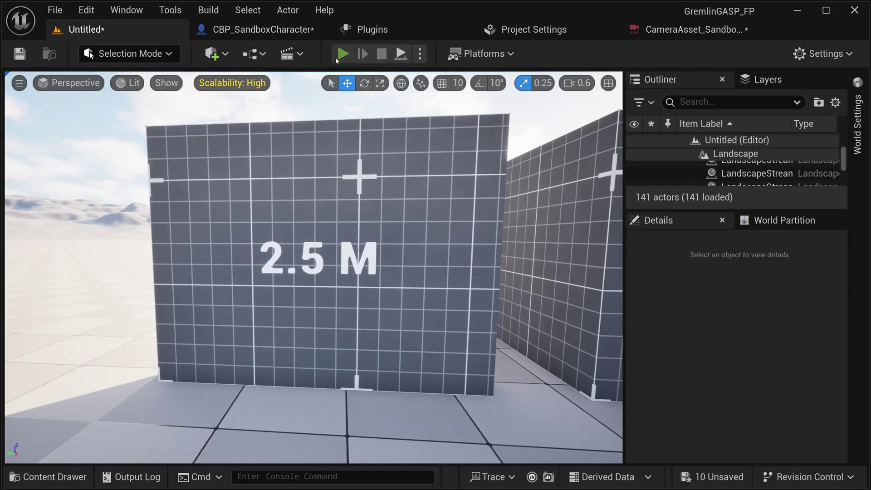
pyautogui.click(337, 59)
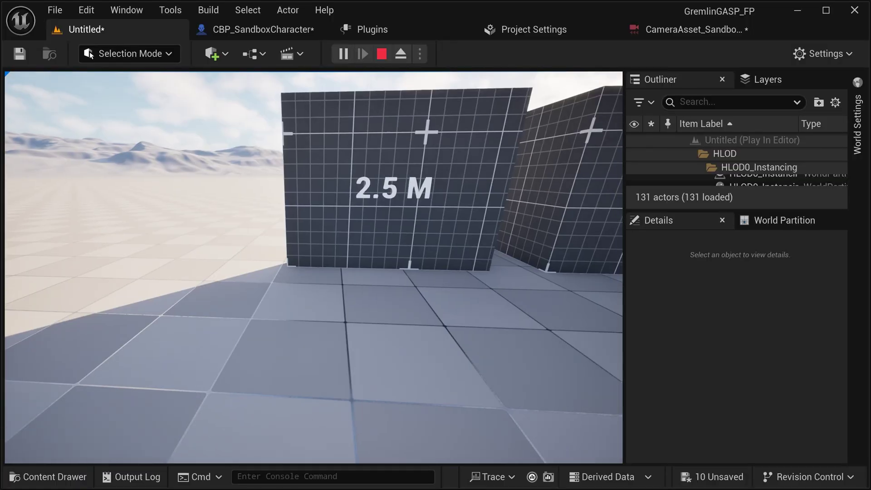
pyautogui.press('Escape')
# Step: Move the GameplayCamera to about 3.7 on X, 15.3 on Y and 1.8 on Z, and play-test the view
pyautogui.click(268, 29)
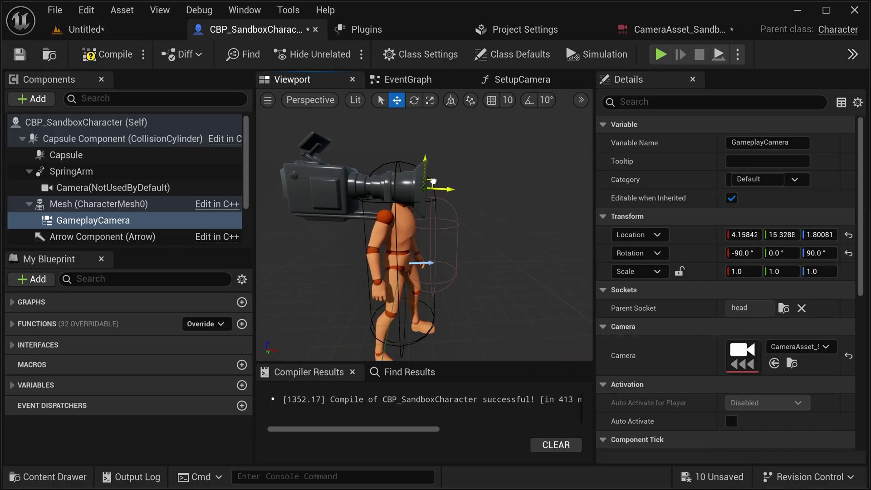
pyautogui.click(103, 35)
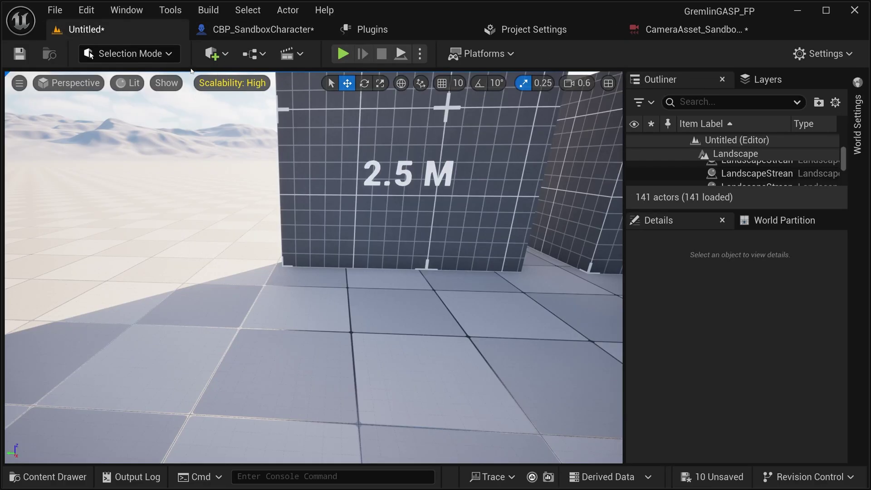
pyautogui.click(341, 55)
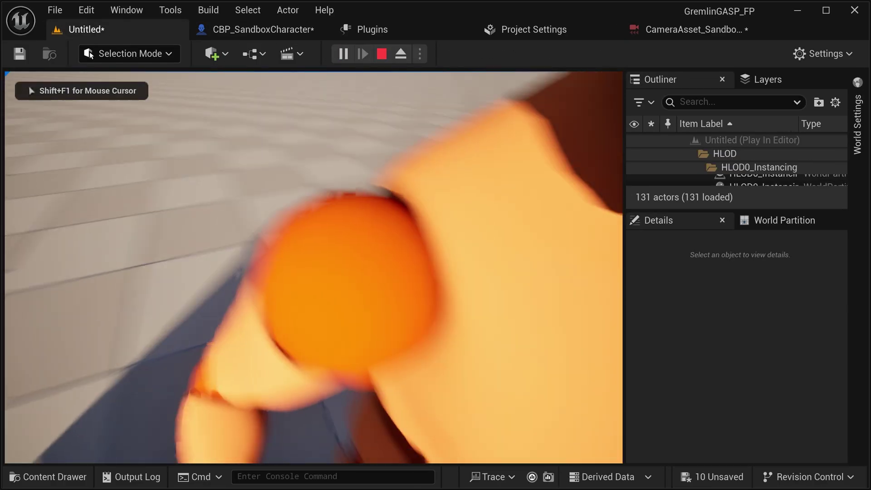
pyautogui.press('Escape')
# Step: In ABP_SandboxCharacter, set the False-branch return value of Get_OffsetRootRotationMode to Release and compile
pyautogui.hotkey('ctrl', 'space')
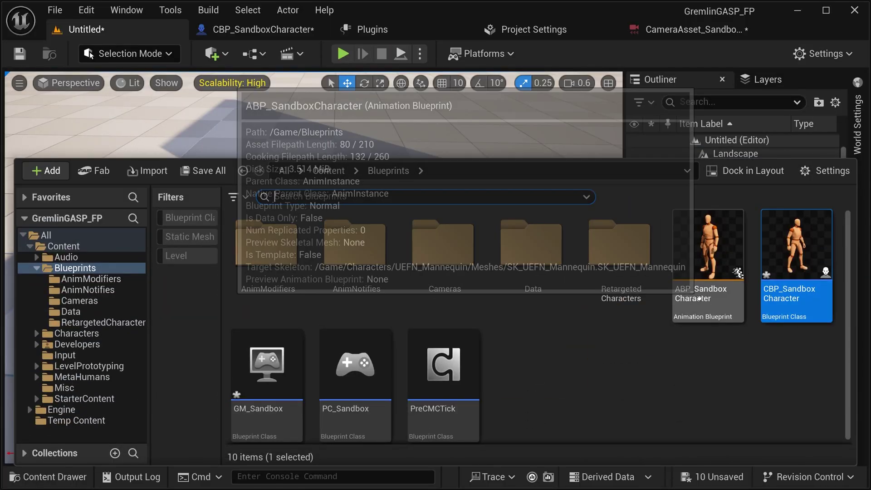
pyautogui.doubleClick(709, 301)
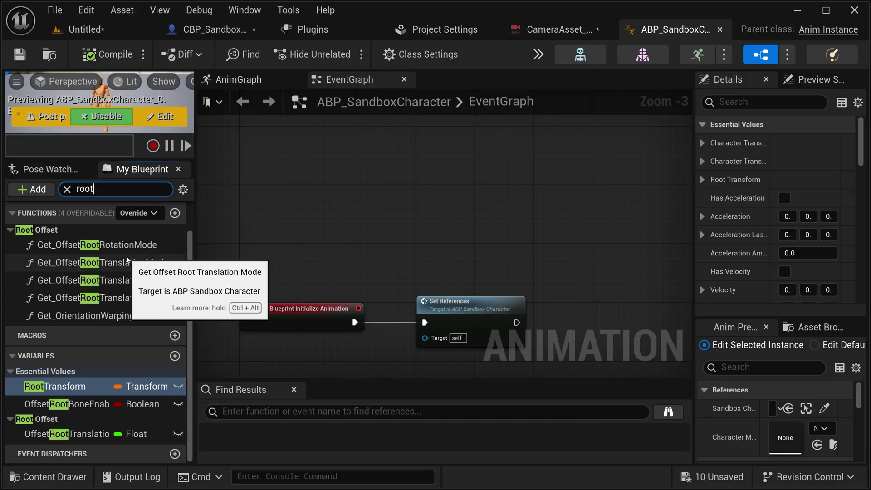
pyautogui.doubleClick(120, 245)
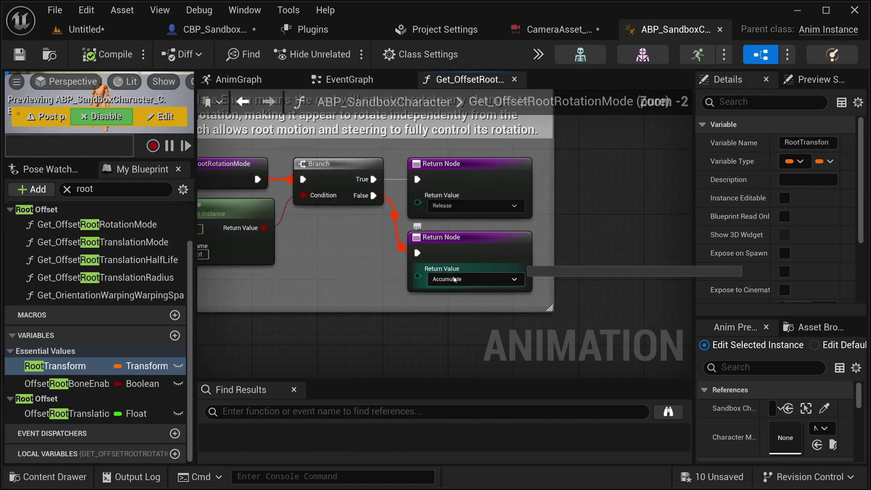
pyautogui.click(454, 279)
pyautogui.click(456, 332)
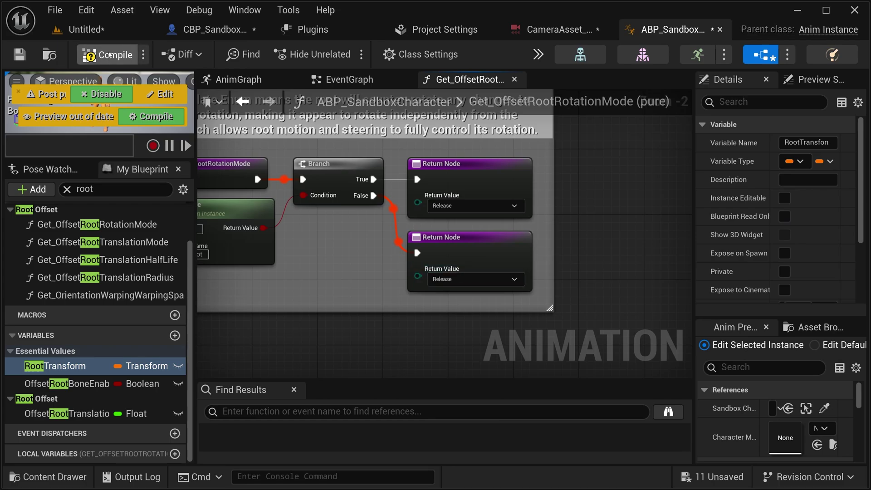
# Step: Play-test the level with root rotation released, looking down at the body while walking, and stop the session
pyautogui.click(145, 31)
pyautogui.click(344, 54)
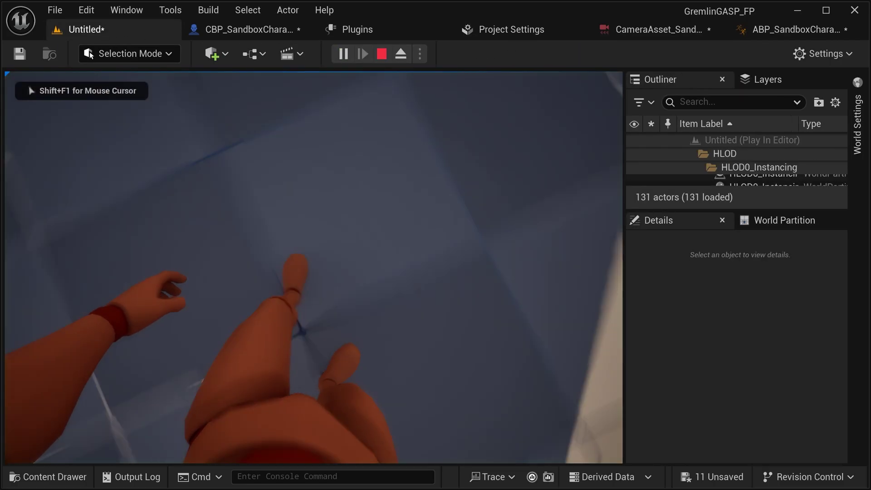
pyautogui.press('w')
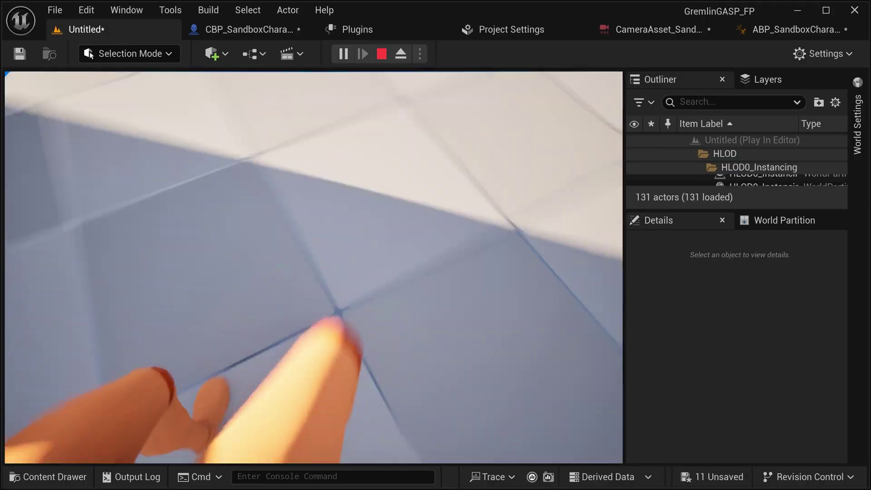
pyautogui.press('Escape')
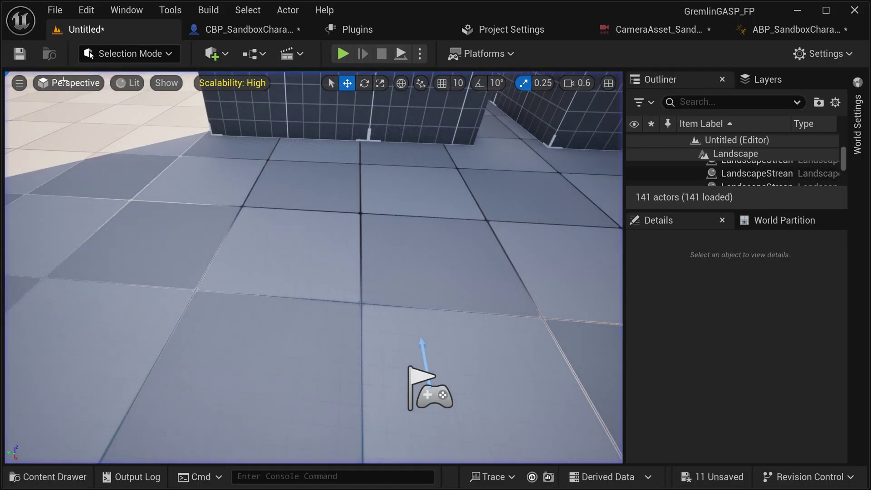
# Step: In CBP_SandboxCharacter's UpdateRotation_PreCMC function, set the True-branch Rotation Rate Z to -1 and compile
pyautogui.click(234, 30)
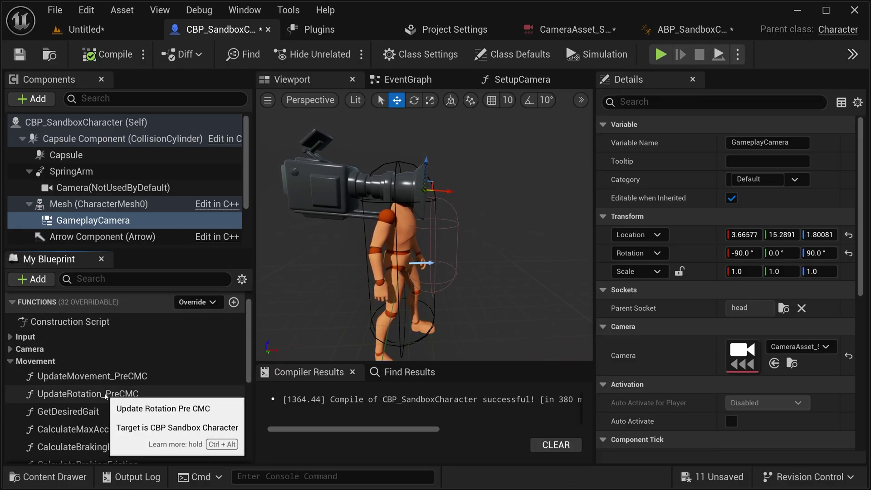
pyautogui.doubleClick(125, 396)
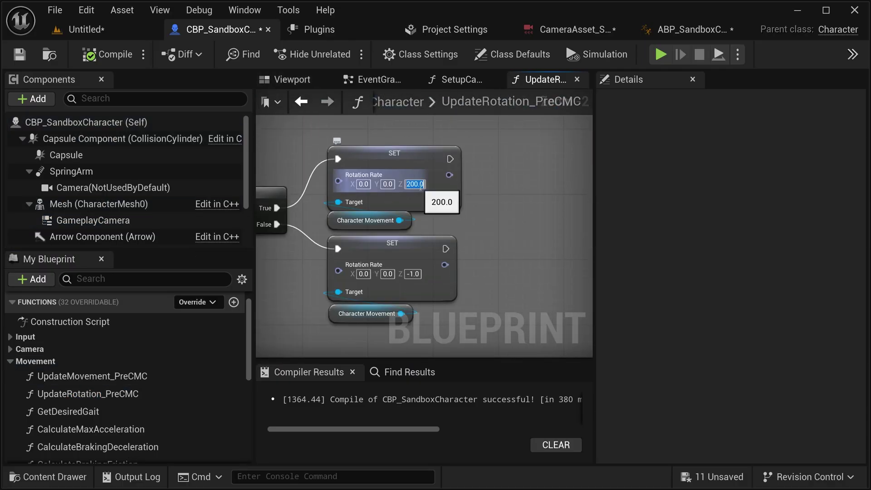
pyautogui.write('-1')
pyautogui.press('Return')
# Step: Play-test walking, jumping and turning with the instant rotation rate, and stop the session
pyautogui.click(101, 32)
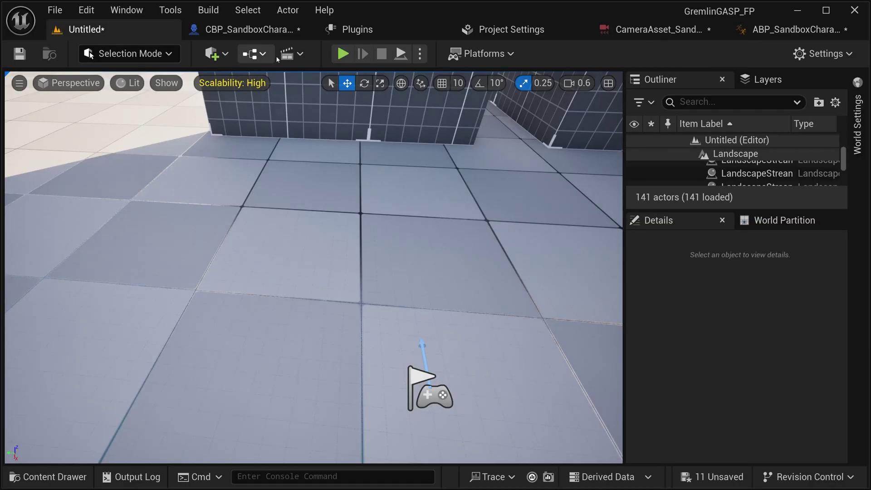
pyautogui.hotkey('alt', 'p')
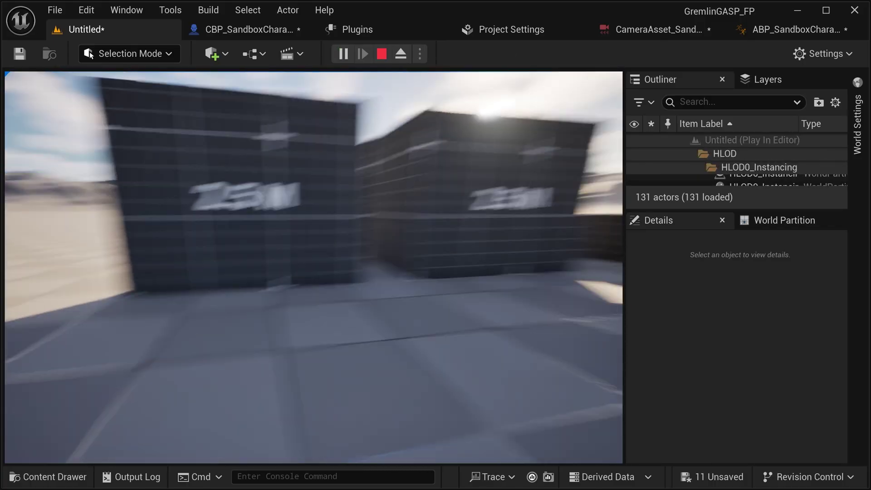
pyautogui.press('w')
pyautogui.press('space')
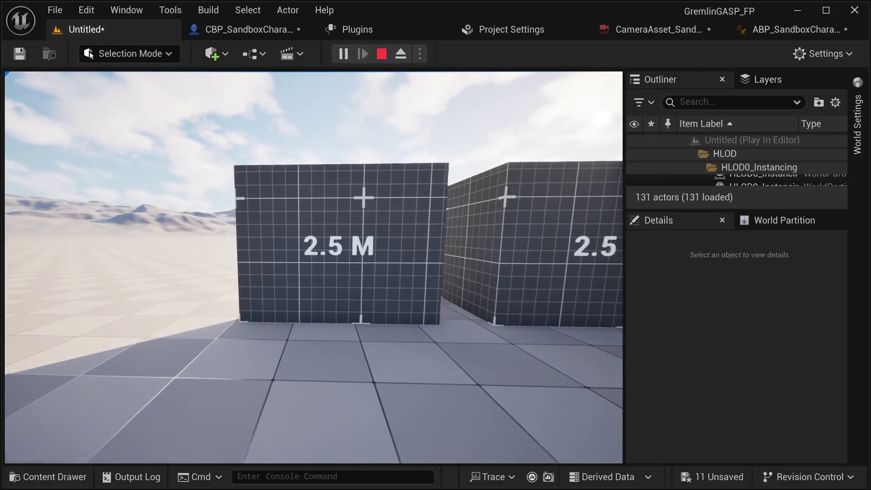
pyautogui.press('Escape')
# Step: Disconnect the IA_Look Triggered output from Add Controller Yaw Input in the Event Graph, and play-test moving in all directions
pyautogui.click(248, 31)
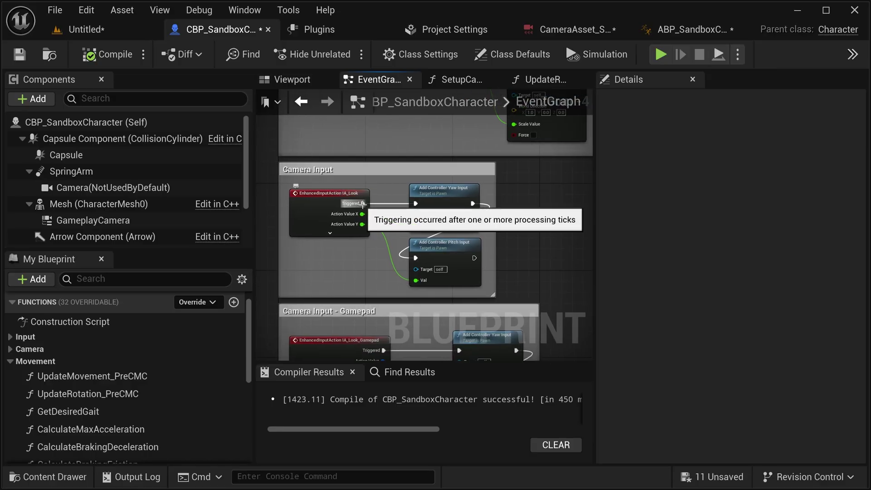
pyautogui.click(107, 36)
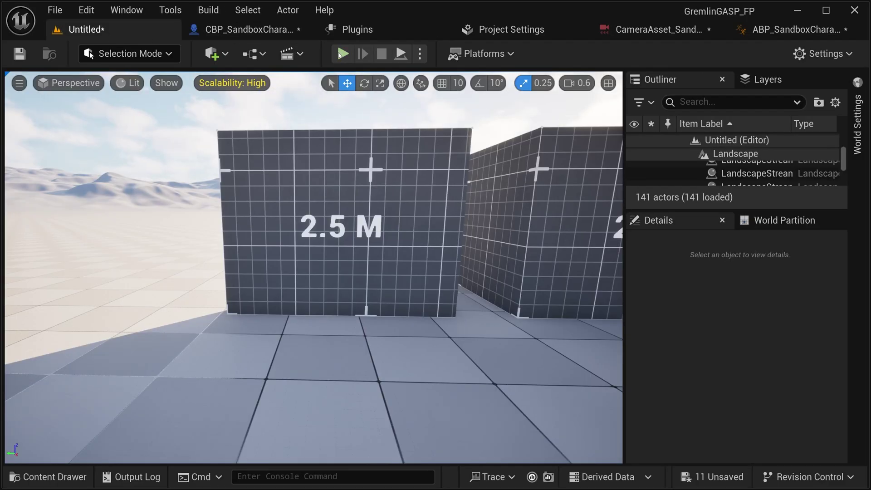
pyautogui.click(343, 54)
pyautogui.press('w')
pyautogui.press('a')
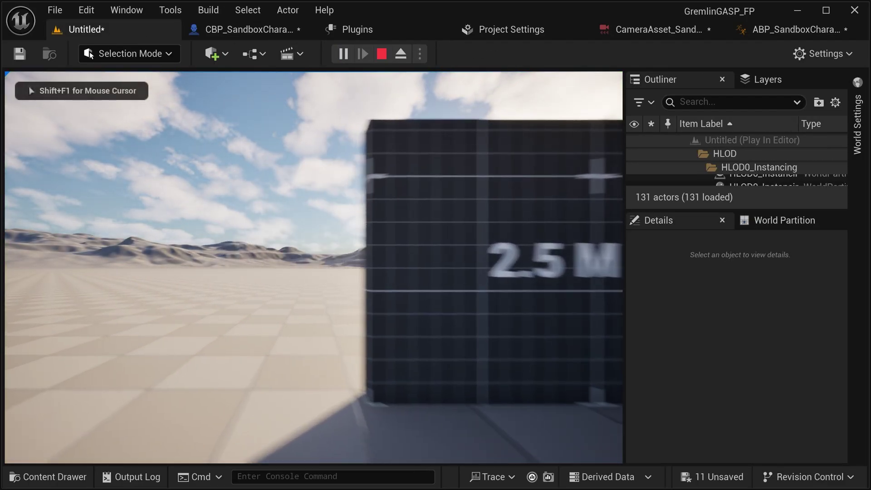
pyautogui.press('d')
pyautogui.press('w')
pyautogui.press('s')
pyautogui.press('a')
pyautogui.press('w')
pyautogui.press('d')
pyautogui.press('s')
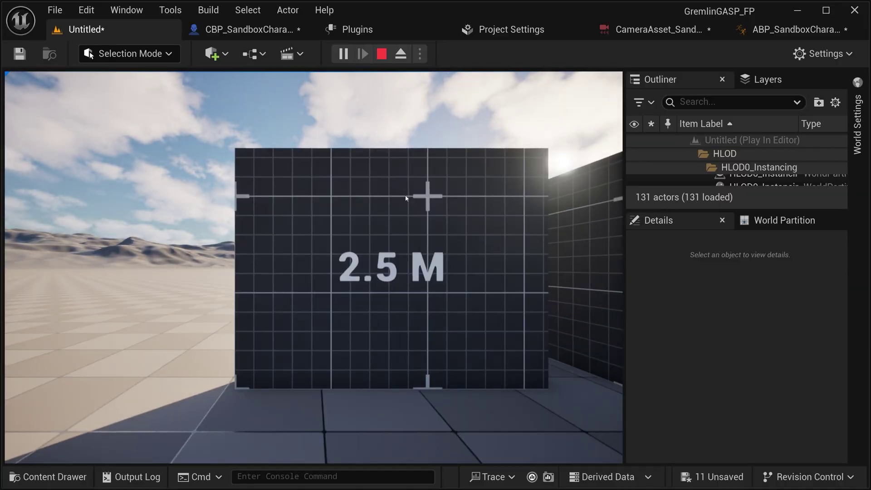
# Step: Add a DoingTraversalAction getter to CBP_SandboxCharacter's Camera Input group and feed it into a new Branch as its condition
pyautogui.click(275, 34)
pyautogui.scroll(-10, 203, 325)
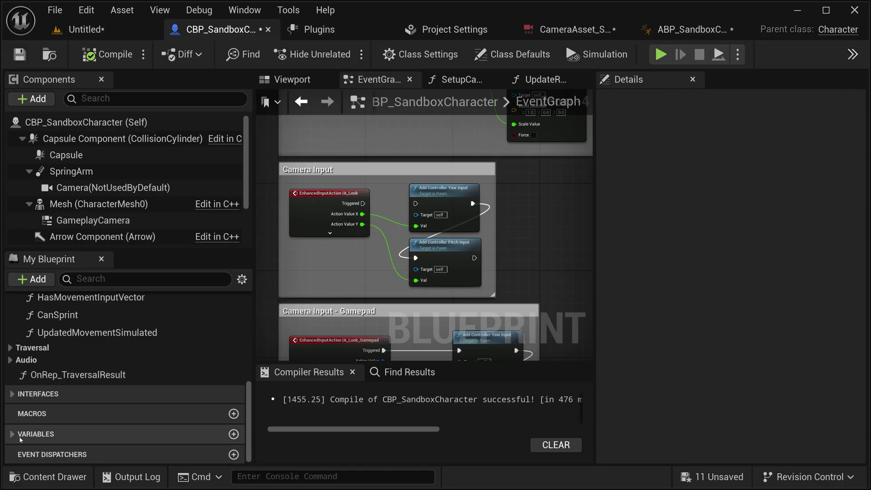
pyautogui.scroll(-3, 36, 427)
pyautogui.scroll(-10, 27, 426)
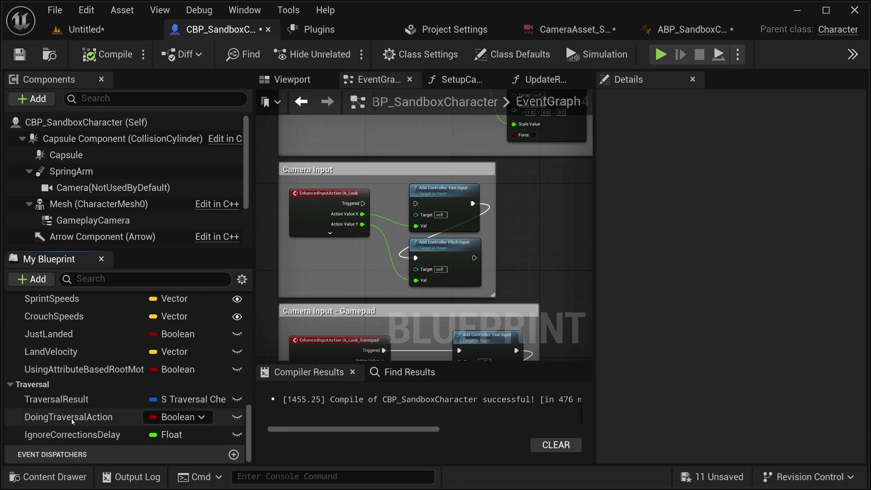
pyautogui.moveTo(49, 418); pyautogui.dragTo(292, 270)
pyautogui.click(333, 298)
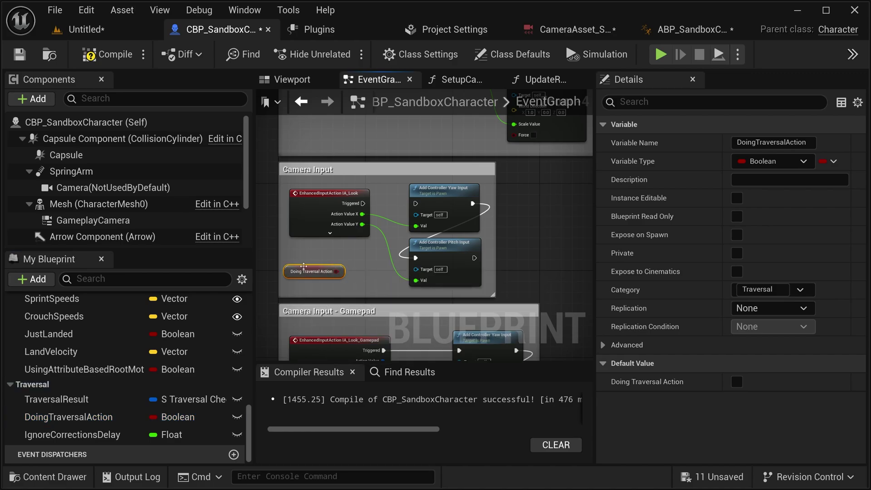
pyautogui.moveTo(367, 262); pyautogui.dragTo(368, 262)
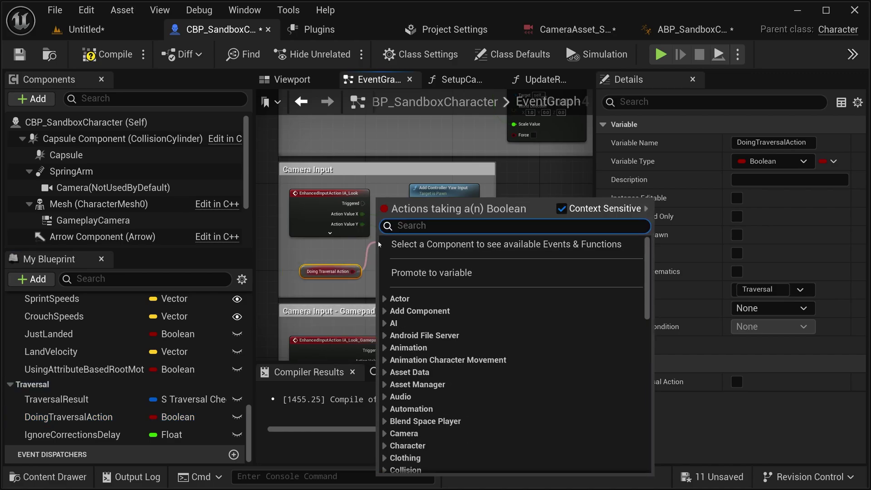
pyautogui.write('if')
pyautogui.press('Return')
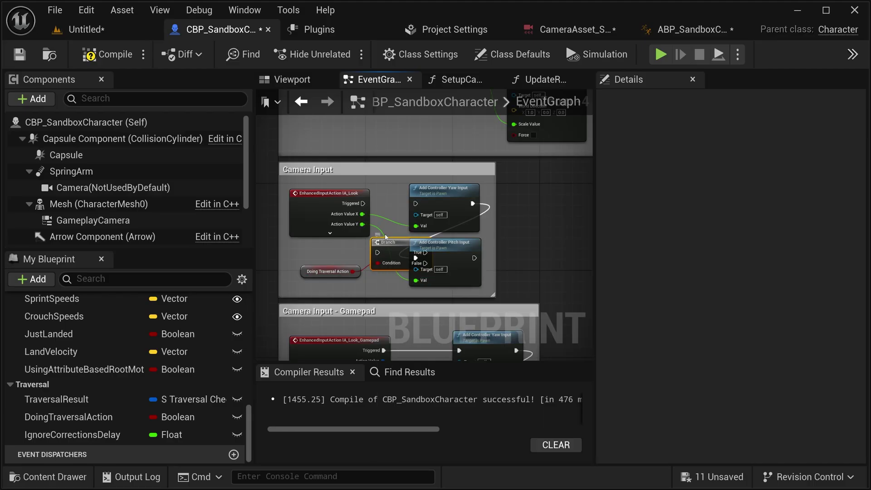
# Step: Make room for the Branch in Camera Input and wire IA_Look Triggered into it and its False output into Add Controller Yaw Input
pyautogui.moveTo(499, 247); pyautogui.dragTo(609, 234)
pyautogui.moveTo(453, 196); pyautogui.dragTo(454, 195)
pyautogui.moveTo(454, 195); pyautogui.dragTo(366, 195, button='right')
pyautogui.moveTo(366, 195); pyautogui.dragTo(507, 189)
pyautogui.moveTo(335, 205); pyautogui.dragTo(335, 195)
pyautogui.moveTo(292, 208); pyautogui.dragTo(406, 203, button='right')
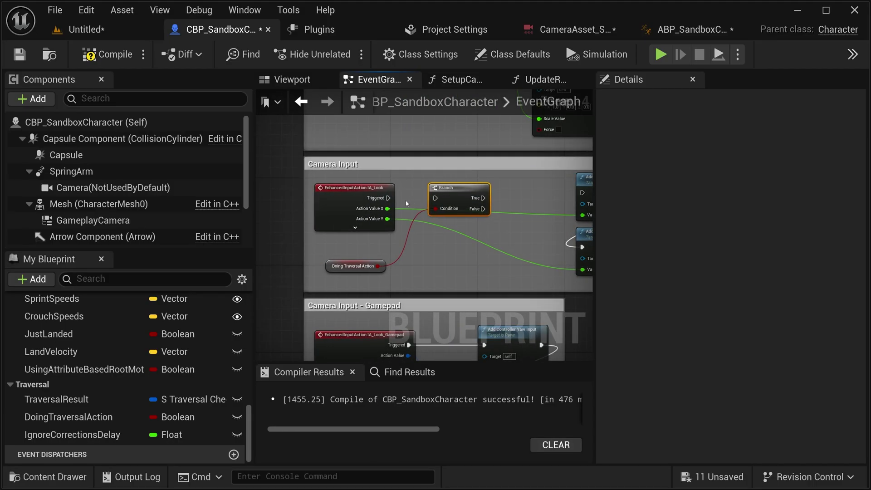
pyautogui.moveTo(490, 201); pyautogui.dragTo(366, 236, button='right')
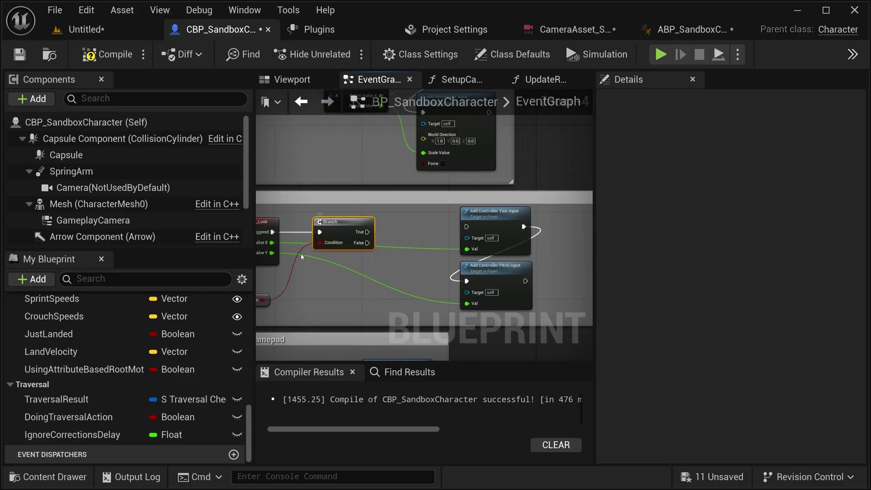
pyautogui.moveTo(302, 257); pyautogui.dragTo(374, 256, button='right')
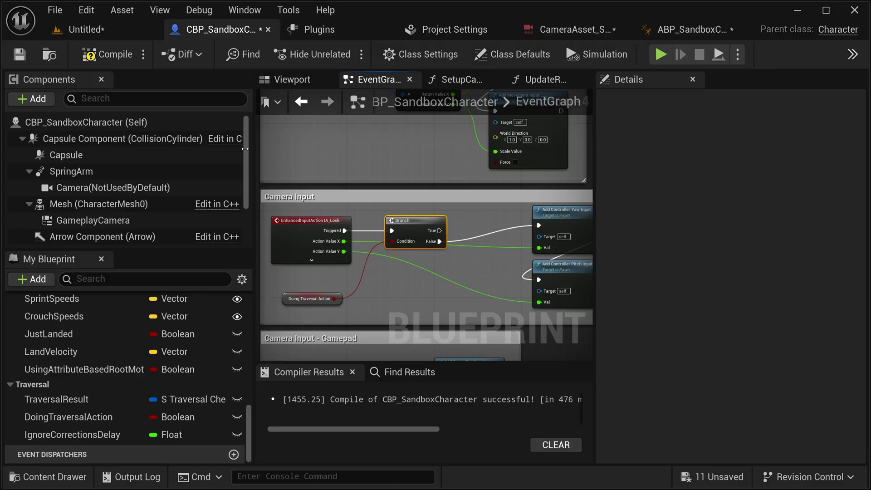
# Step: Play-test running, jumping and traversing the 2.5 M blocks with look input blocked during traversal, and stop the session
pyautogui.click(101, 32)
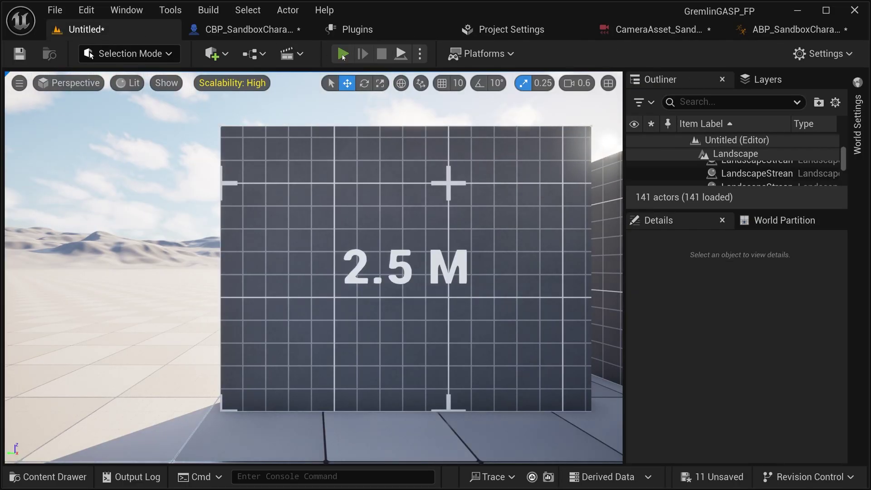
pyautogui.click(343, 54)
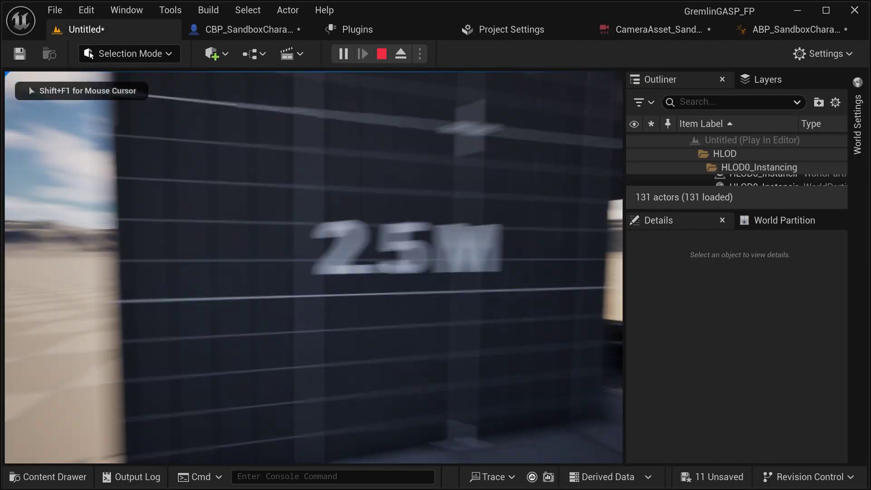
pyautogui.press('s')
pyautogui.press('w')
pyautogui.press('space')
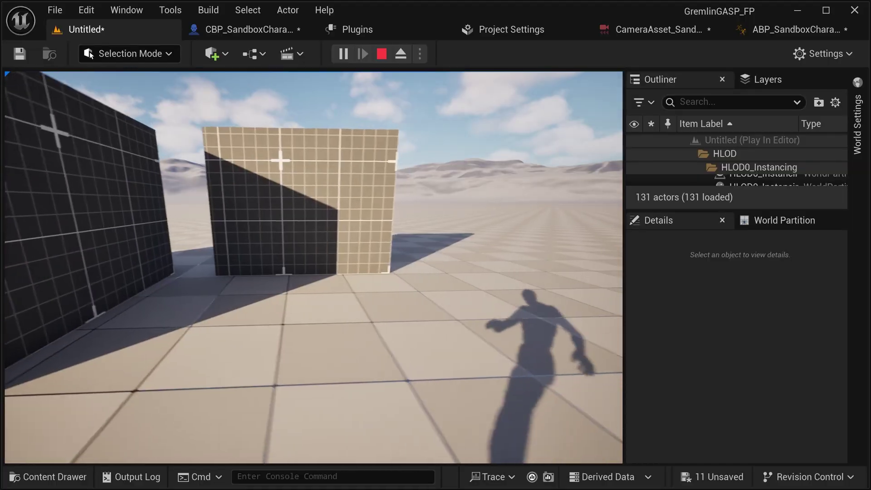
pyautogui.press('w')
pyautogui.press('space')
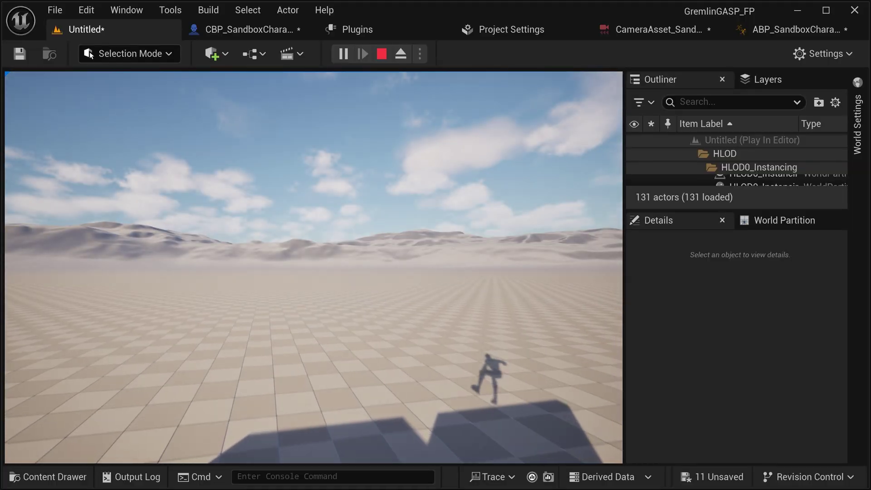
pyautogui.press('w')
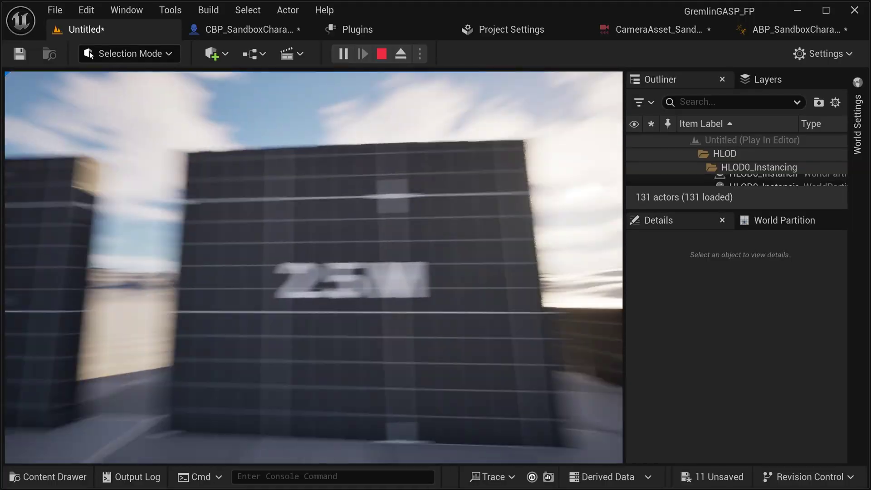
pyautogui.press('w')
pyautogui.press('space')
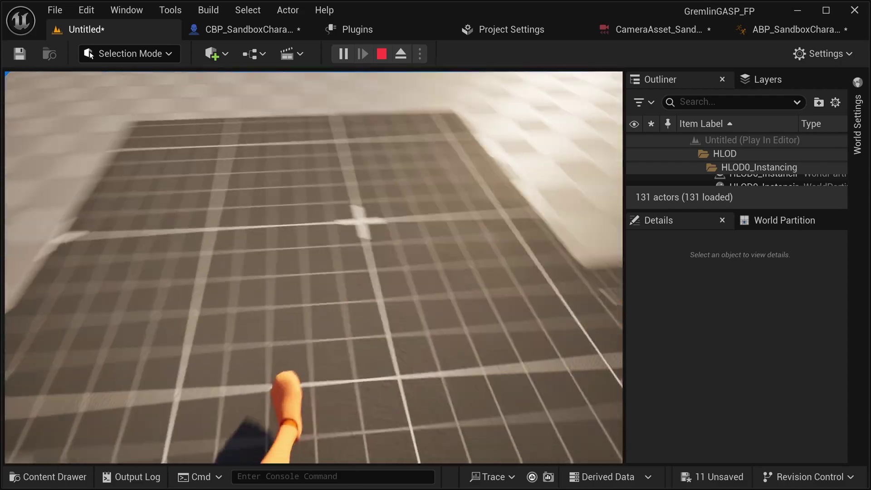
pyautogui.press('Escape')
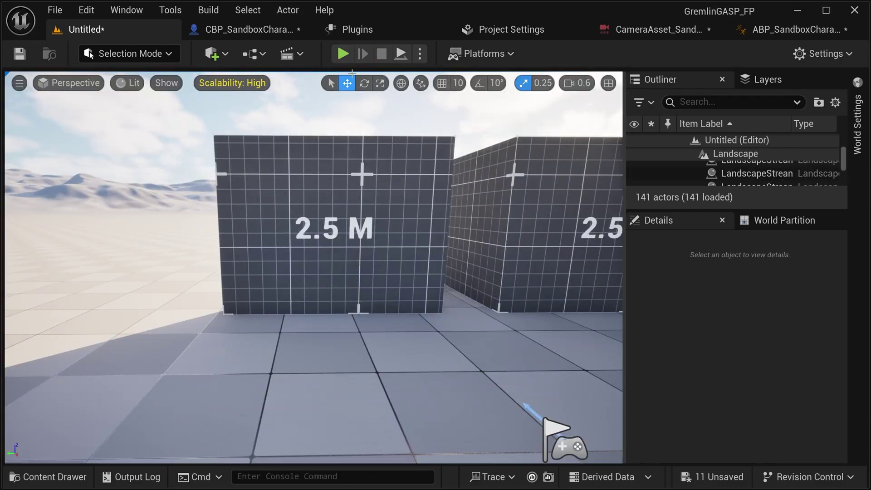
# Step: Play-test walking while looking down at the character's body, and stop the session
pyautogui.click(343, 54)
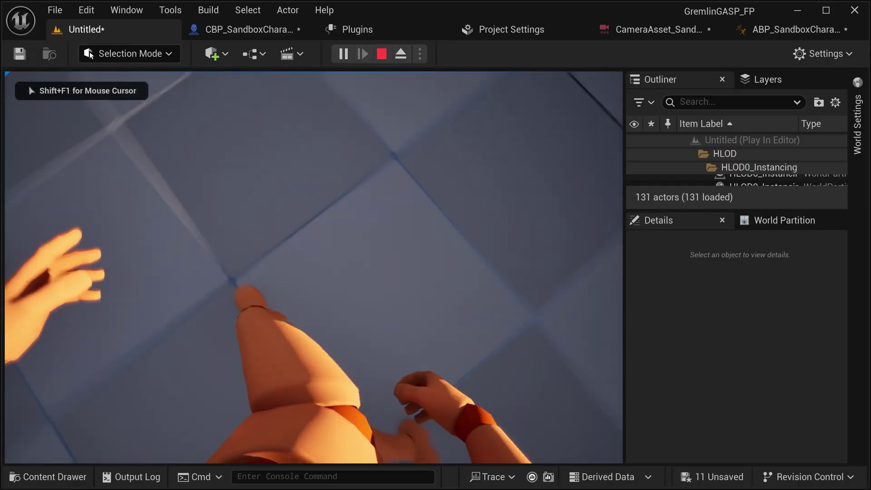
pyautogui.press('w')
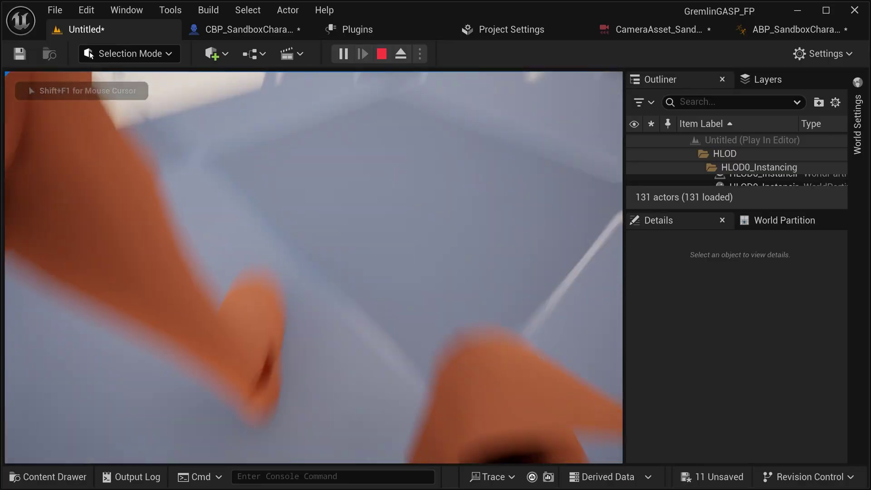
pyautogui.press('Escape')
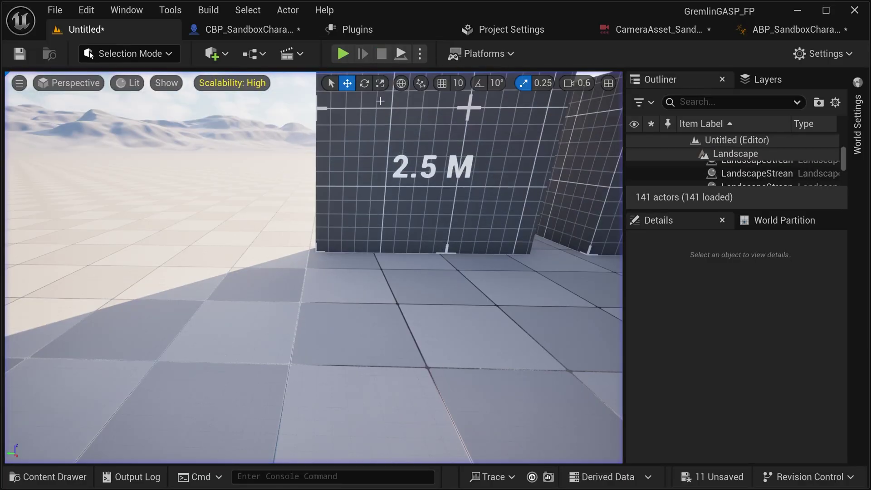
# Step: Inspect the properties of the Offset node in the Crouch_Offset rig of the sandbox camera asset
pyautogui.click(667, 32)
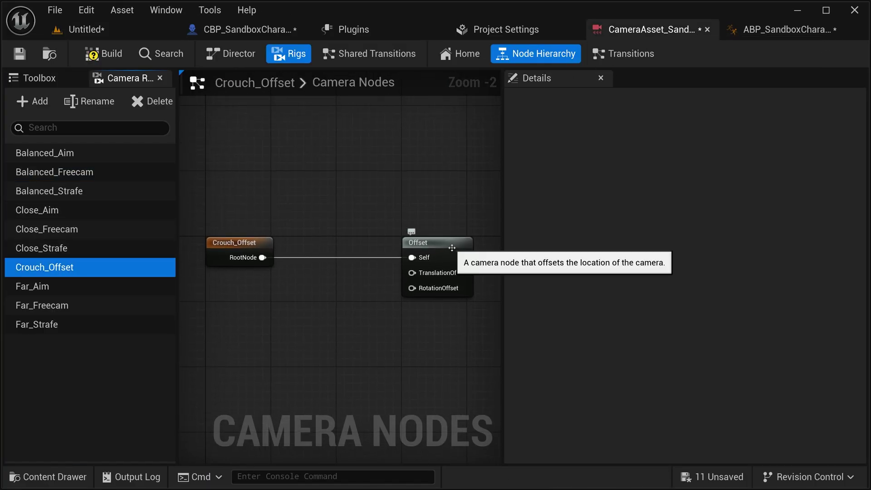
pyautogui.click(451, 247)
pyautogui.click(665, 200)
# Step: Play-test moving and switching between the first-person and third-person camera styles in the level, and stop the session
pyautogui.click(106, 35)
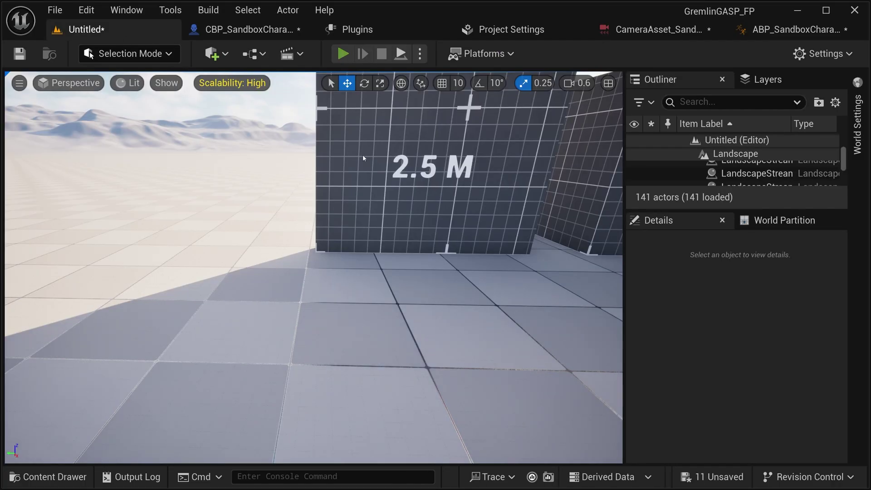
pyautogui.hotkey('alt', 'p')
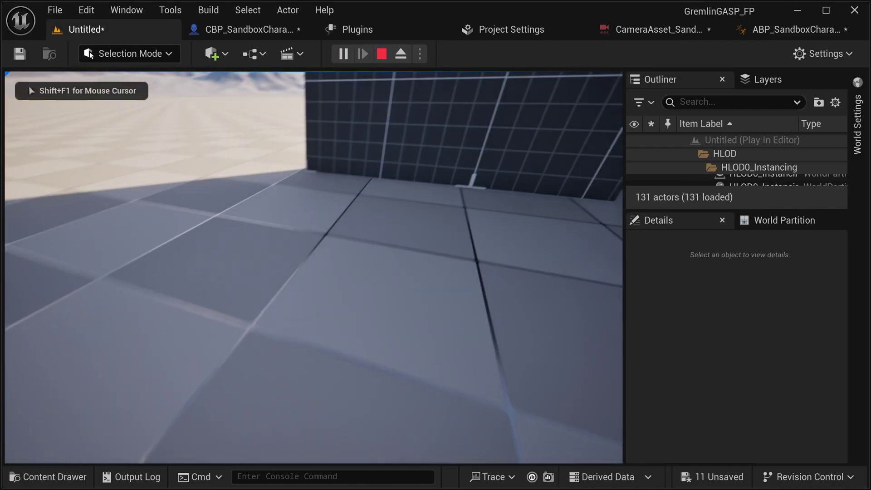
pyautogui.press('s')
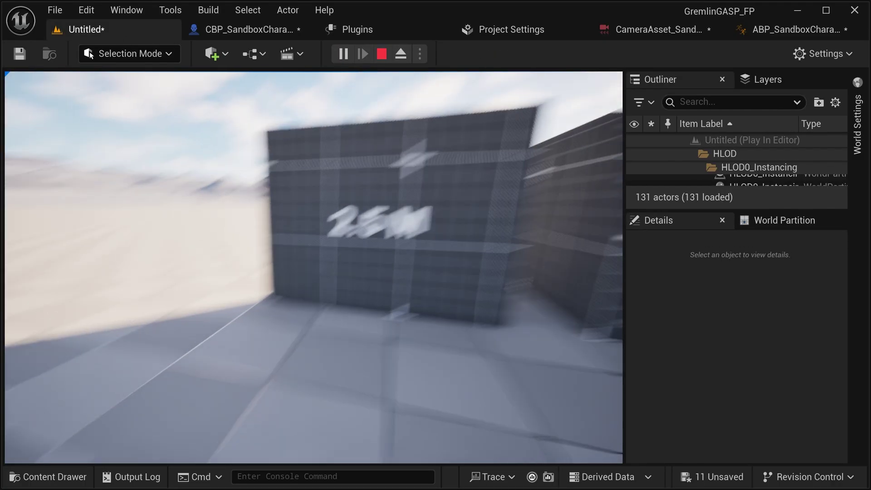
pyautogui.press('v')
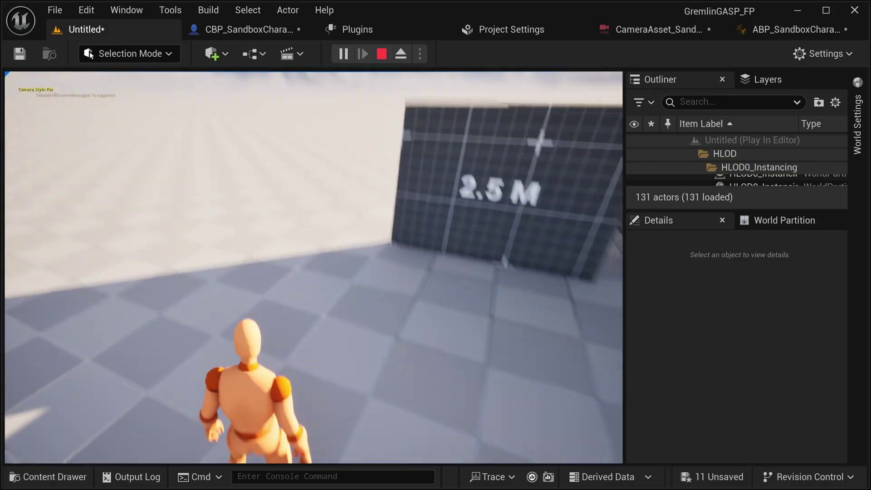
pyautogui.press('v')
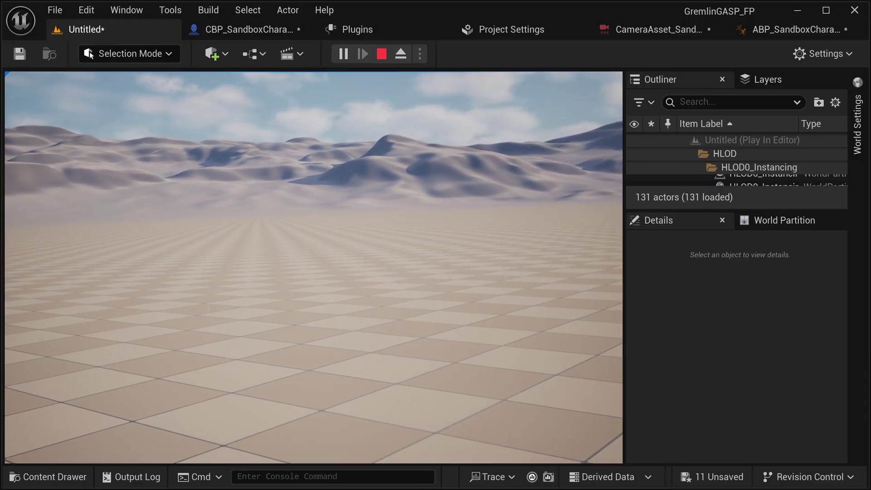
pyautogui.press('Escape')
# Step: Disconnect the IA_Aim Triggered output and the mouse wheel Pressed outputs in CBP_SandboxCharacter's Event Graph, and play-test the first-person view
pyautogui.moveTo(411, 196); pyautogui.dragTo(359, 111, button='right')
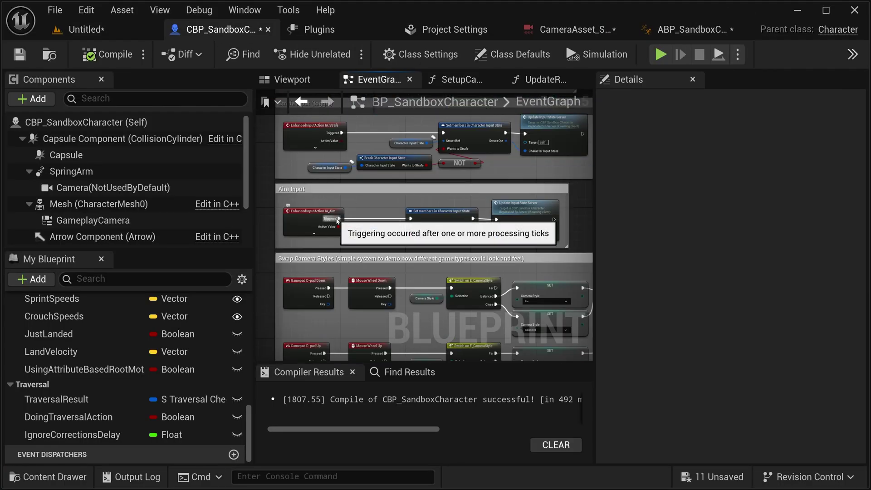
pyautogui.moveTo(338, 221); pyautogui.dragTo(353, 192, button='right')
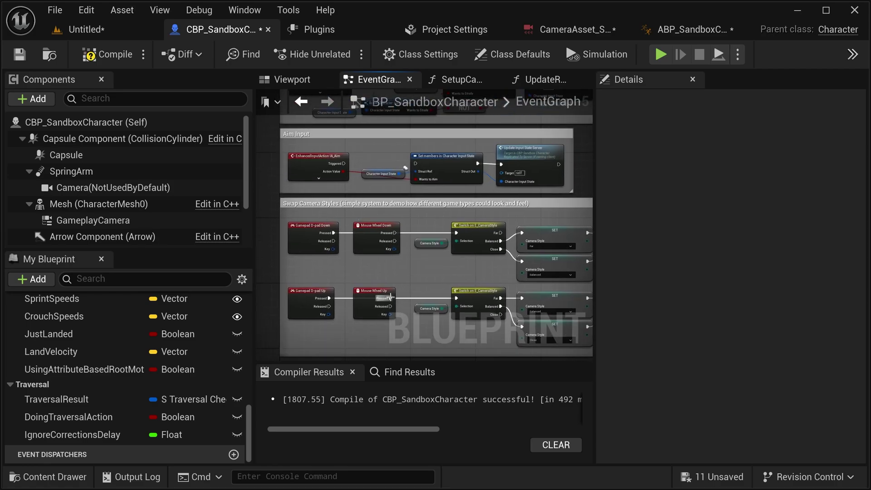
pyautogui.click(112, 34)
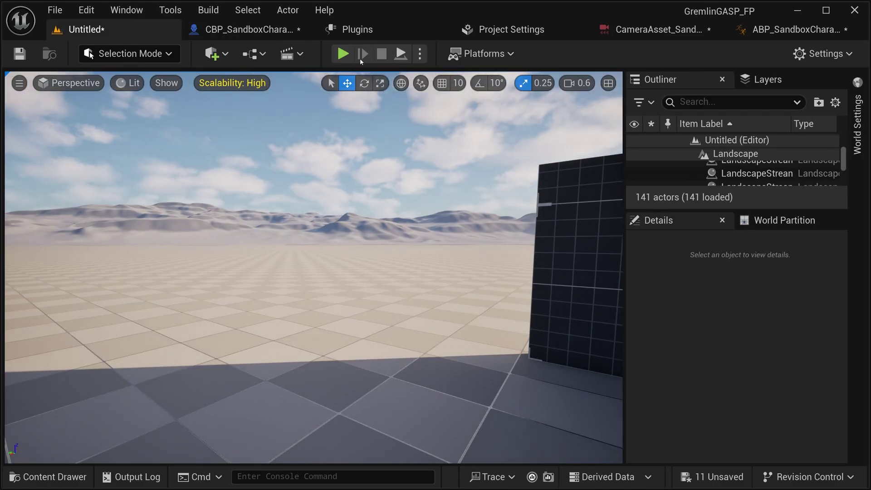
pyautogui.click(343, 54)
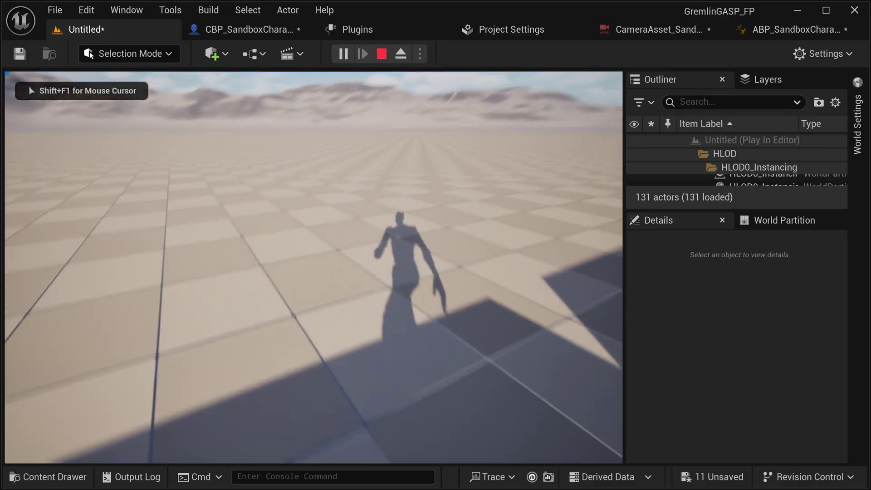
pyautogui.press('w')
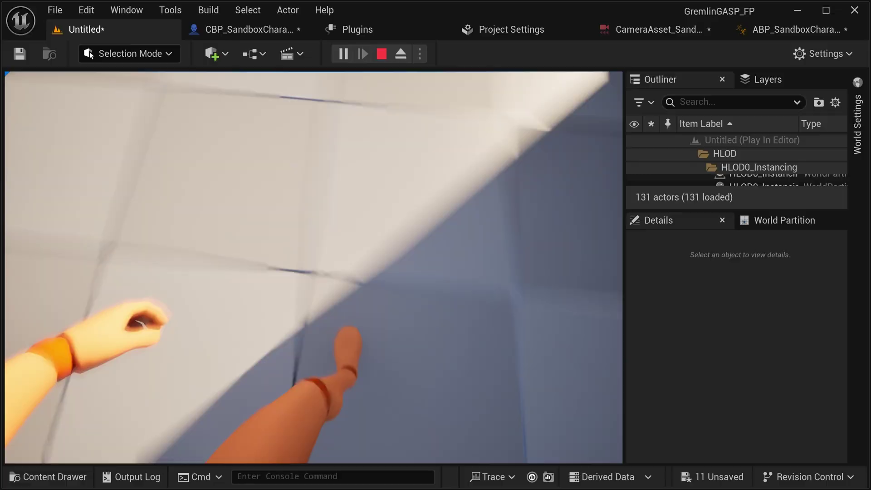
pyautogui.press('Escape')
# Step: Assign CBP_SandboxCharacter_Echo from the RetargetedCharacters folder as the GM_Sandbox game mode's Default Pawn Class
pyautogui.moveTo(441, 284); pyautogui.dragTo(422, 288, button='right')
pyautogui.press('s')
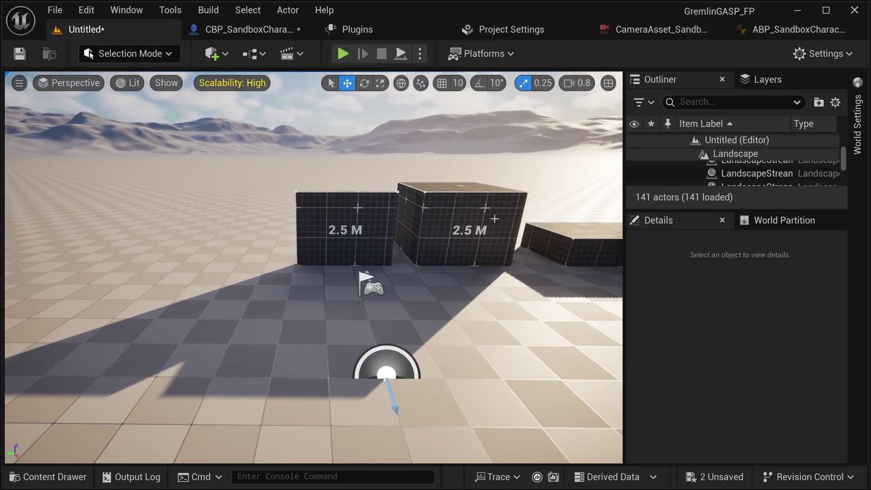
pyautogui.hotkey('ctrl', 'space')
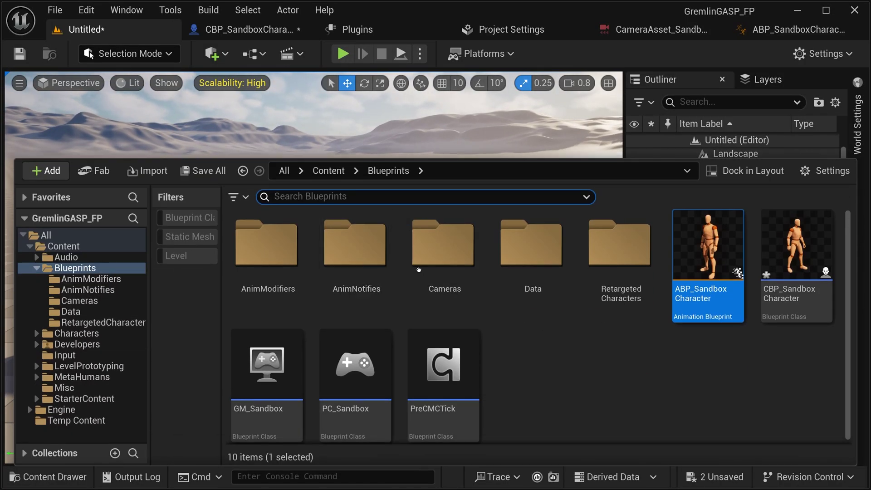
pyautogui.doubleClick(624, 270)
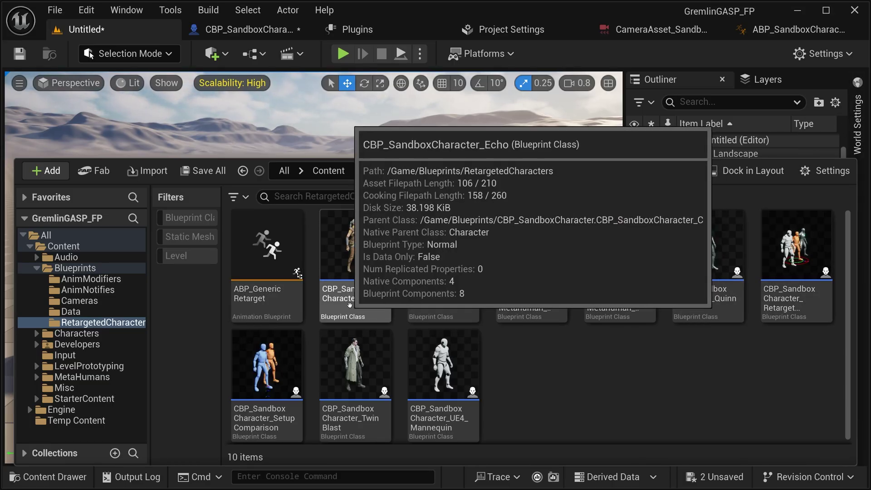
pyautogui.click(363, 297)
pyautogui.click(858, 127)
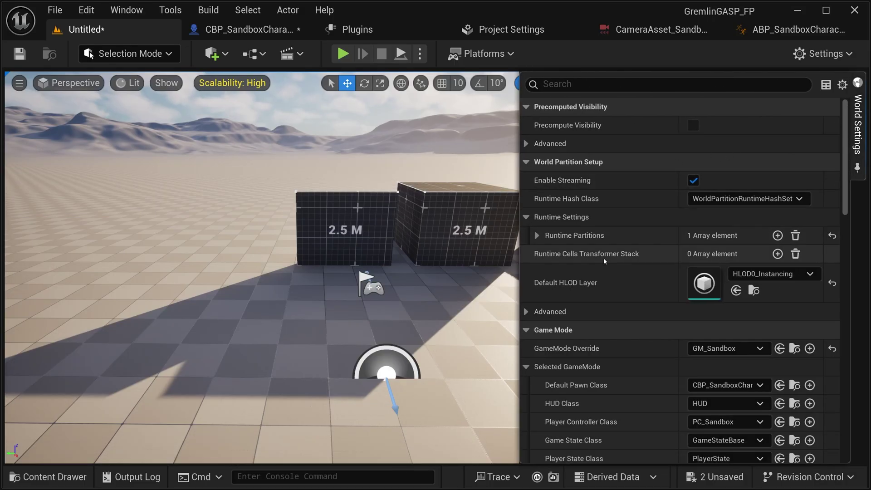
pyautogui.scroll(-3, 693, 262)
# Step: Play-test walking and looking around in first person with the Echo character, and stop the session
pyautogui.click(344, 54)
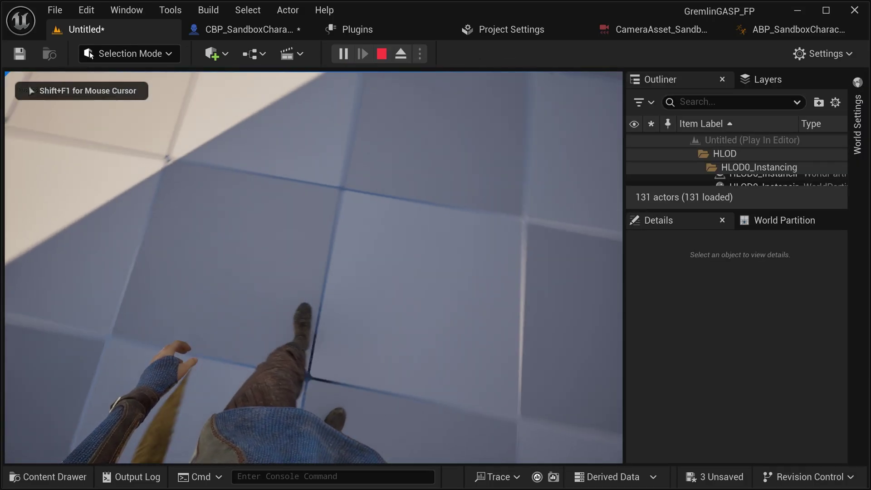
pyautogui.press('w')
pyautogui.press('w')
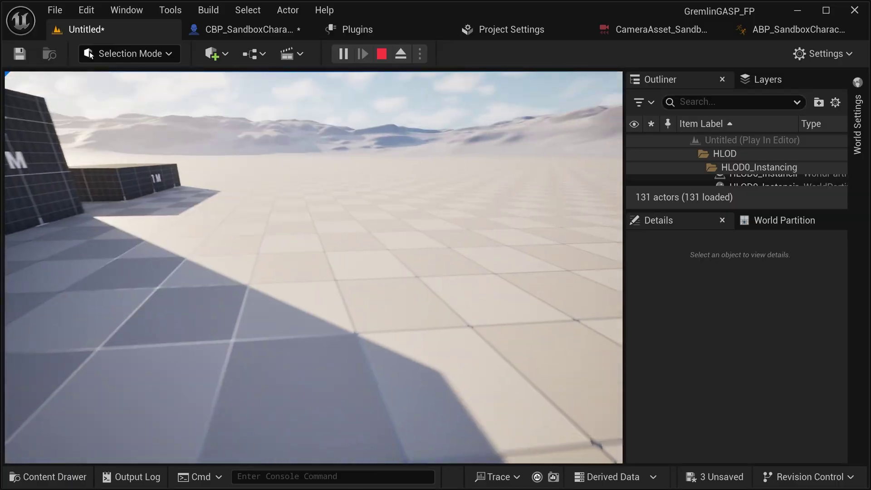
pyautogui.press('Escape')
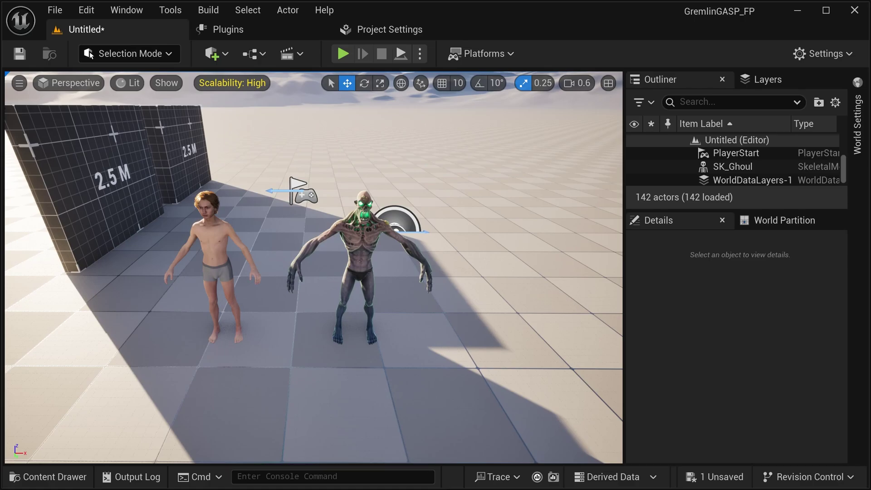
# Step: Start Retarget Animations for the ABP_SandboxCharacter animation blueprint in the Blueprints folder
pyautogui.moveTo(313, 267); pyautogui.dragTo(306, 255, button='right')
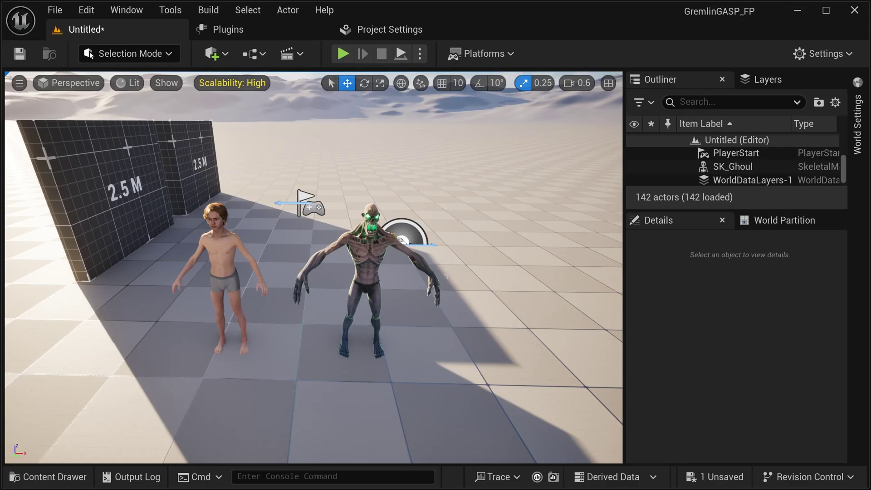
pyautogui.moveTo(448, 275); pyautogui.dragTo(456, 297, button='right')
pyautogui.hotkey('ctrl', 'space')
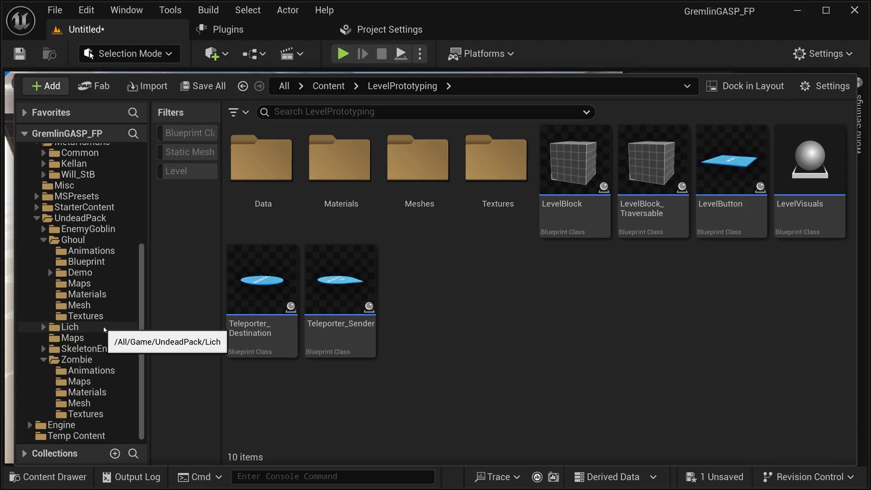
pyautogui.scroll(5, 107, 325)
pyautogui.click(74, 183)
pyautogui.rightClick(635, 214)
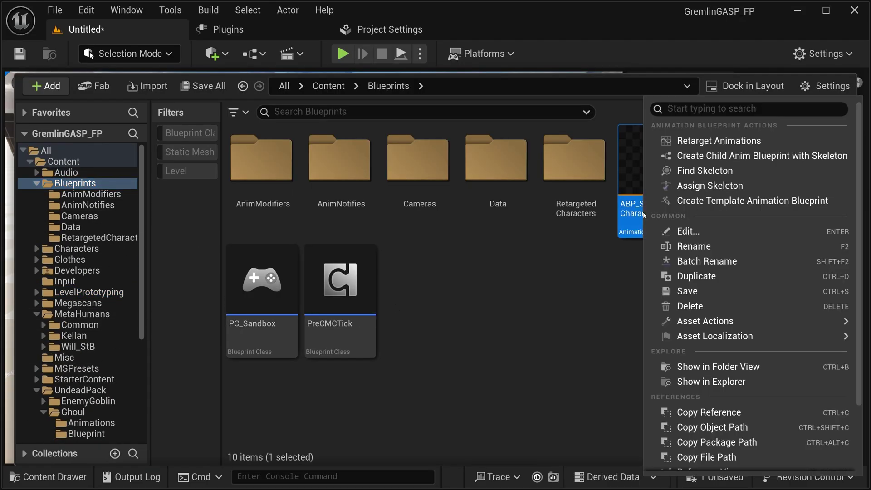
pyautogui.click(707, 140)
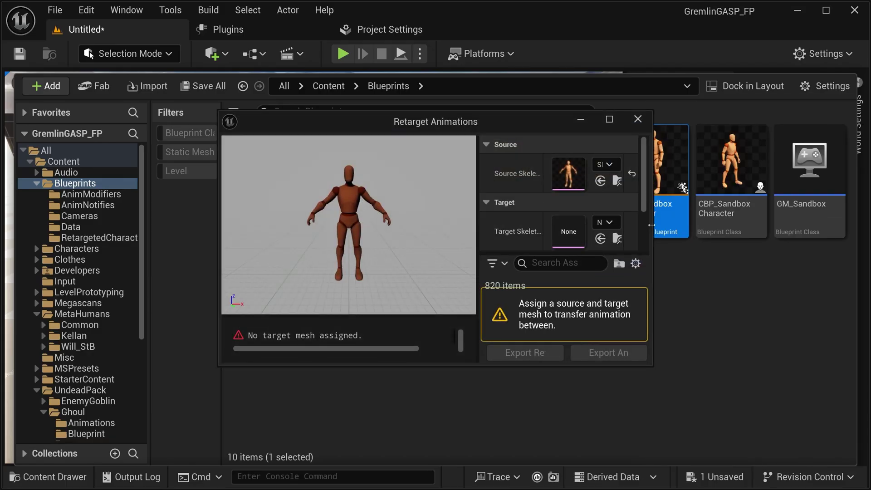
# Step: Choose SK_Ghoul as the Target Skeletal Mesh for the animation retargeting
pyautogui.click(733, 224)
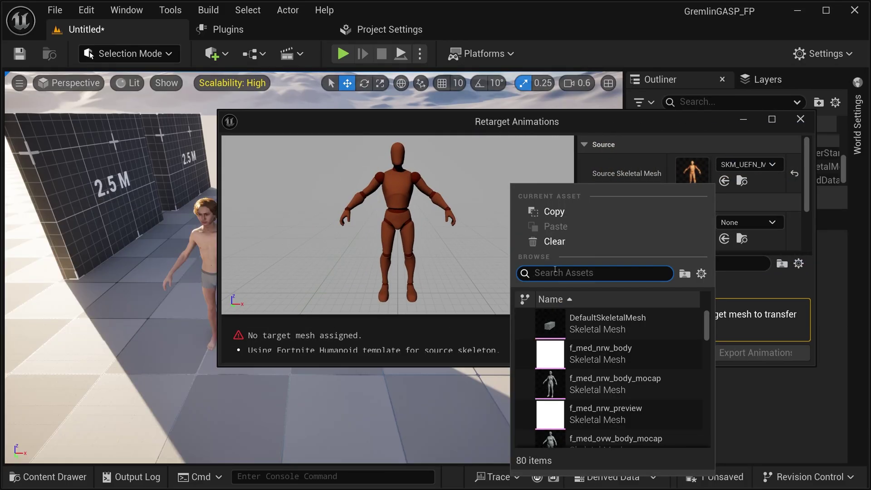
pyautogui.write('ghoul')
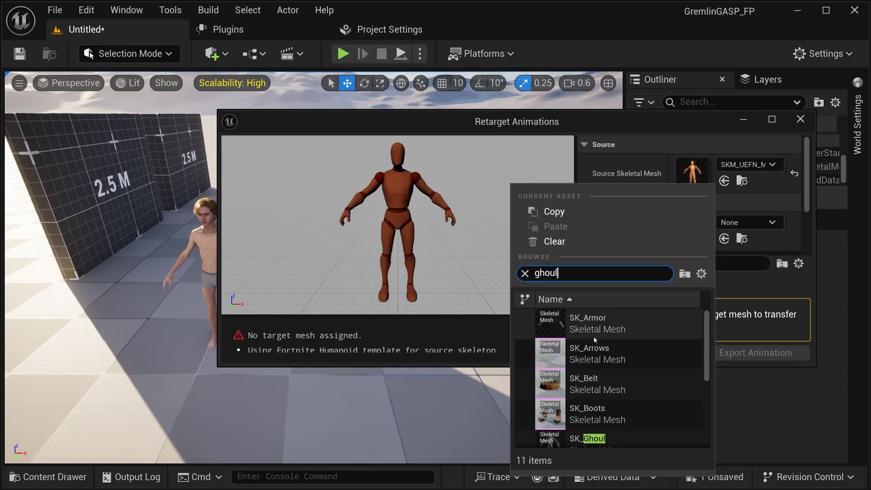
pyautogui.scroll(-2, 621, 399)
pyautogui.click(621, 400)
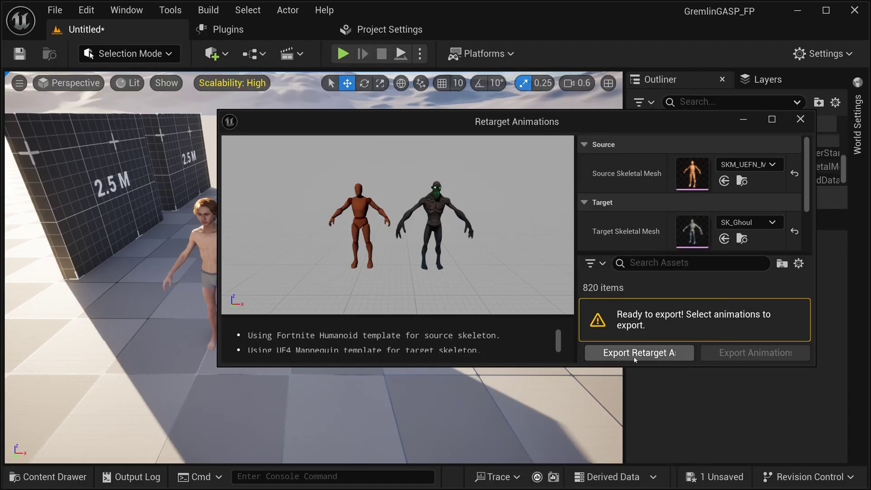
# Step: Export the retarget assets to the UndeadPack/Ghoul folder
pyautogui.click(662, 356)
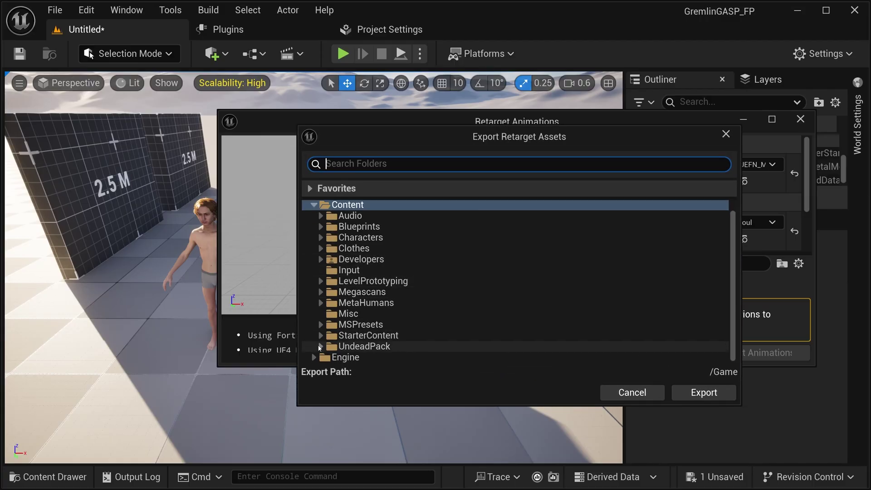
pyautogui.click(321, 348)
pyautogui.scroll(-2, 321, 348)
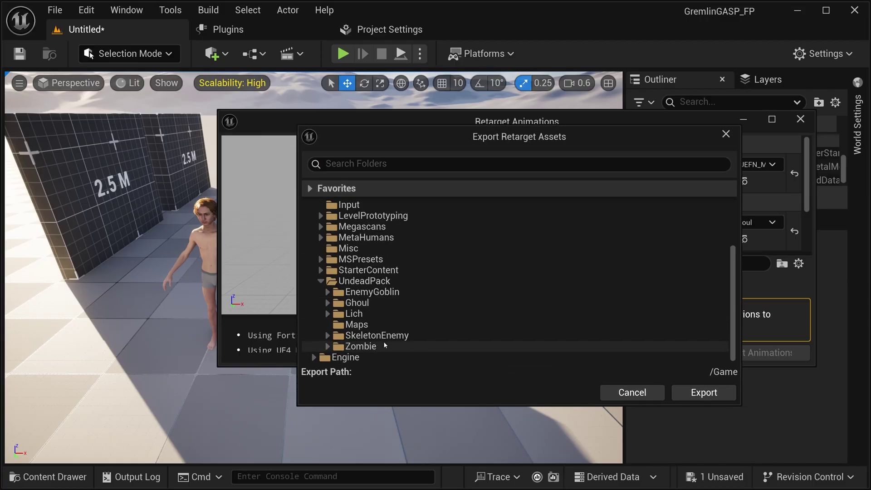
pyautogui.click(374, 306)
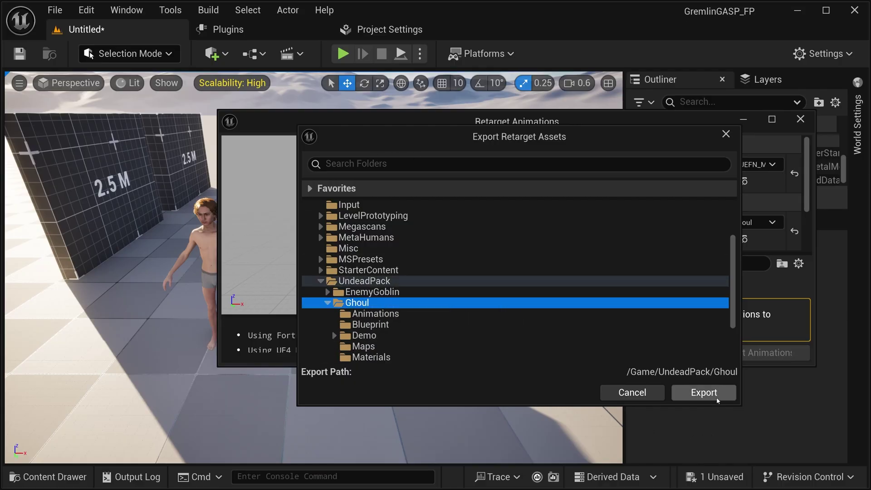
pyautogui.click(703, 393)
# Step: Rename the RTG_AutoGenerated IK Retargeter in the UndeadPack/Ghoul folder as RTG_Ghoul
pyautogui.hotkey('ctrl', 'space')
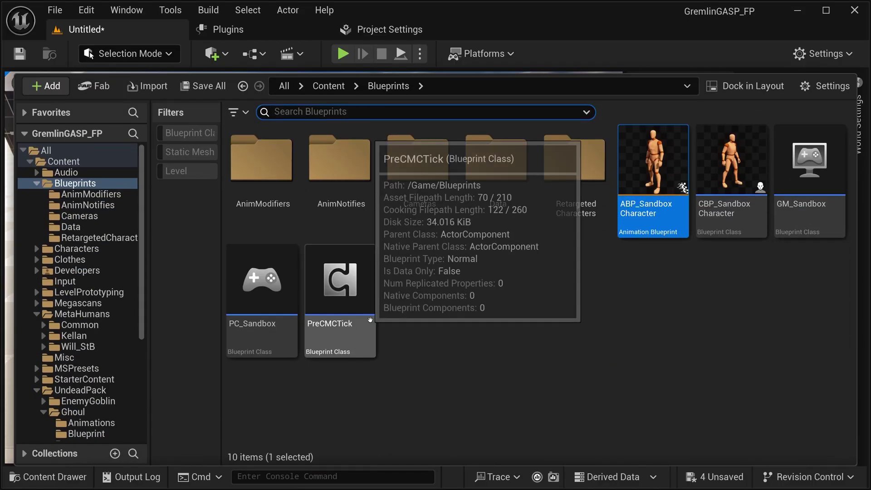
pyautogui.scroll(-4, 87, 409)
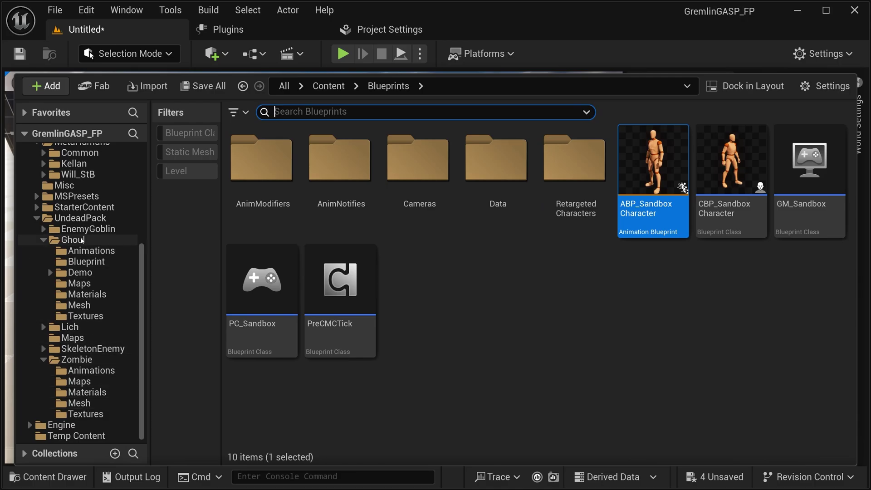
pyautogui.click(82, 241)
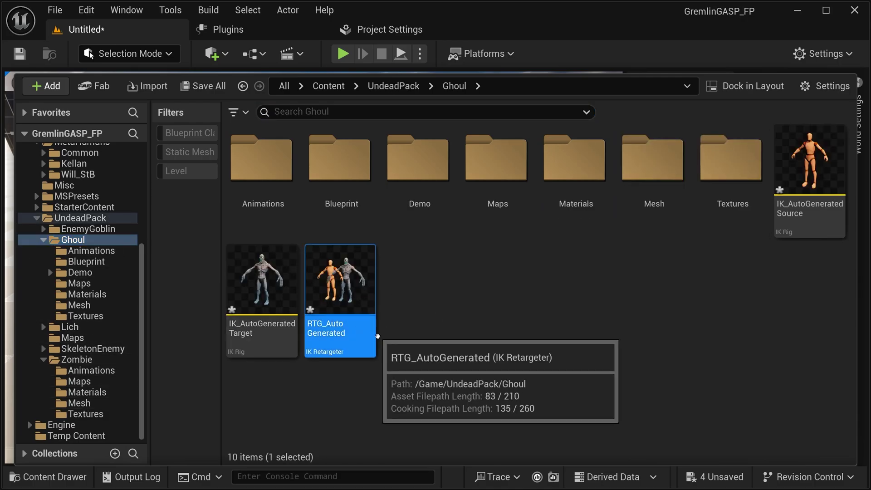
pyautogui.press('F2')
pyautogui.press('BackSpace')
pyautogui.write('RTG_Ghoul')
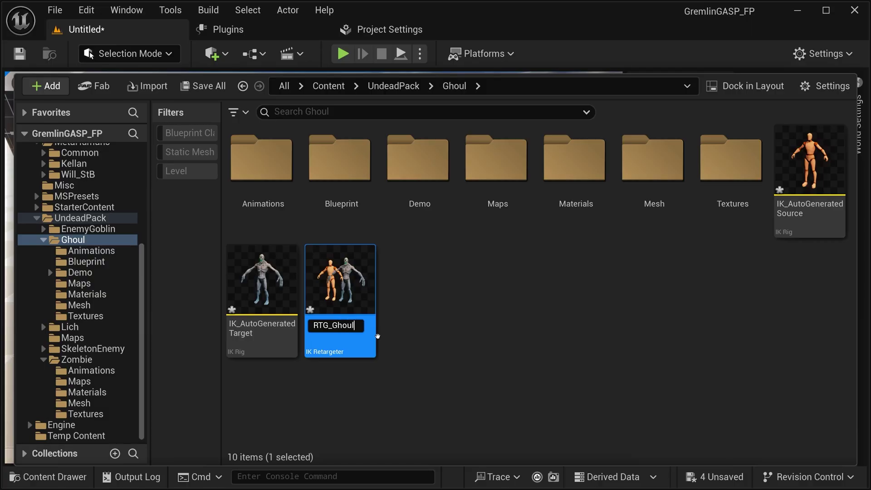
pyautogui.press('Return')
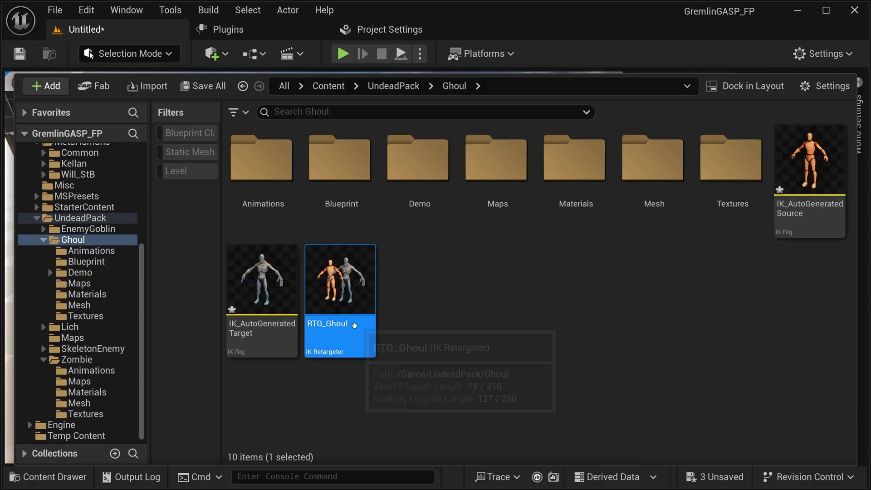
pyautogui.click(355, 325)
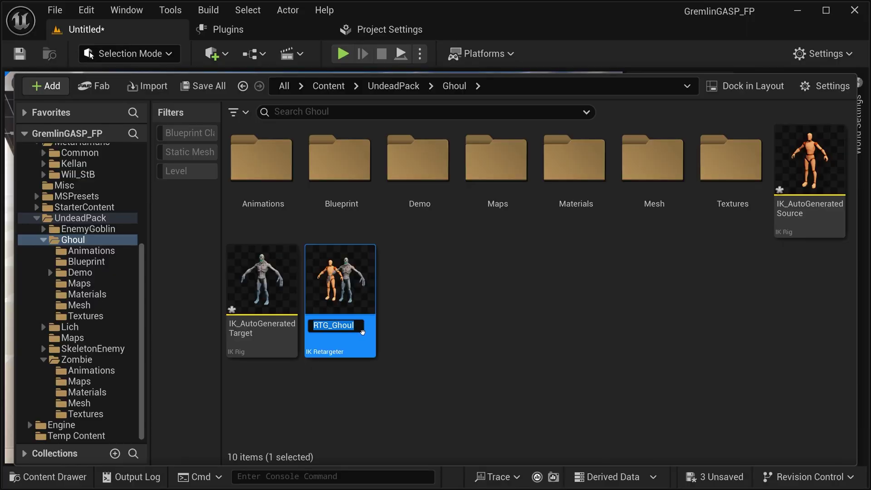
pyautogui.click(447, 336)
# Step: Open the ABP_GenericRetarget animation blueprint from the Blueprints/RetargetedCharacters folder
pyautogui.scroll(5, 68, 271)
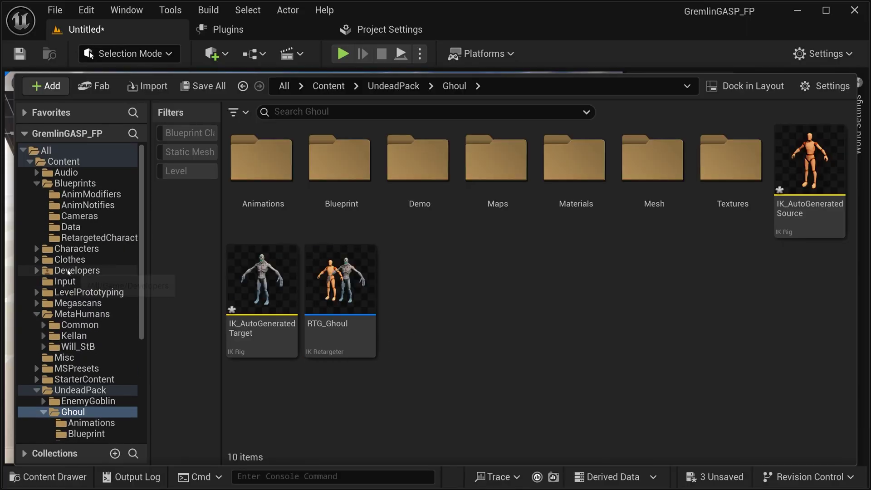
pyautogui.click(87, 183)
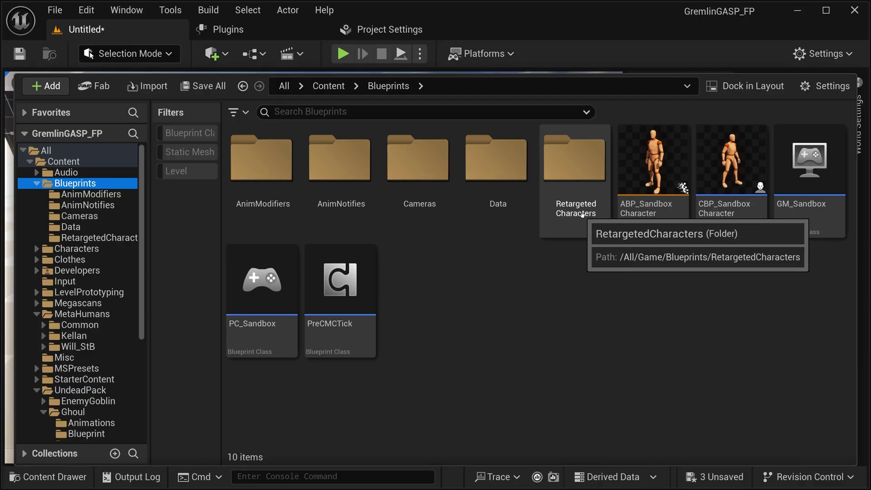
pyautogui.doubleClick(572, 191)
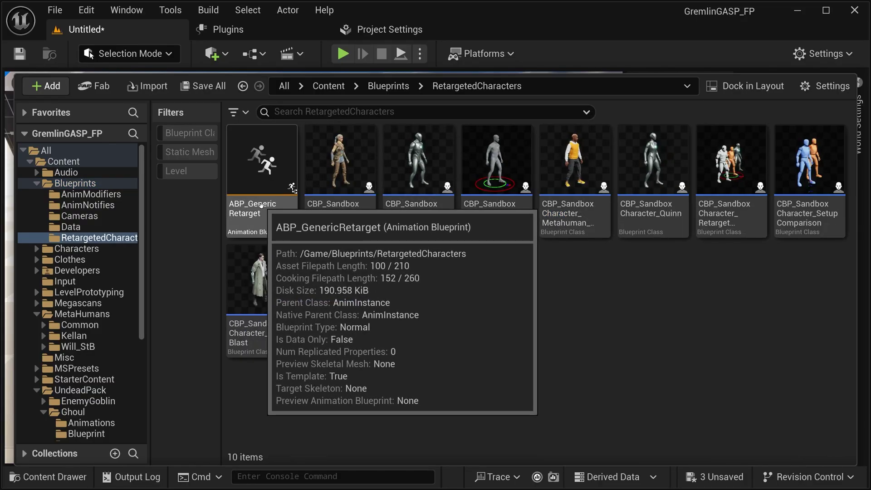
pyautogui.doubleClick(238, 231)
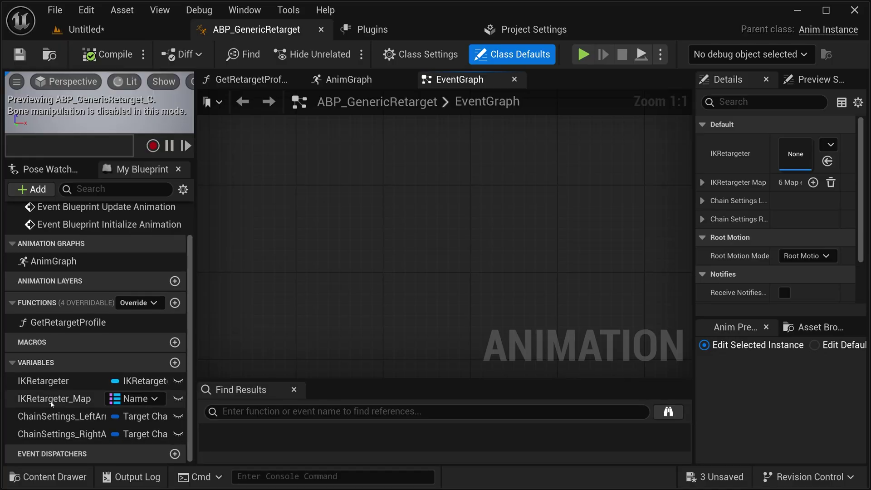
# Step: Add an element to the IKRetargeter_Map variable's default value and assign the RTG_Ghoul retargeter to it
pyautogui.click(45, 402)
pyautogui.moveTo(693, 229); pyautogui.dragTo(522, 268)
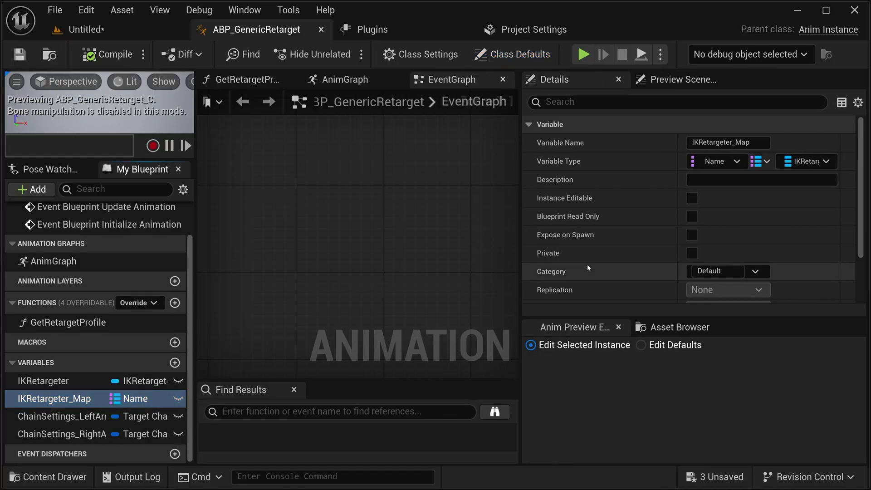
pyautogui.scroll(-2, 589, 268)
pyautogui.moveTo(580, 318); pyautogui.dragTo(574, 364)
pyautogui.click(776, 295)
pyautogui.scroll(-5, 689, 322)
pyautogui.click(760, 325)
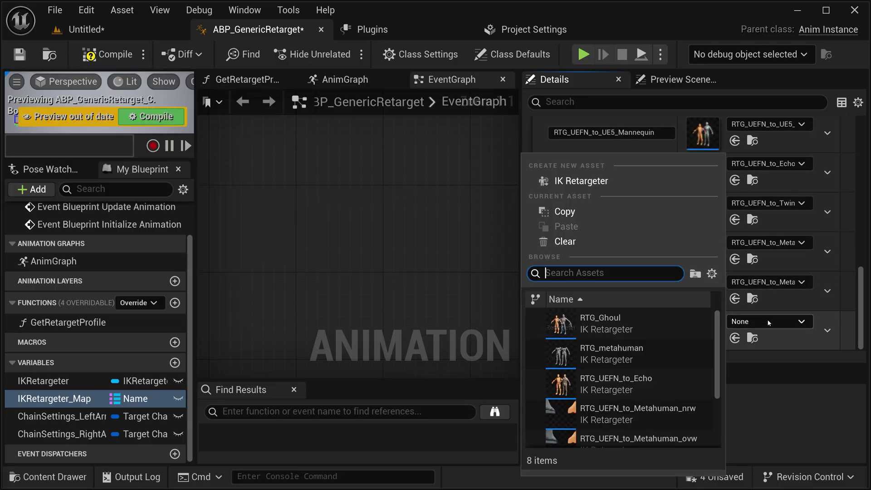
pyautogui.click(617, 323)
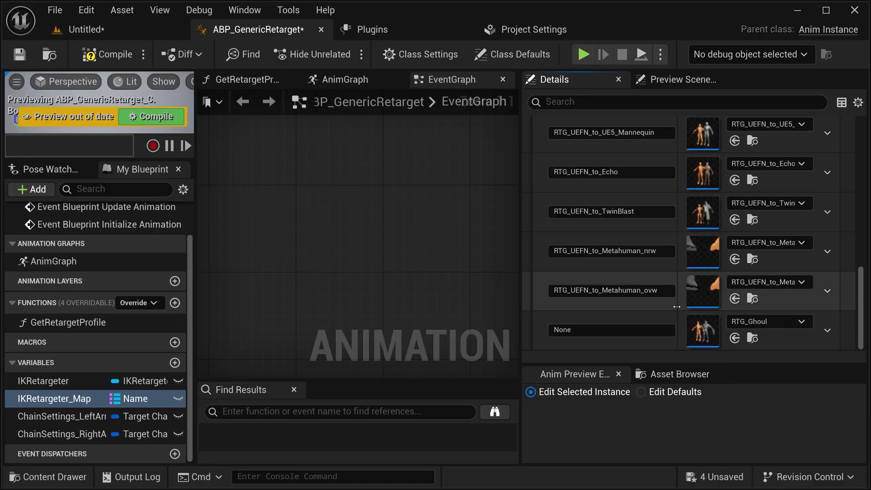
# Step: Name the new IKRetargeter_Map entry RTG_Ghoul and compile the animation blueprint
pyautogui.click(587, 329)
pyautogui.write('RTG_Ghoul')
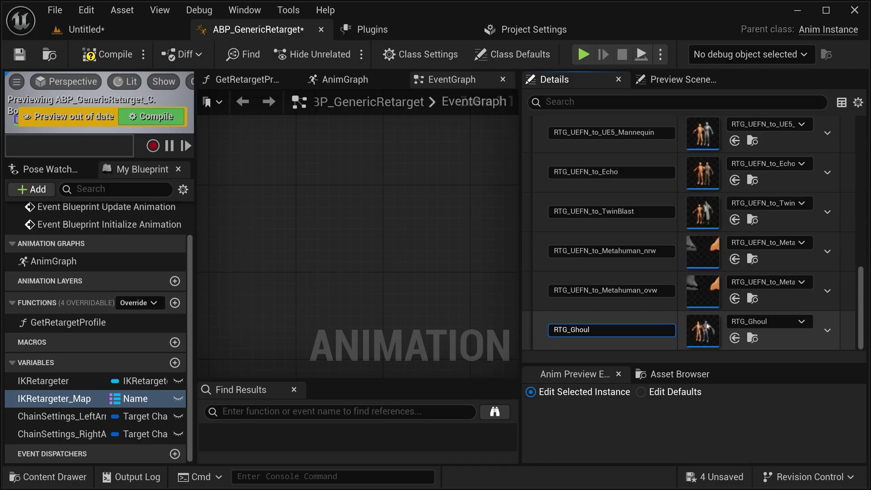
pyautogui.click(106, 54)
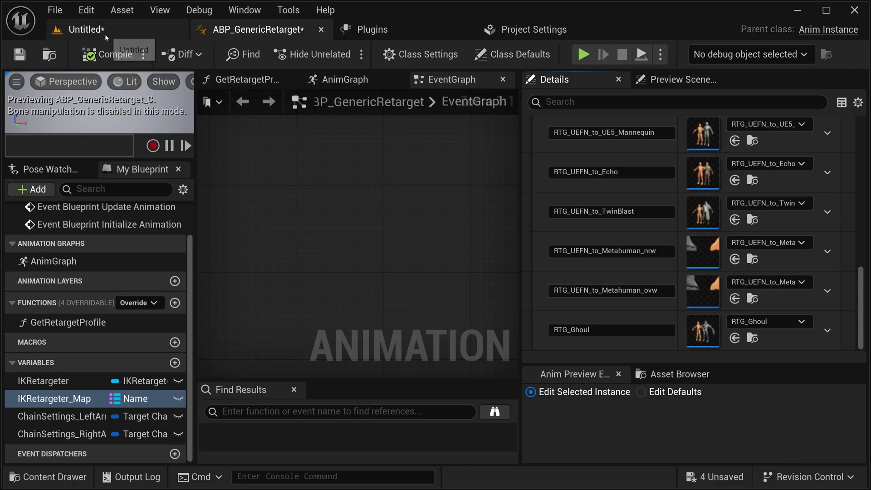
# Step: Duplicate CBP_SandboxCharacter_TwinBlast in the RetargetedCharacters folder and open the copy for editing
pyautogui.click(105, 34)
pyautogui.hotkey('ctrl', 'space')
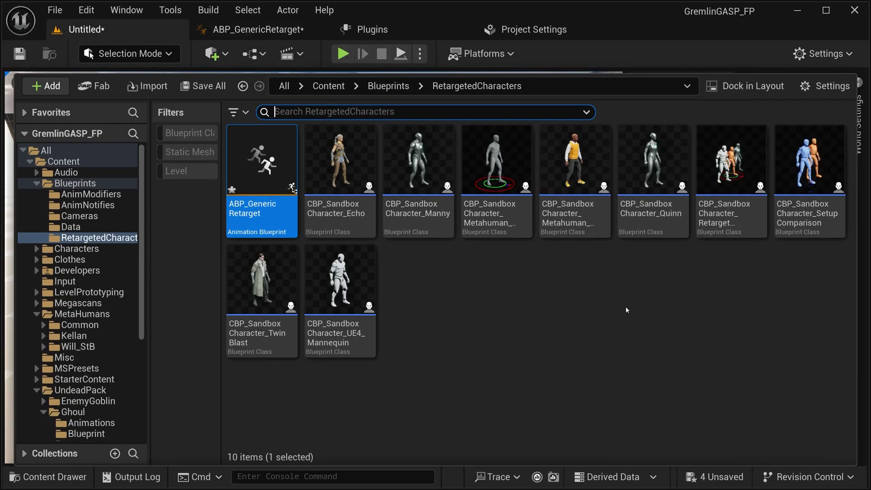
pyautogui.click(241, 323)
pyautogui.hotkey('ctrl', 'c')
pyautogui.hotkey('ctrl', 'v')
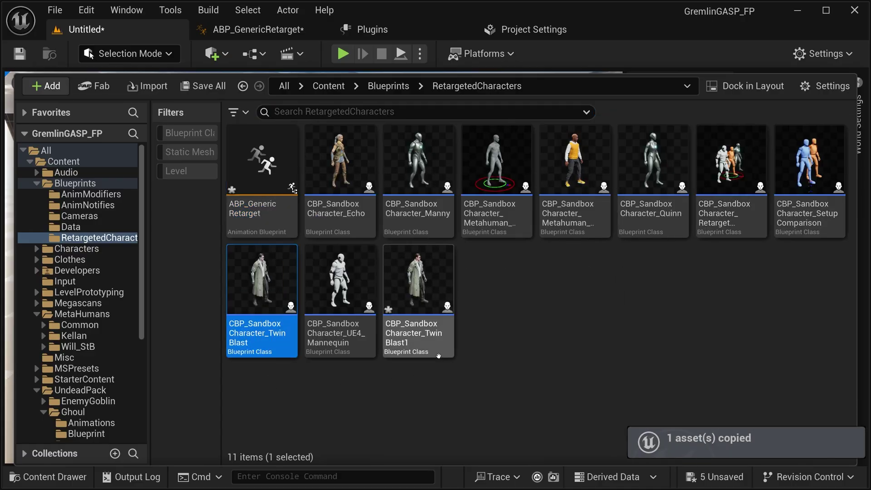
pyautogui.doubleClick(434, 351)
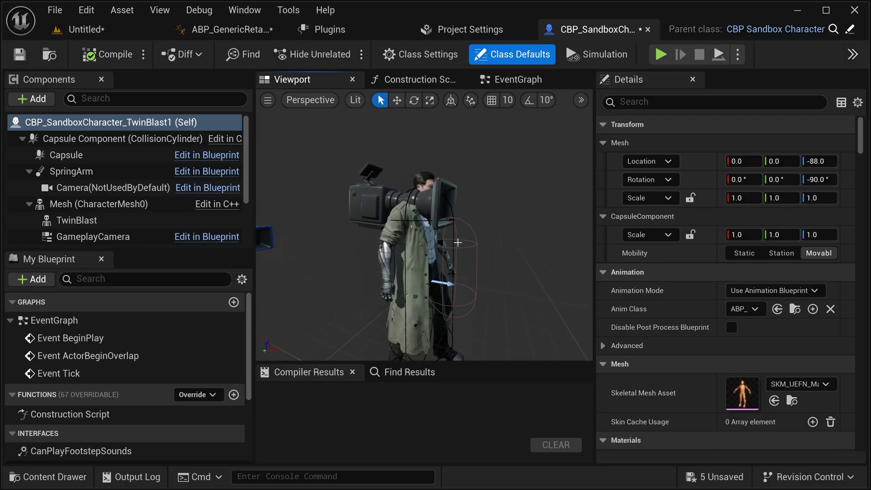
# Step: Assign the SK_Ghoul skeletal mesh to the TwinBlast component of the duplicated character blueprint
pyautogui.click(181, 216)
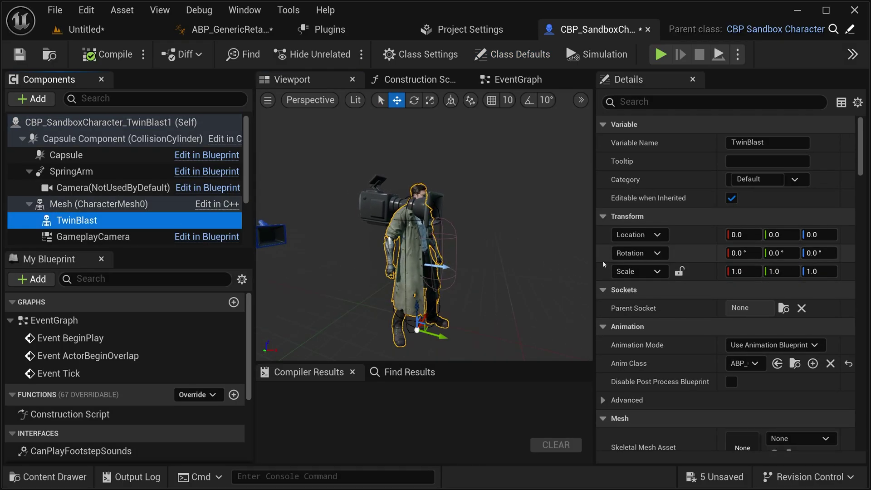
pyautogui.moveTo(594, 257); pyautogui.dragTo(538, 263)
pyautogui.scroll(-6, 628, 286)
pyautogui.click(800, 312)
pyautogui.click(800, 314)
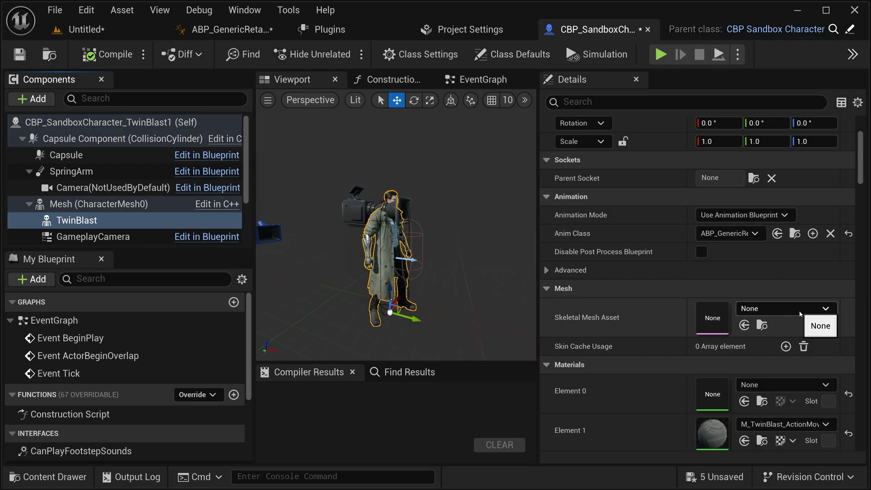
pyautogui.click(799, 310)
pyautogui.click(799, 310)
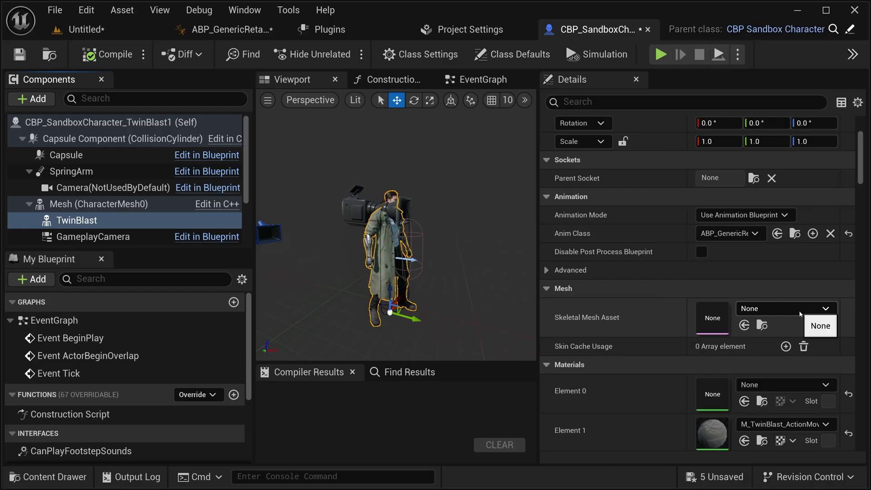
pyautogui.click(800, 311)
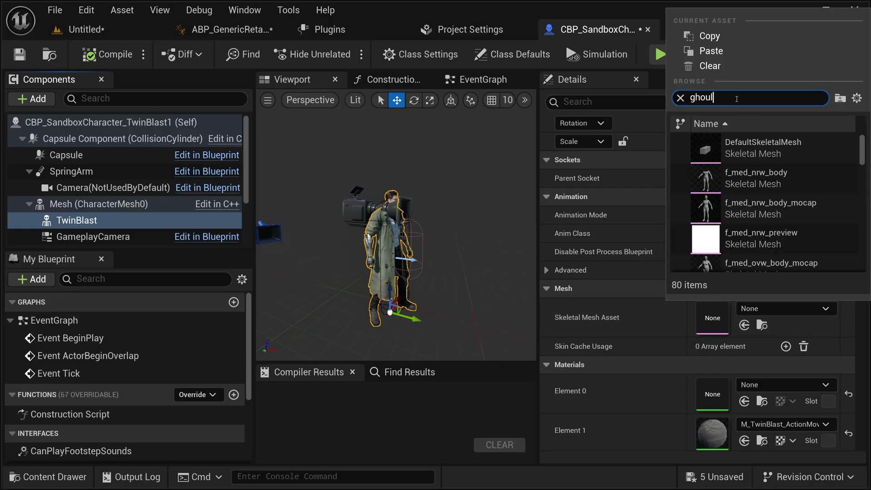
pyautogui.scroll(-2, 771, 204)
pyautogui.click(752, 227)
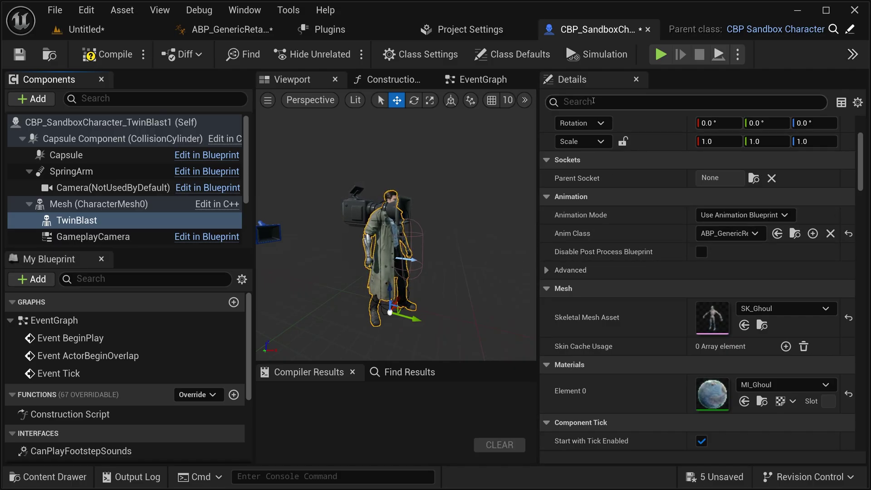
# Step: Set the TwinBlast component's tag to RTG_Ghoul and compile the blueprint
pyautogui.click(593, 101)
pyautogui.write('tag')
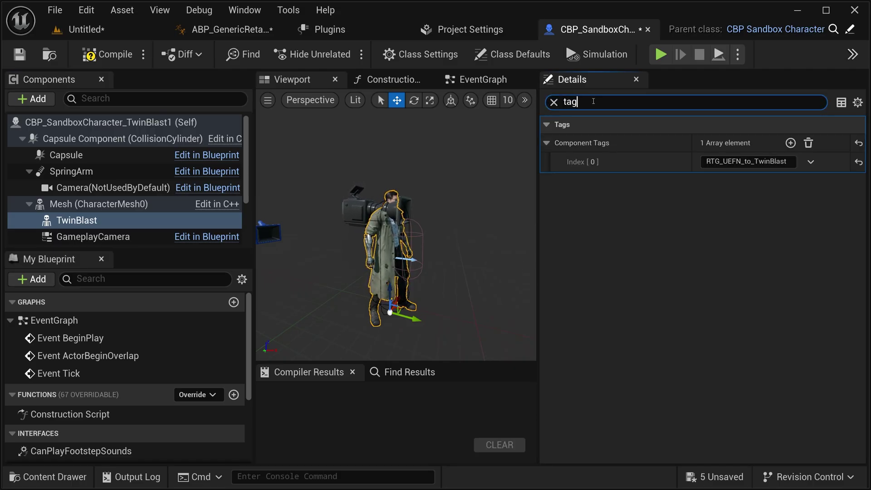
pyautogui.click(789, 162)
pyautogui.hotkey('ctrl', 'v')
pyautogui.press('BackSpace')
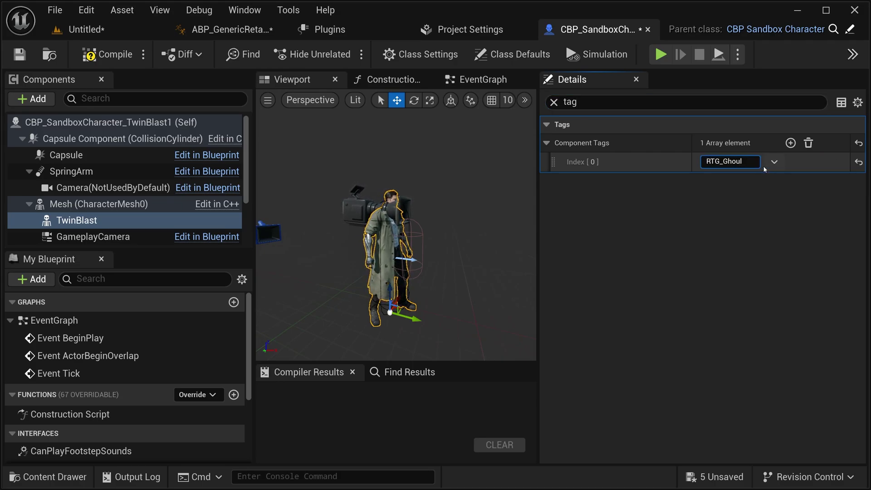
pyautogui.click(109, 54)
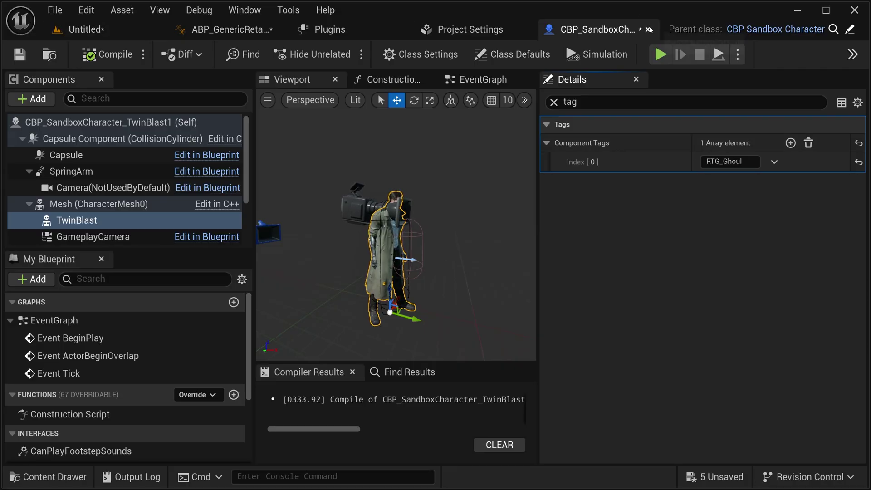
# Step: Rename the CBP_SandboxCharacter_TwinBlast1 blueprint in the RetargetedCharacters folder to CBP_Ghoul
pyautogui.click(649, 30)
pyautogui.click(86, 30)
pyautogui.hotkey('ctrl', 'space')
pyautogui.click(350, 291)
pyautogui.doubleClick(350, 291)
pyautogui.press('w')
pyautogui.moveTo(396, 227); pyautogui.dragTo(399, 204, button='right')
pyautogui.click(86, 29)
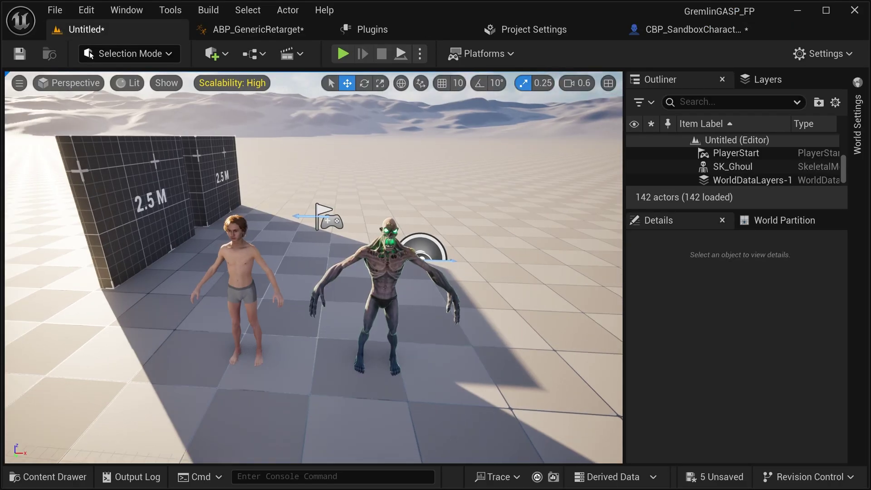
pyautogui.hotkey('ctrl', 'space')
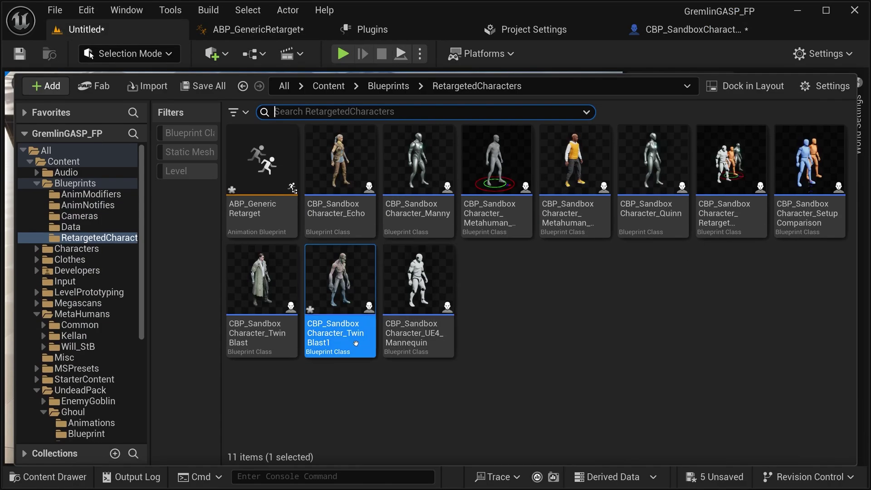
pyautogui.hotkey('ctrl', 'a')
pyautogui.press('BackSpace')
pyautogui.write('C')
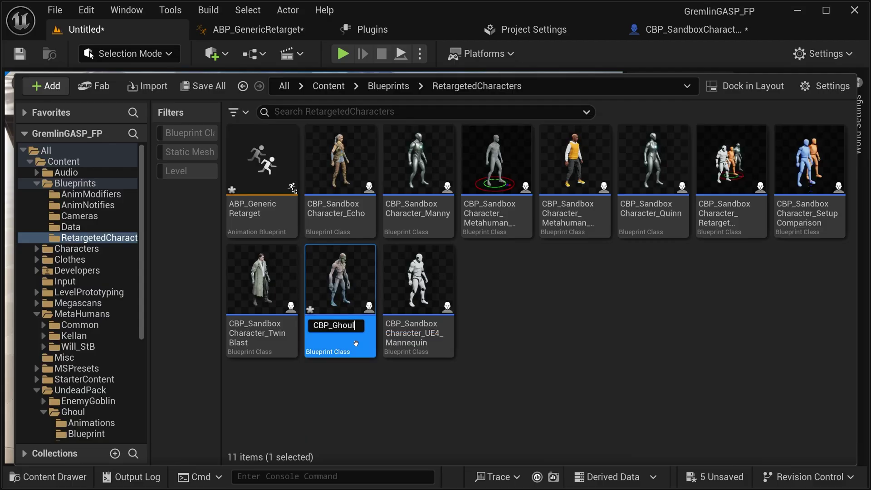
pyautogui.press('Return')
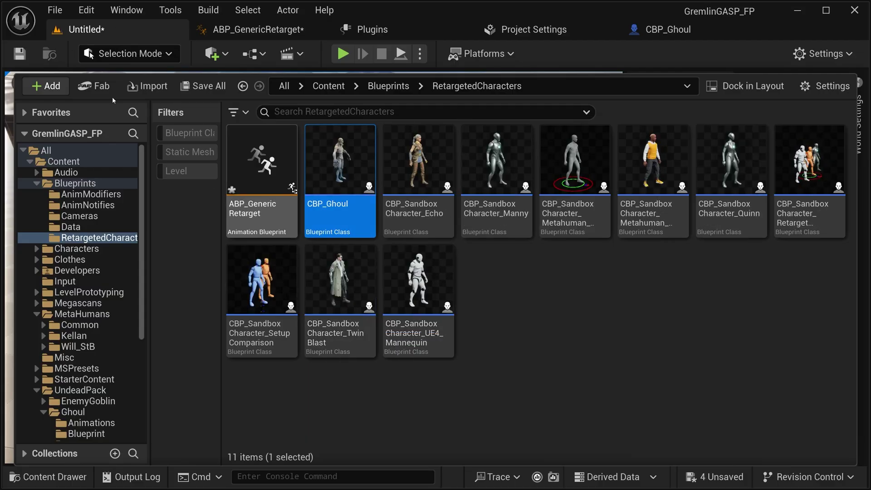
# Step: Set CBP_Ghoul as the Default Pawn Class in the level's world settings
pyautogui.hotkey('ctrl', 'space')
pyautogui.click(862, 126)
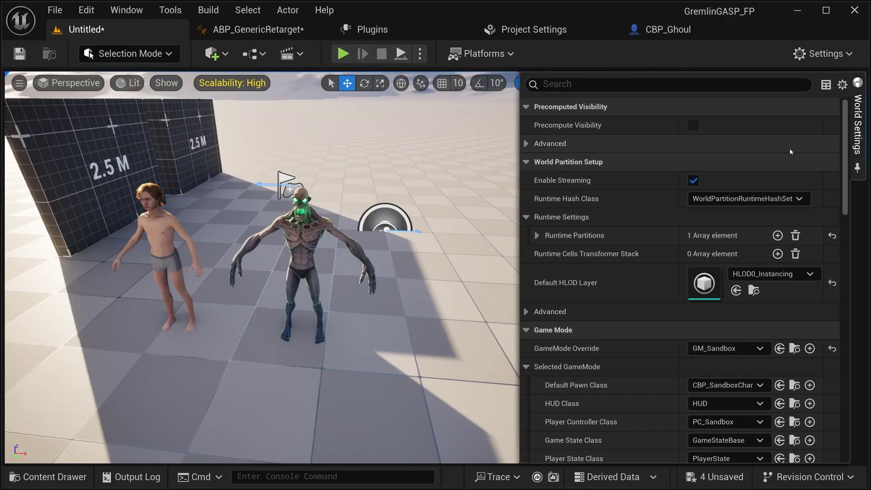
pyautogui.scroll(-3, 621, 324)
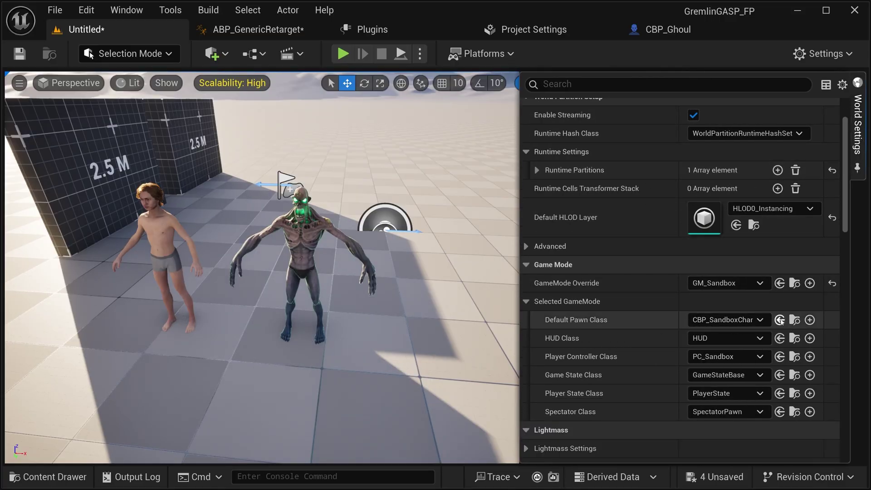
pyautogui.click(780, 320)
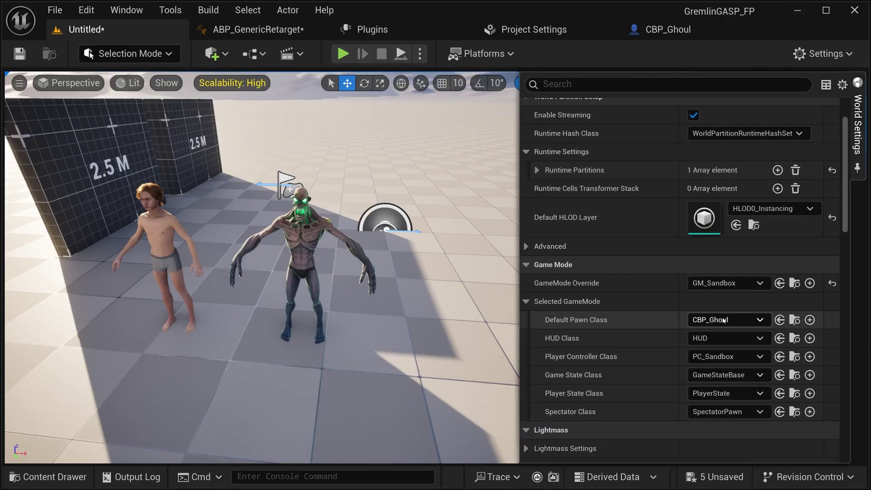
# Step: Play the level to check the Ghoul's first-person view, and end the play session
pyautogui.moveTo(387, 231); pyautogui.dragTo(315, 225, button='right')
pyautogui.hotkey('alt', 'p')
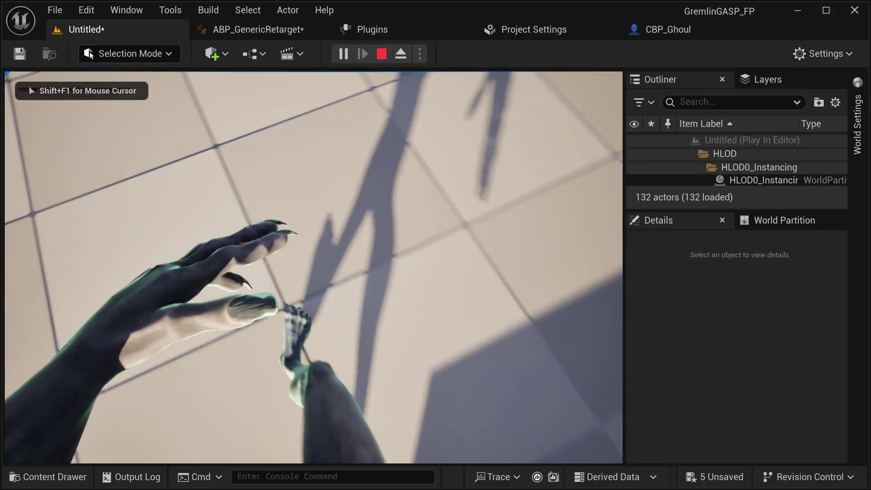
pyautogui.press('Escape')
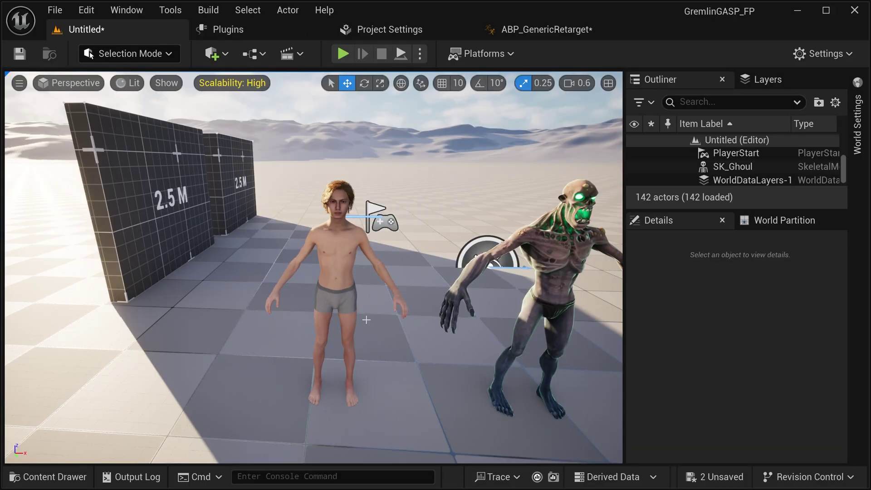
# Step: Open the Retarget Animations window for ABP_SandboxCharacter in the Blueprints folder and enlarge it
pyautogui.hotkey('ctrl', 'space')
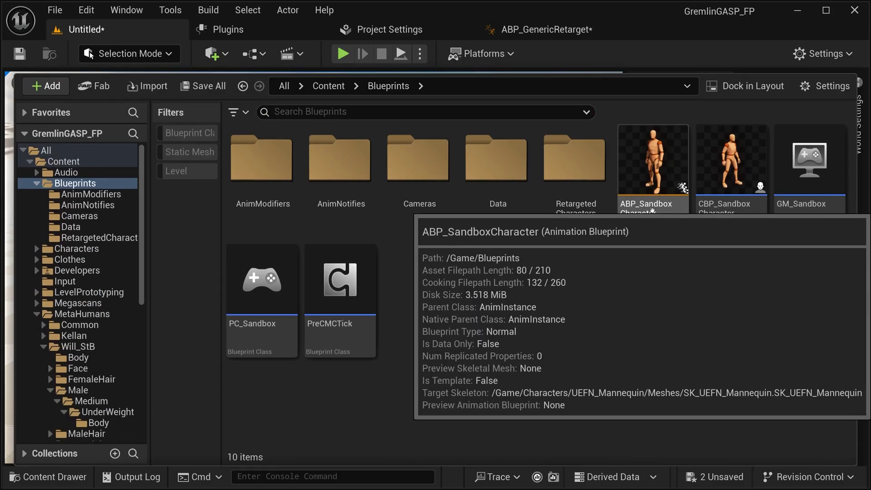
pyautogui.rightClick(636, 210)
pyautogui.click(721, 140)
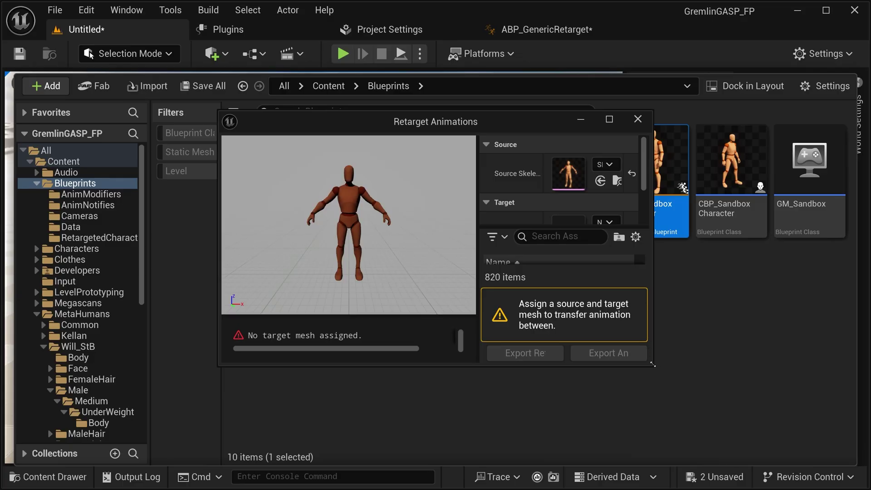
pyautogui.moveTo(652, 364); pyautogui.dragTo(830, 449)
pyautogui.moveTo(655, 133); pyautogui.dragTo(542, 125)
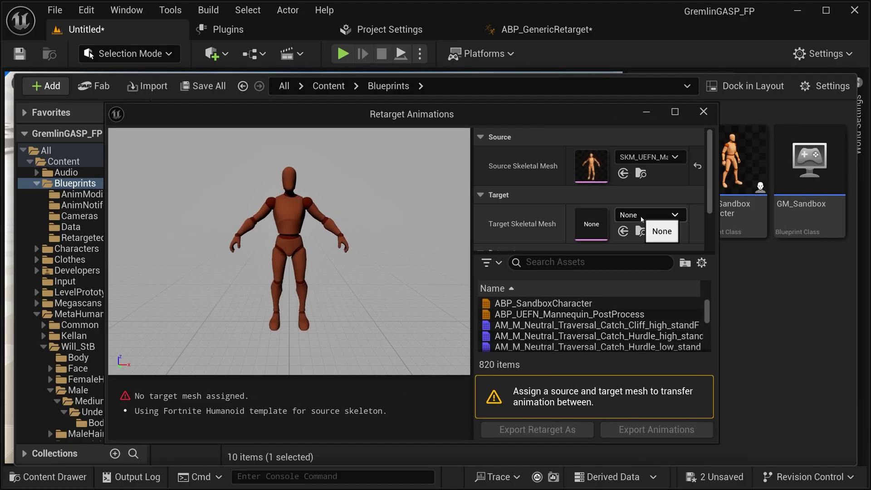
# Step: Set the target skeletal mesh to m_med_unw_body from the Will_StB MetaHuman
pyautogui.click(641, 216)
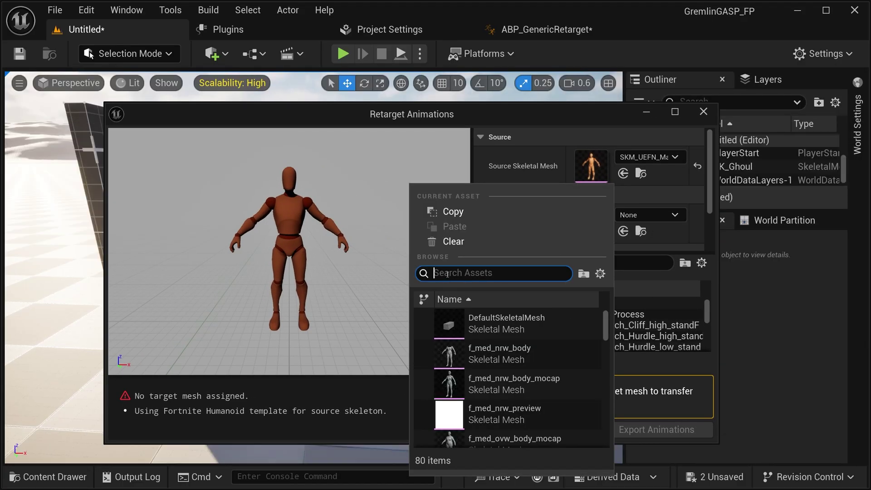
pyautogui.write('will')
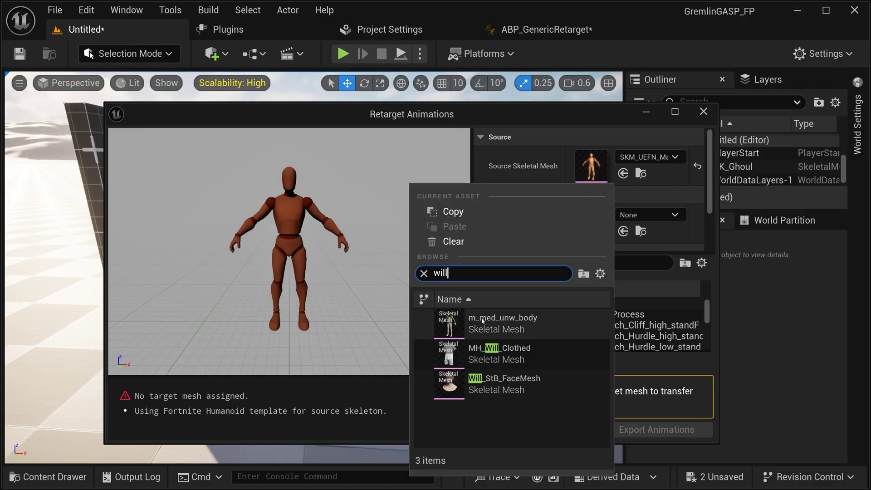
pyautogui.moveTo(534, 319)
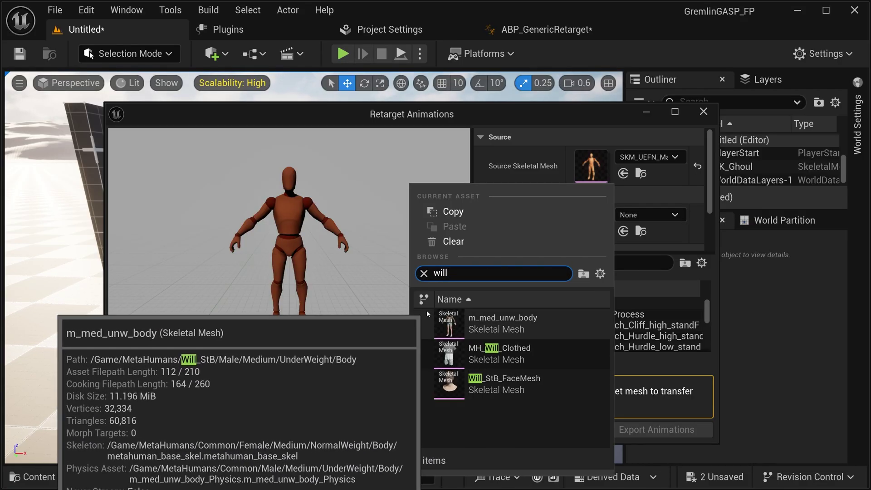
pyautogui.moveTo(455, 319)
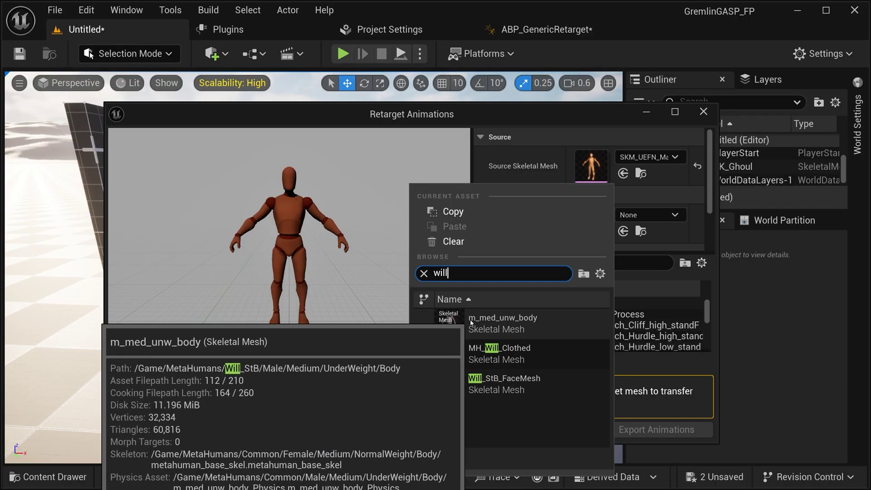
pyautogui.click(510, 326)
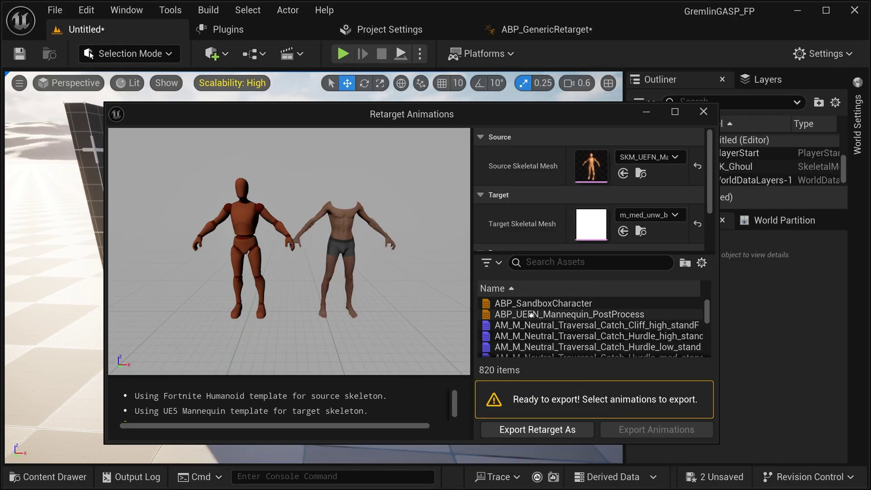
# Step: Export the retarget assets to the MetaHumans/Will_StB folder
pyautogui.click(536, 429)
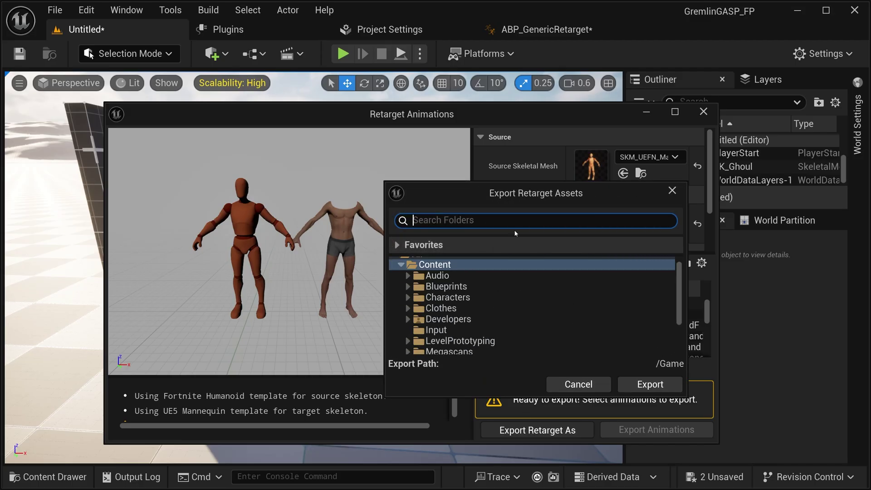
pyautogui.scroll(-3, 254, 231)
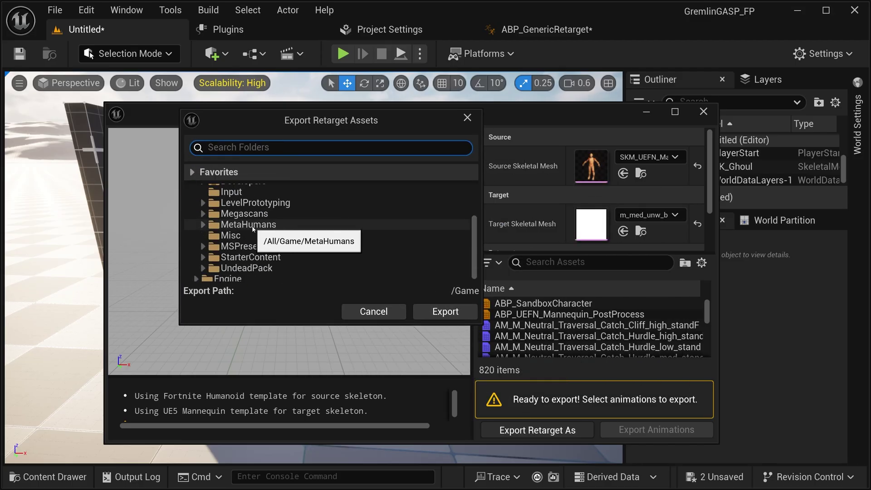
pyautogui.click(253, 224)
pyautogui.click(202, 225)
pyautogui.click(245, 257)
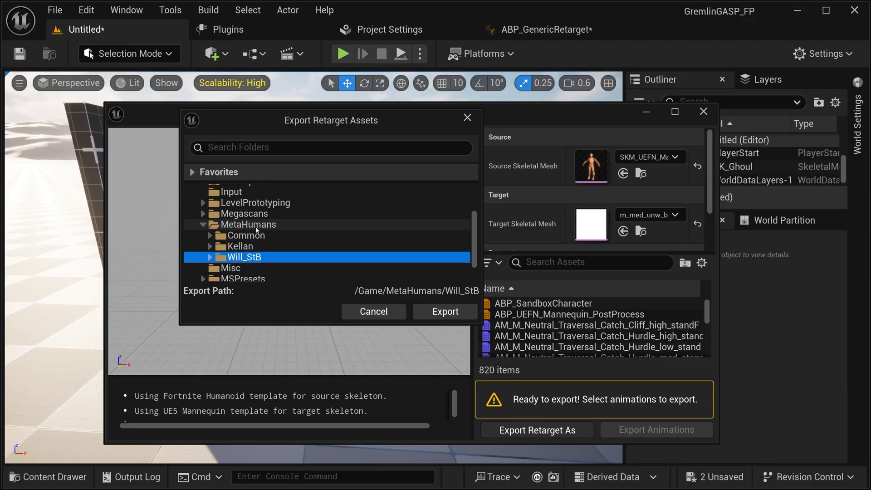
pyautogui.click(445, 311)
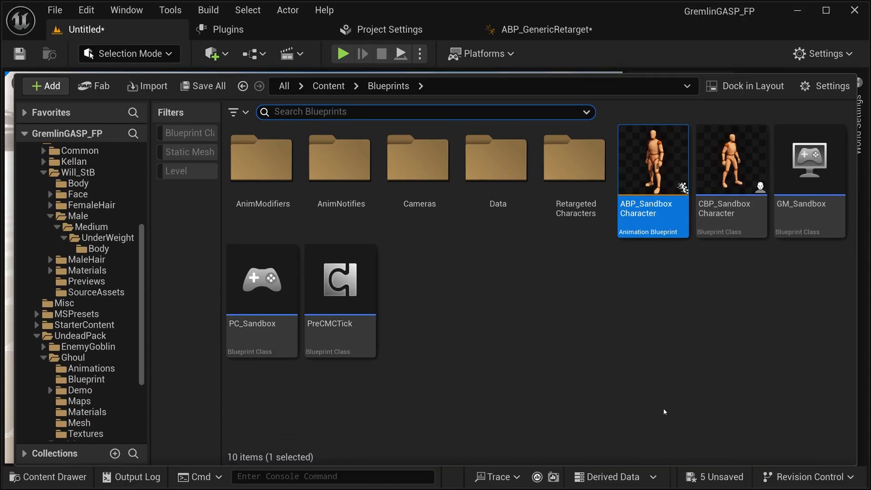
# Step: Save the project's unsaved assets, leaving out the untitled level
pyautogui.hotkey('ctrl', 's')
pyautogui.click(594, 334)
pyautogui.click(715, 476)
pyautogui.scroll(-1, 379, 248)
pyautogui.click(435, 314)
pyautogui.click(435, 314)
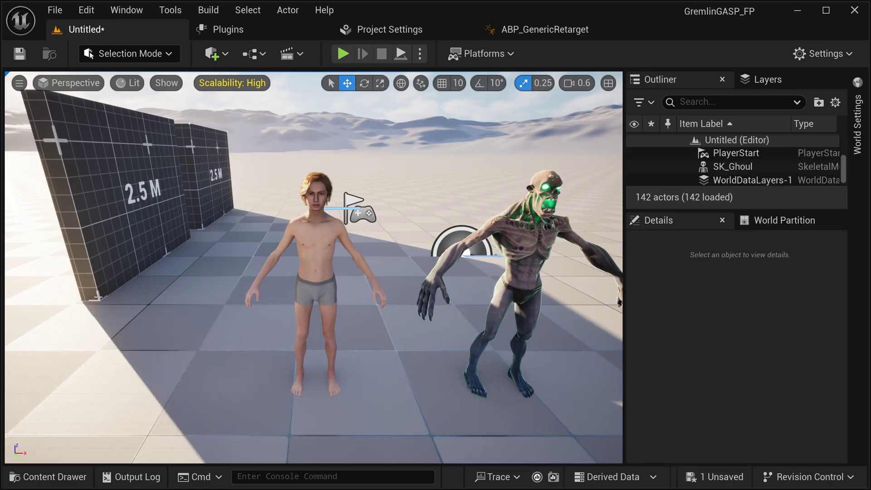
# Step: Rename the RTG_AutoGenerated retargeter in the MetaHumans/Will_StB folder as RTG_Metahuman
pyautogui.scroll(-3, 90, 317)
pyautogui.scroll(3, 91, 313)
pyautogui.click(82, 165)
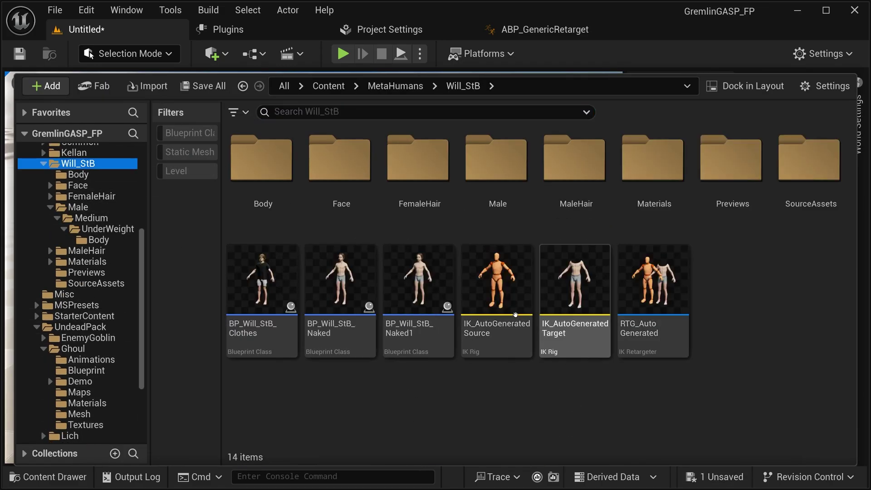
pyautogui.click(662, 344)
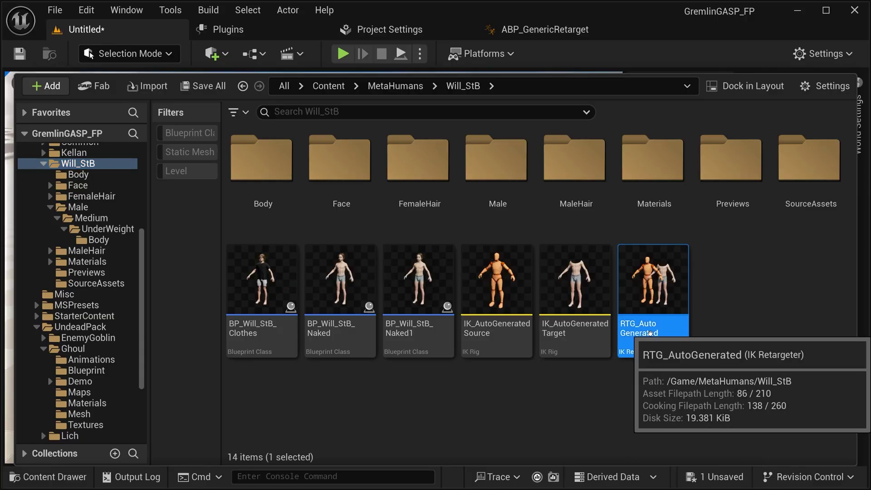
pyautogui.press('F2')
pyautogui.press('BackSpace')
pyautogui.write('RTG_Metahu')
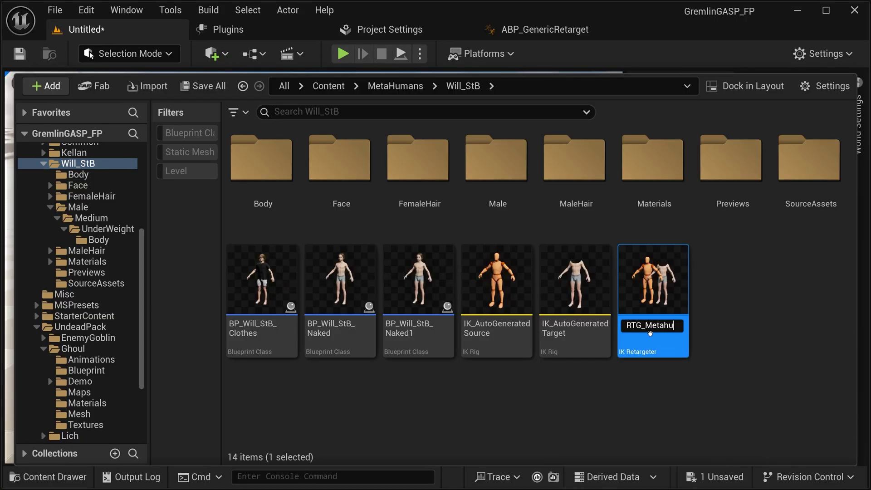
pyautogui.press('Return')
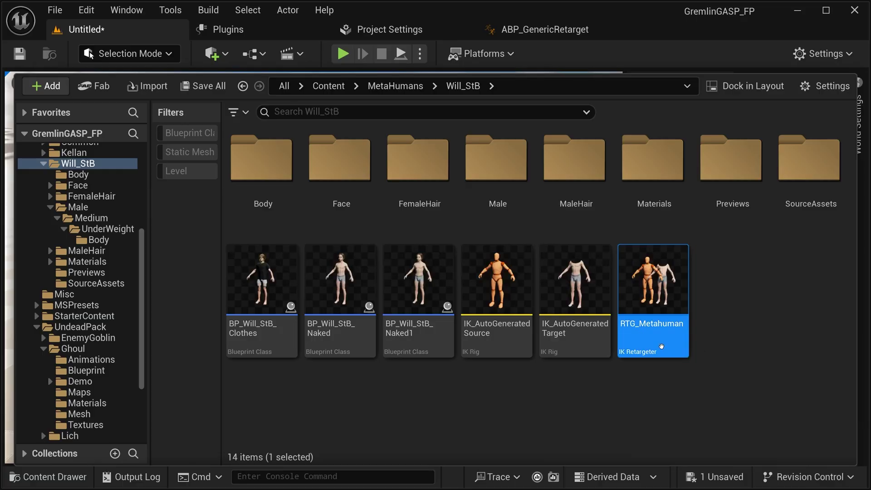
pyautogui.click(730, 349)
pyautogui.scroll(5, 77, 226)
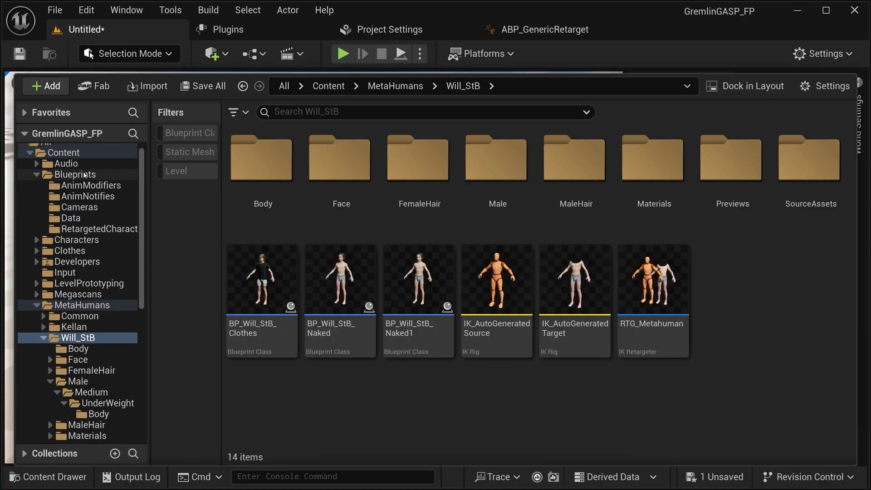
# Step: Open the ABP_GenericRetarget animation blueprint from the Blueprints/RetargetedCharacters folder
pyautogui.click(75, 174)
pyautogui.click(563, 190)
pyautogui.doubleClick(562, 190)
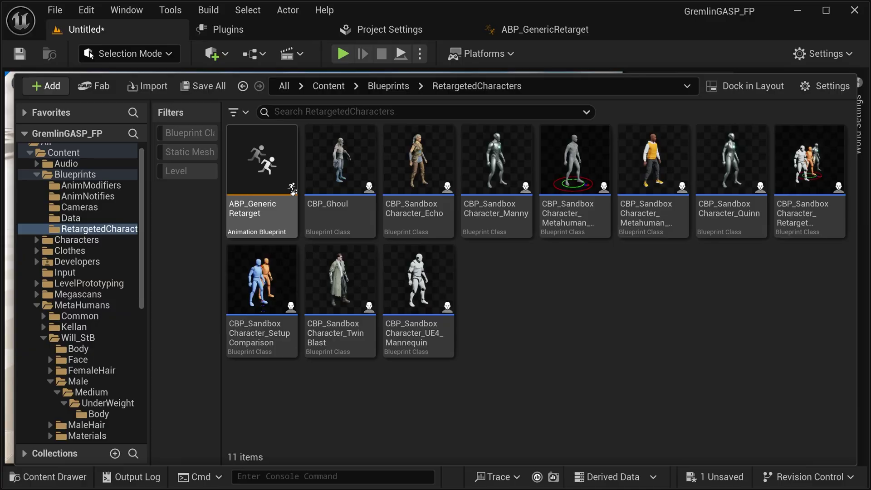
pyautogui.doubleClick(265, 218)
# Step: Add an IKRetargeter_Map entry named RTG_Metahuman that uses the new RTG_Metahuman retargeter, and compile the animation blueprint
pyautogui.scroll(-2, 68, 385)
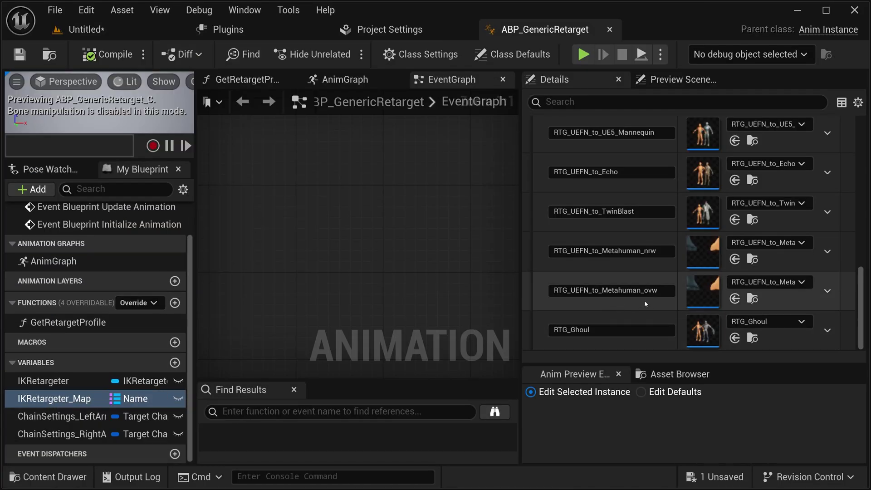
pyautogui.scroll(3, 644, 301)
pyautogui.scroll(-3, 744, 187)
pyautogui.click(599, 328)
pyautogui.write('RTG_Metahuman')
pyautogui.click(746, 321)
pyautogui.write('RTG_Metahuman')
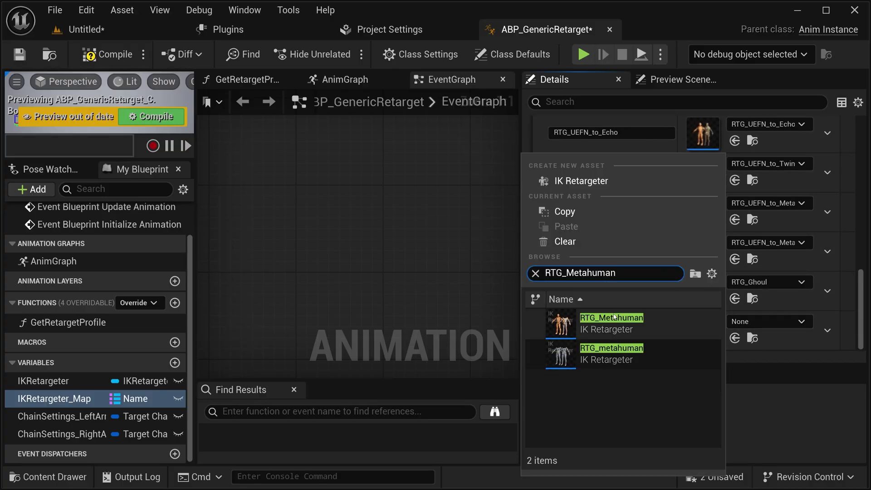
pyautogui.click(634, 323)
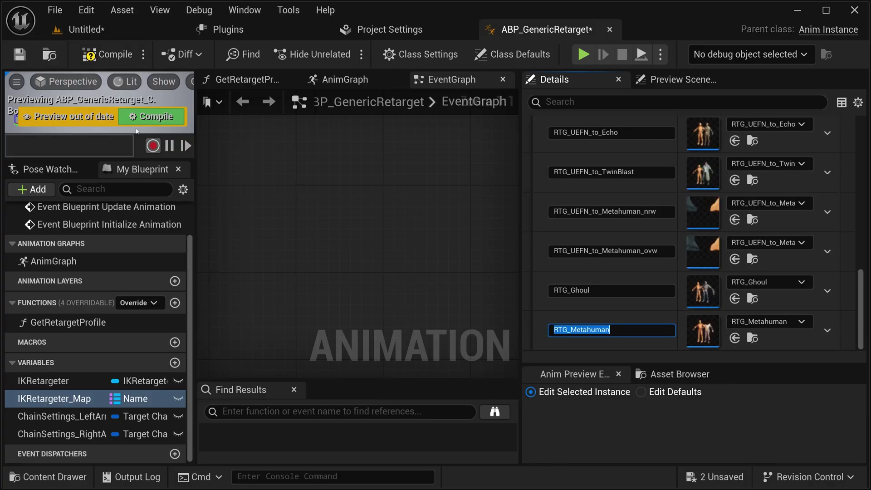
pyautogui.click(105, 54)
# Step: Duplicate CBP_SandboxCharacter_Metahuman_Kellan in the RetargetedCharacters folder as CBP_Metahuman and open the copy
pyautogui.click(87, 29)
pyautogui.hotkey('ctrl', 'space')
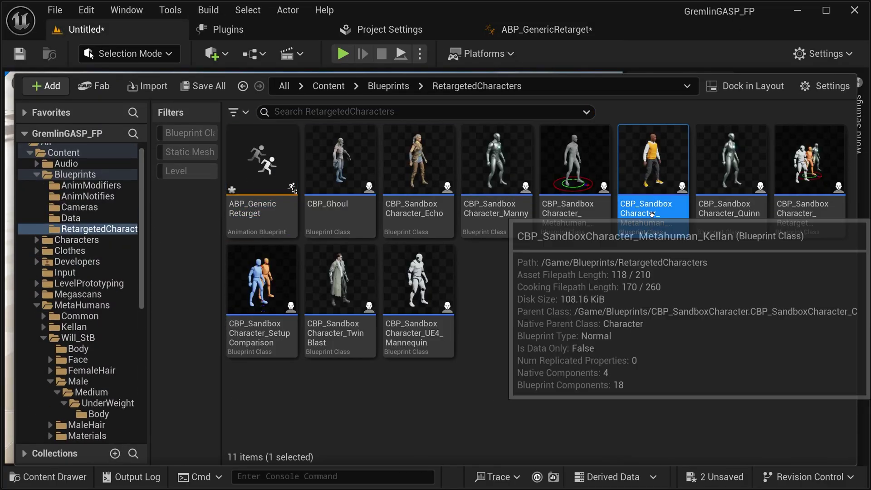
pyautogui.hotkey('ctrl', 'd')
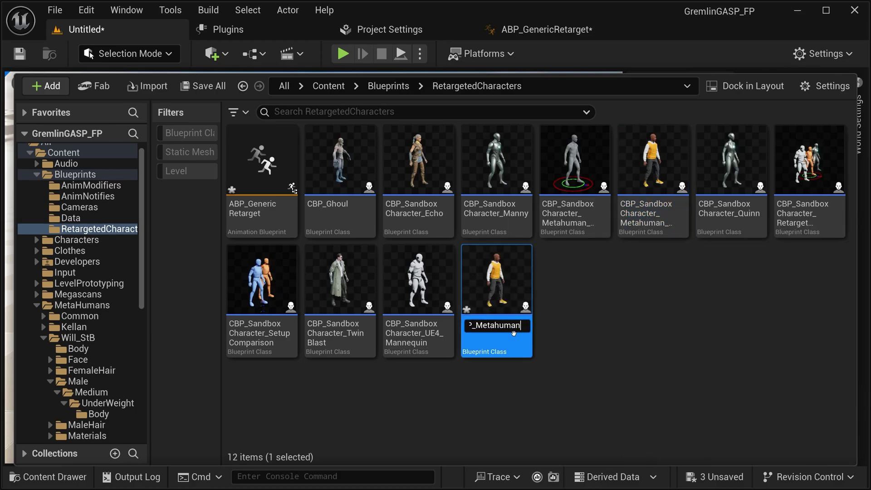
pyautogui.press('Return')
pyautogui.doubleClick(420, 229)
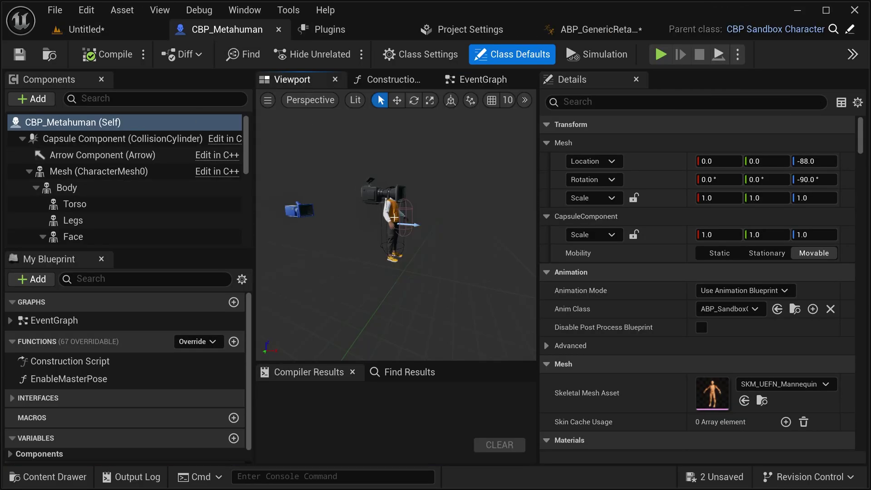
pyautogui.scroll(5, 394, 217)
pyautogui.moveTo(395, 217); pyautogui.dragTo(372, 213, button='right')
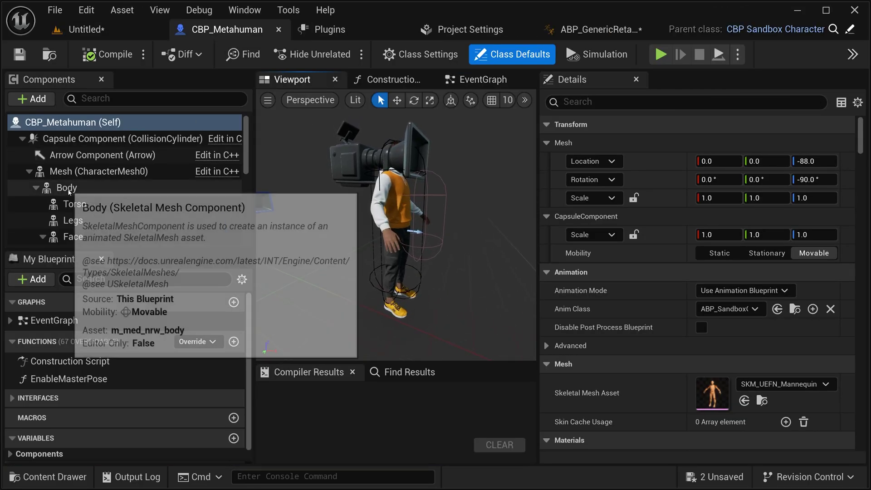
# Step: Set the Body component's component tag to RTG_Metahuman in CBP_Metahuman
pyautogui.click(67, 188)
pyautogui.click(613, 103)
pyautogui.write('tag')
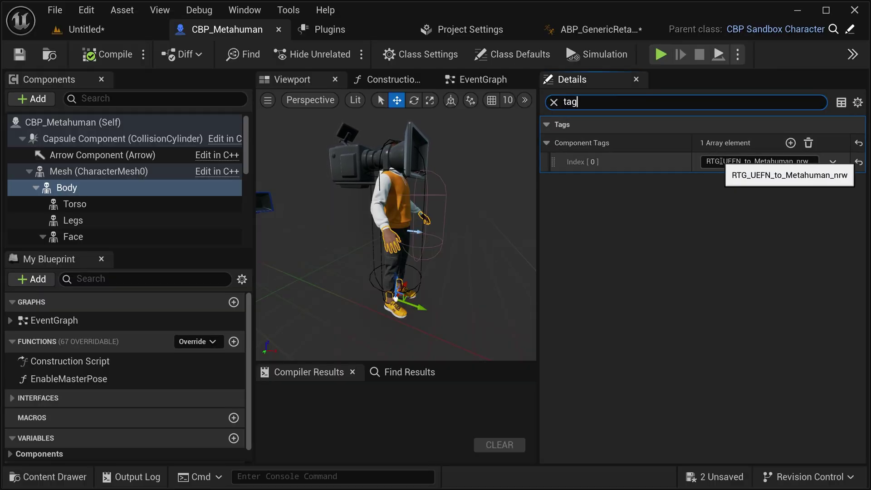
pyautogui.click(706, 161)
pyautogui.hotkey('ctrl', 'a')
pyautogui.hotkey('ctrl', 'v')
pyautogui.hotkey('ctrl', 'a')
pyautogui.write('R')
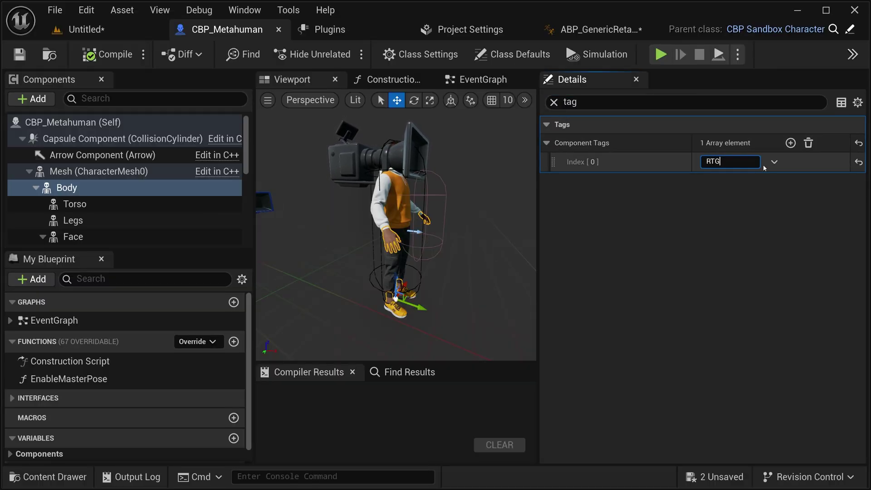
pyautogui.write('TG_Metahuman')
pyautogui.press('Return')
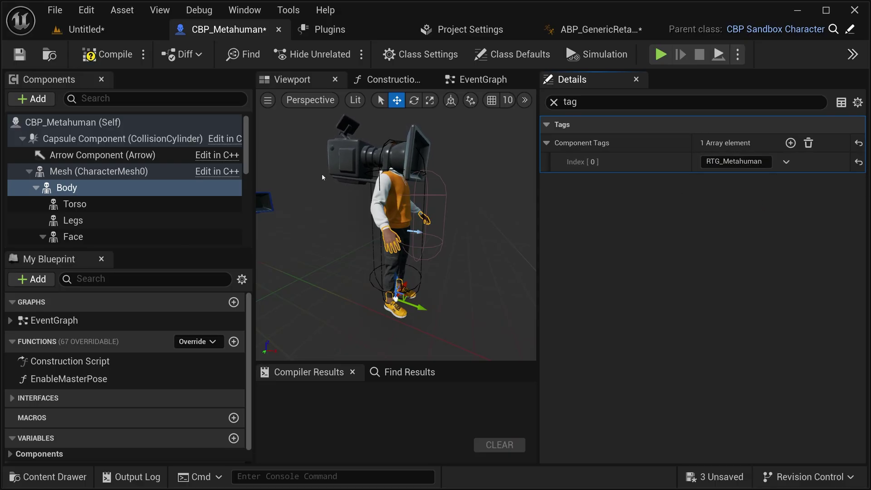
# Step: Open the BP_Will_StB_Naked blueprint from the MetaHumans/Will_StB folder and show its viewport
pyautogui.click(87, 29)
pyautogui.hotkey('ctrl', 'space')
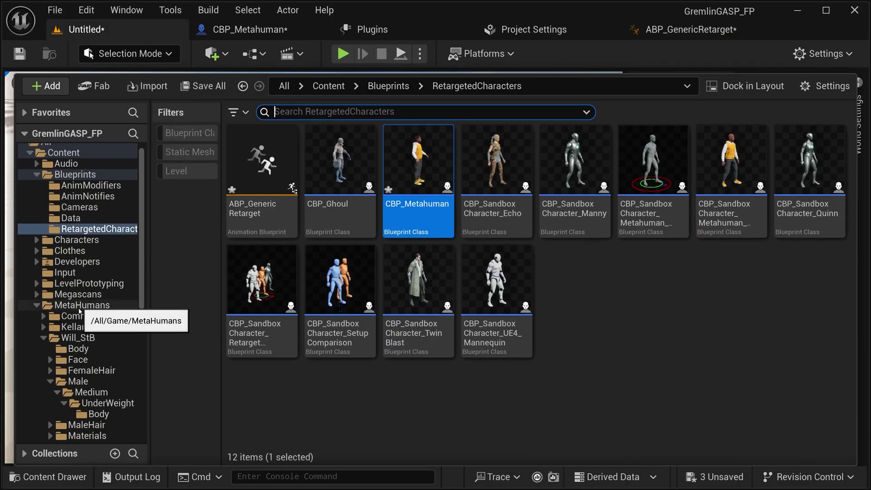
pyautogui.click(81, 339)
pyautogui.click(345, 340)
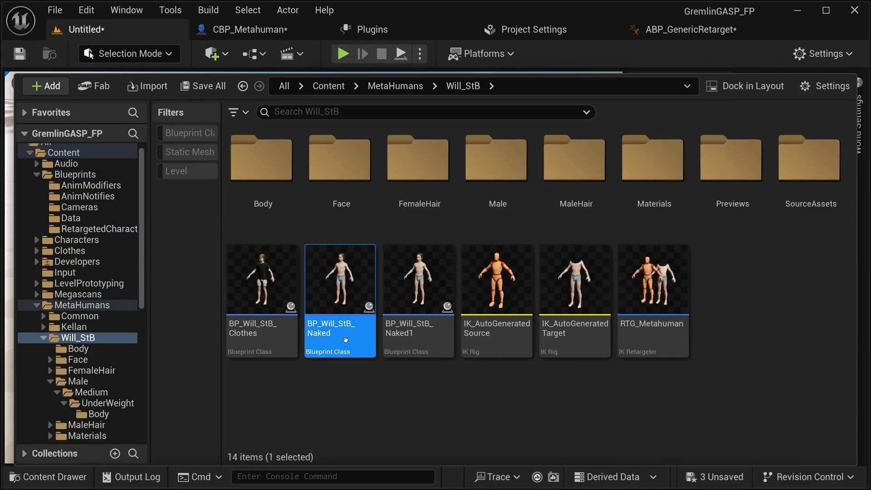
pyautogui.doubleClick(346, 341)
pyautogui.click(293, 80)
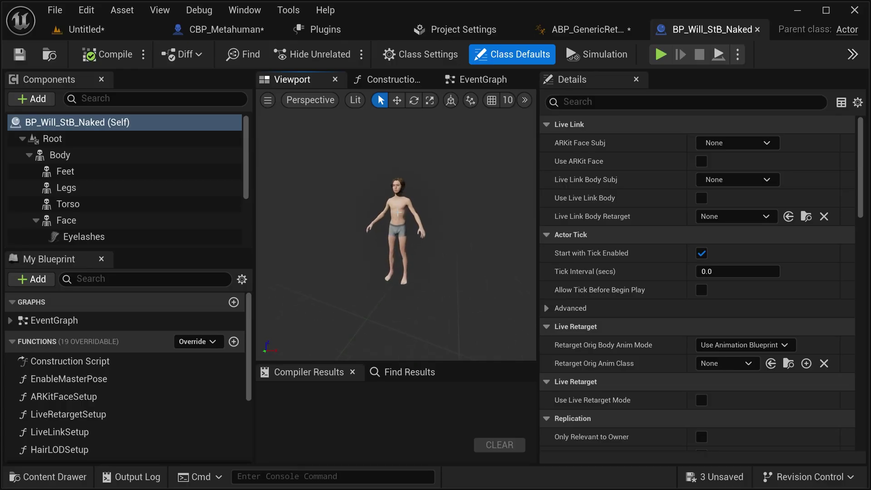
# Step: Locate the m_med_unw_body mesh used by BP_Will_StB_Naked and assign it to the Body component of CBP_Metahuman
pyautogui.click(122, 159)
pyautogui.scroll(-2, 528, 319)
pyautogui.scroll(-3, 565, 377)
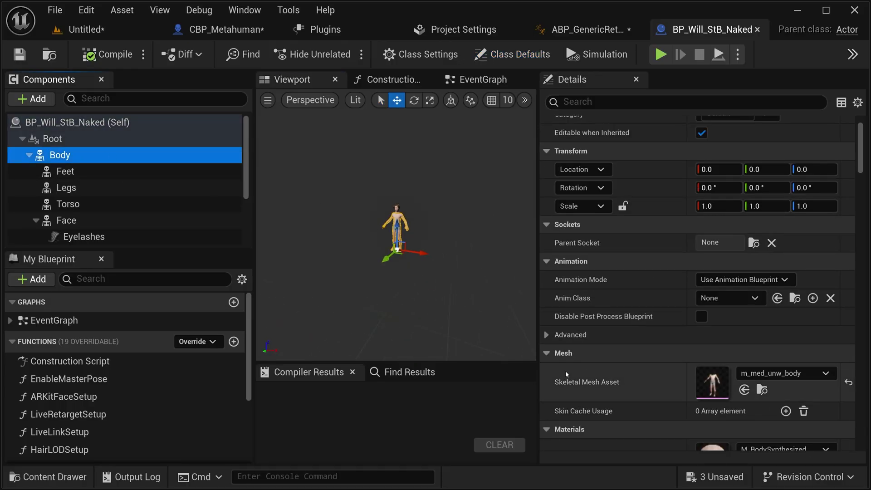
pyautogui.click(759, 391)
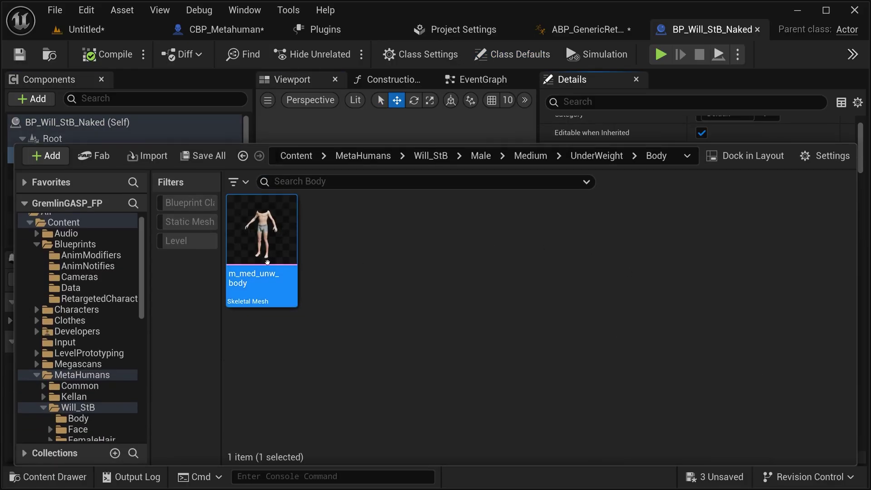
pyautogui.click(204, 29)
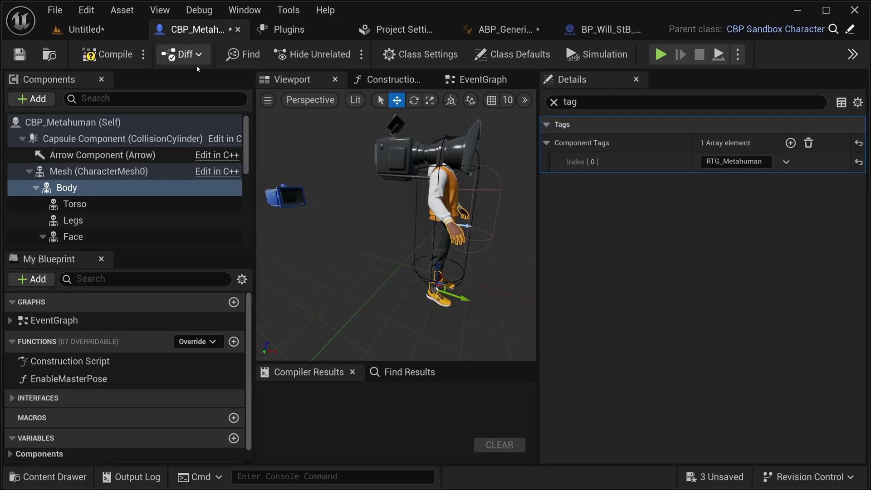
pyautogui.moveTo(447, 235); pyautogui.dragTo(485, 230, button='right')
pyautogui.click(71, 192)
pyautogui.click(553, 102)
pyautogui.scroll(-3, 548, 340)
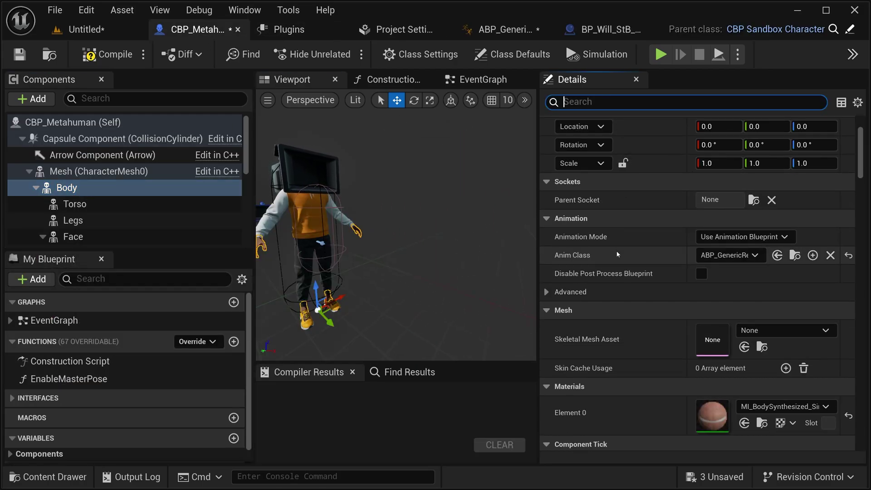
pyautogui.click(744, 346)
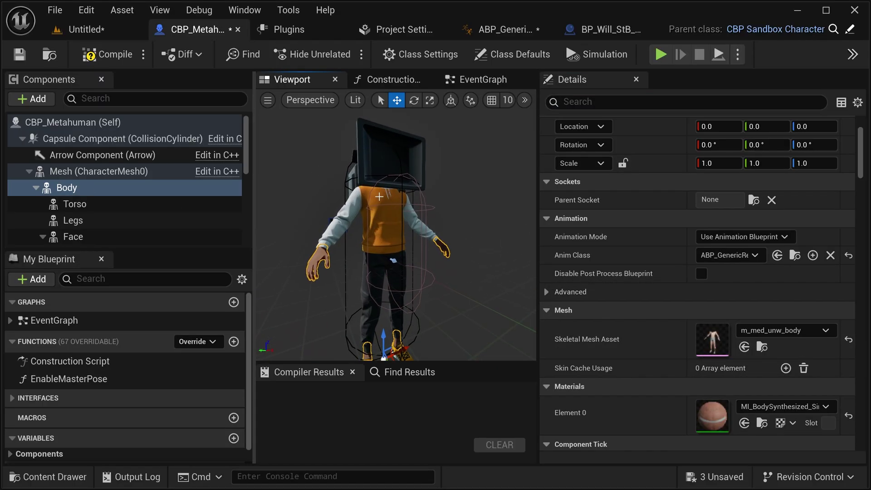
# Step: Delete the Torso, Legs and Feet components from CBP_Metahuman
pyautogui.click(99, 207)
pyautogui.keyDown('ctrl'); pyautogui.click(100, 221); pyautogui.keyUp('ctrl')
pyautogui.scroll(-3, 120, 220)
pyautogui.keyDown('ctrl'); pyautogui.click(87, 220); pyautogui.keyUp('ctrl')
pyautogui.moveTo(385, 227); pyautogui.dragTo(376, 247, button='right')
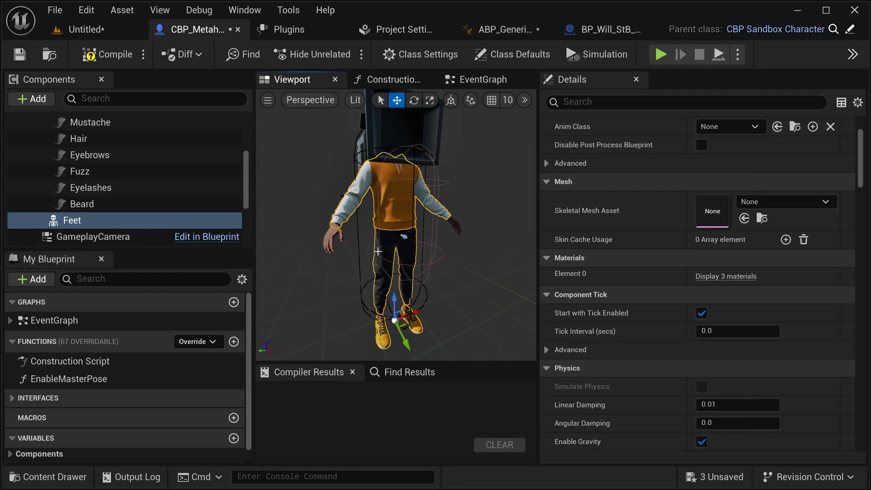
pyautogui.press('Delete')
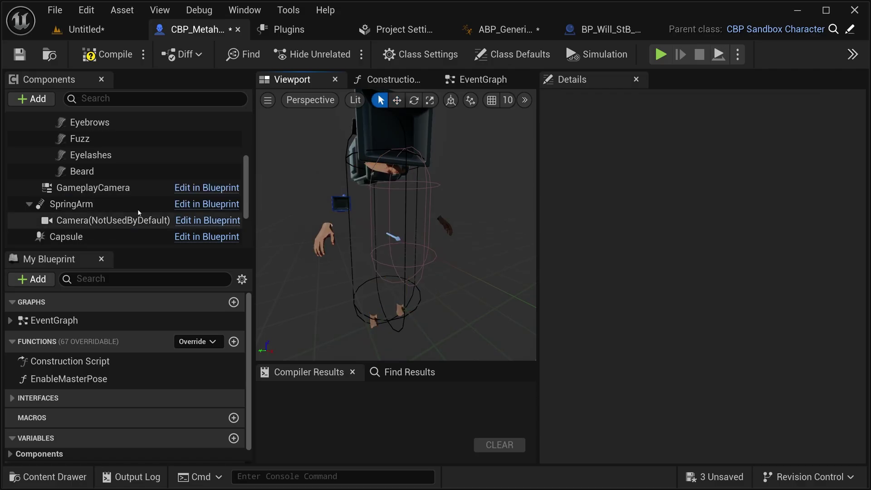
# Step: Locate the face mesh used by BP_Will_StB_Naked and assign Will_StB_FaceMesh to the Face component of CBP_Metahuman
pyautogui.scroll(3, 121, 192)
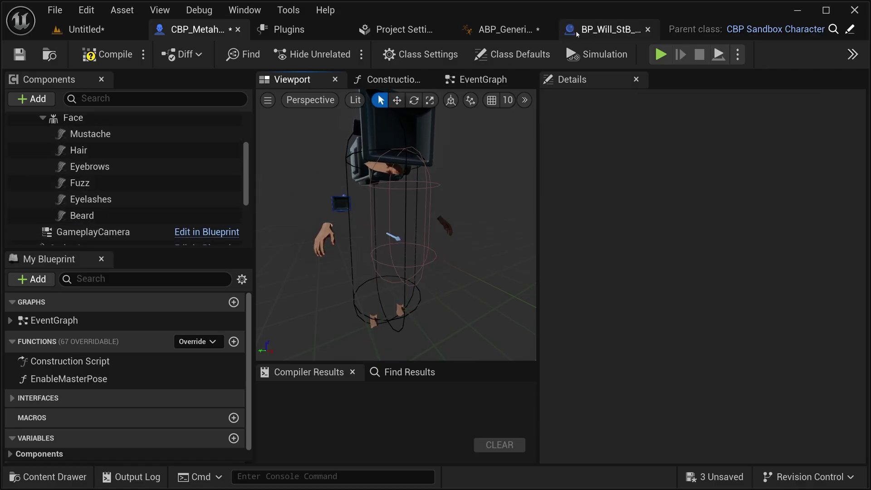
pyautogui.scroll(3, 82, 181)
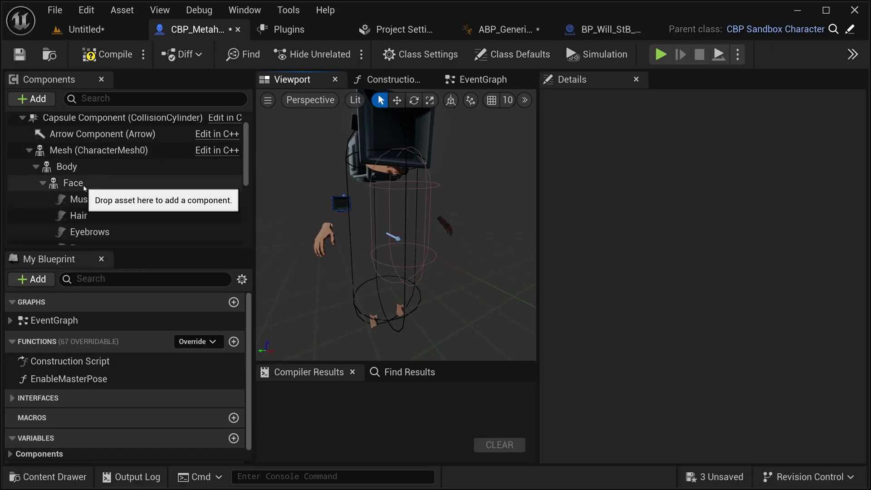
pyautogui.click(85, 188)
pyautogui.click(618, 32)
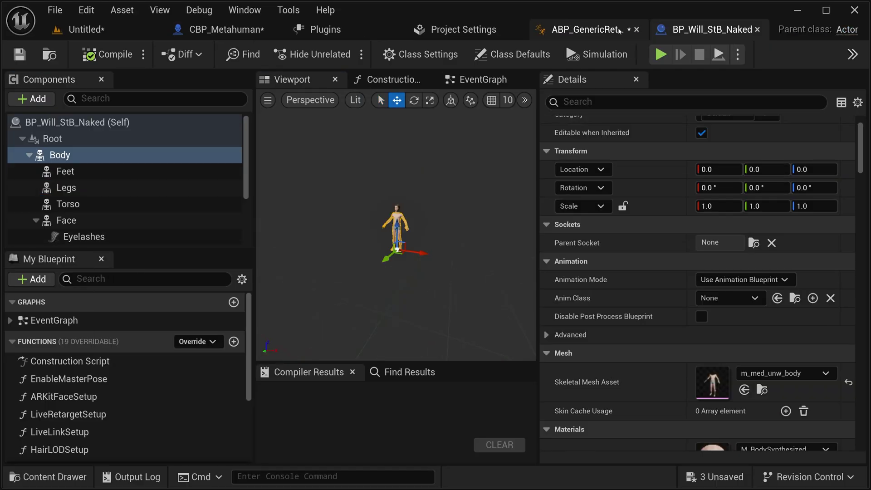
pyautogui.click(72, 220)
pyautogui.scroll(-4, 716, 196)
pyautogui.click(762, 304)
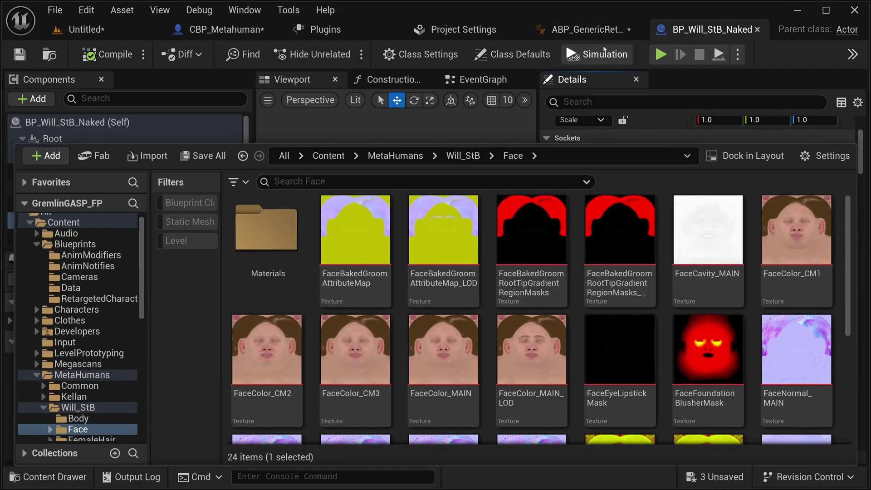
pyautogui.click(587, 30)
pyautogui.hotkey('ctrl', 'Tab')
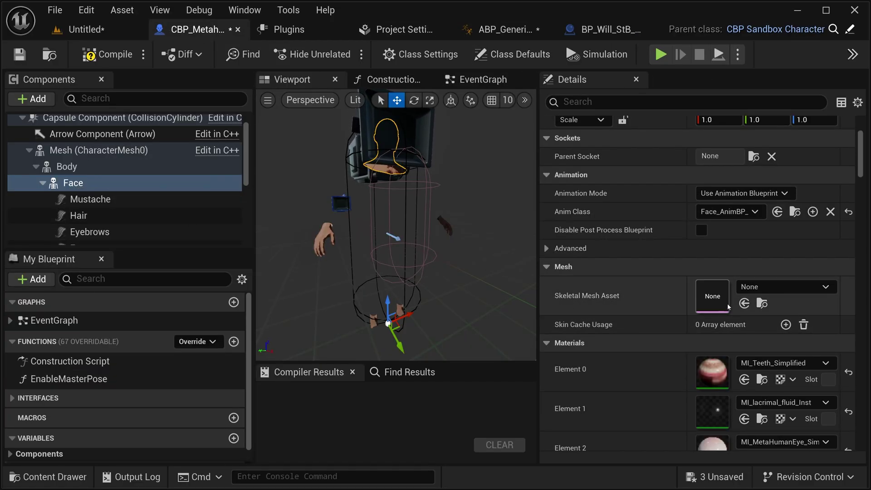
pyautogui.click(744, 303)
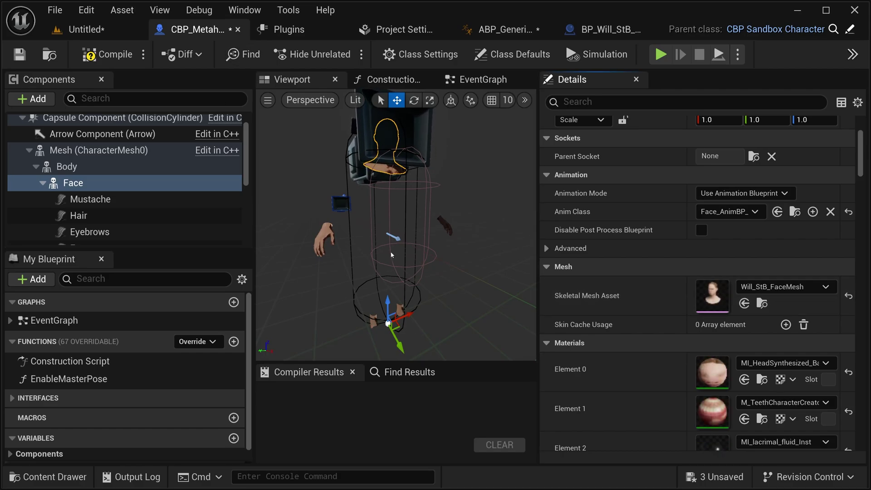
# Step: Delete all the groom components, from Mustache to Beard, under the Face component of CBP_Metahuman
pyautogui.click(122, 200)
pyautogui.scroll(-3, 113, 209)
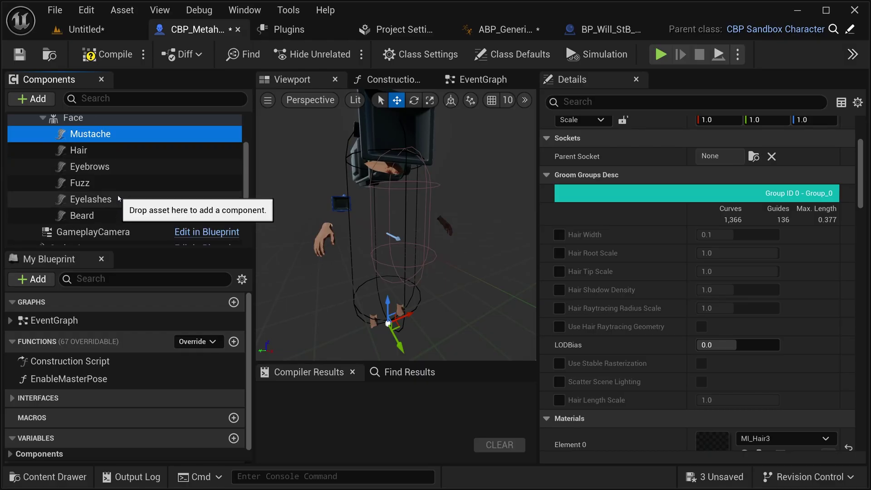
pyautogui.keyDown('shift'); pyautogui.click(97, 217); pyautogui.keyUp('shift')
pyautogui.press('Delete')
# Step: Copy the groom components from BP_Will_StB_Naked into CBP_Metahuman and parent them to the Face component
pyautogui.click(630, 31)
pyautogui.scroll(-3, 110, 207)
pyautogui.click(86, 152)
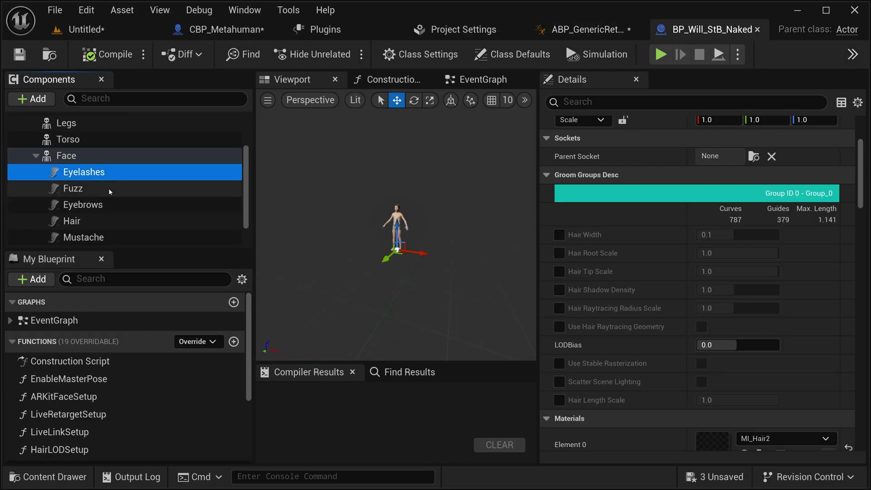
pyautogui.keyDown('shift'); pyautogui.click(86, 221); pyautogui.keyUp('shift')
pyautogui.moveTo(88, 225); pyautogui.dragTo(98, 169)
pyautogui.rightClick(97, 168)
pyautogui.click(142, 276)
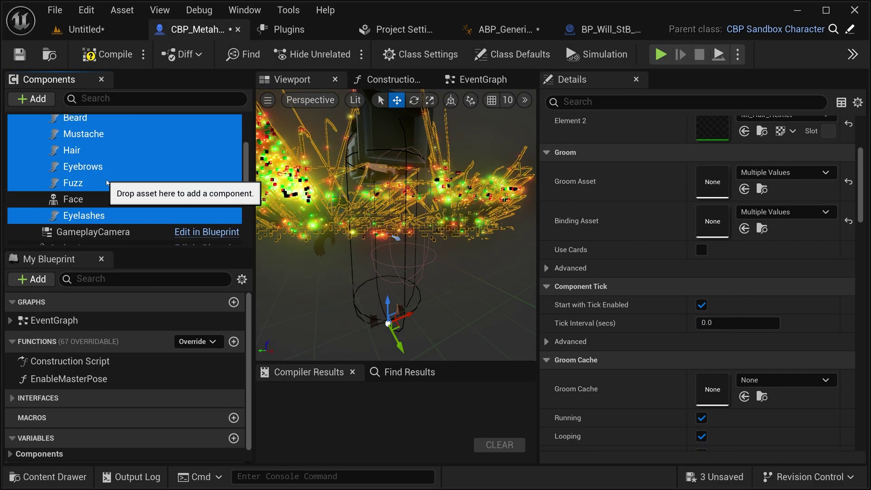
pyautogui.scroll(-1, 82, 163)
pyautogui.moveTo(80, 139); pyautogui.dragTo(72, 222)
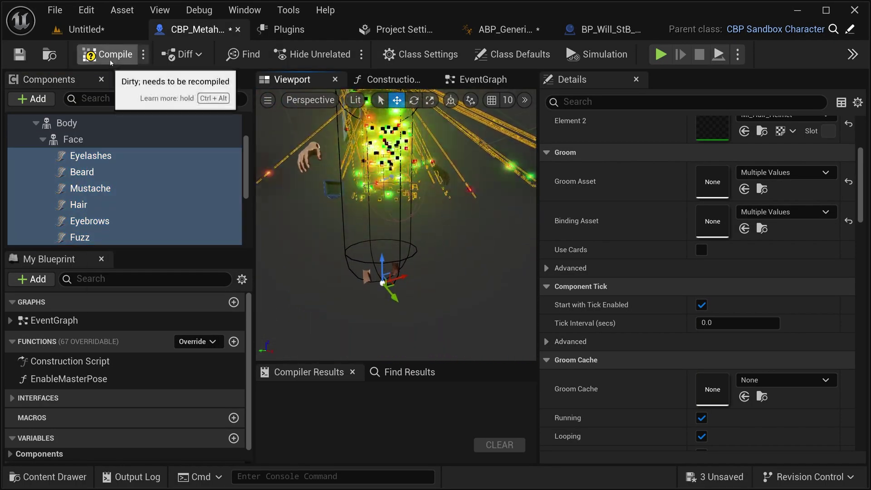
# Step: Compile and close CBP_Metahuman, and reopen it from the Blueprints/RetargetedCharacters folder
pyautogui.click(111, 57)
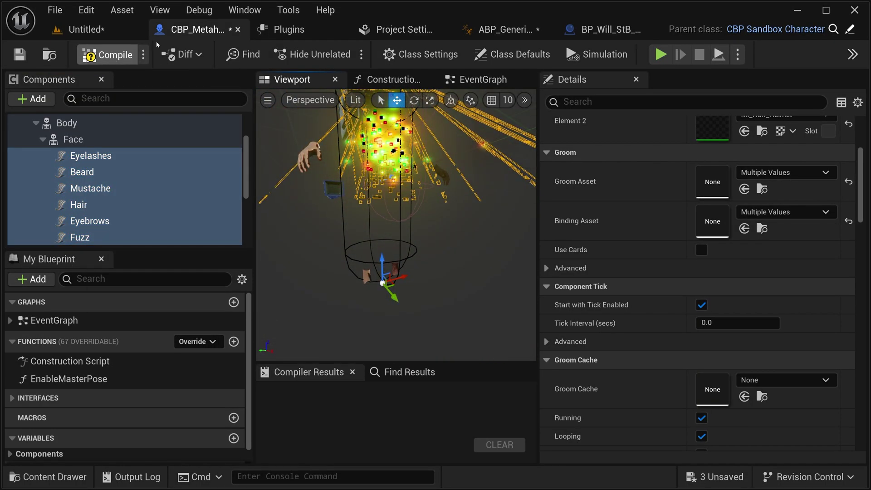
pyautogui.click(238, 30)
pyautogui.hotkey('ctrl', 'space')
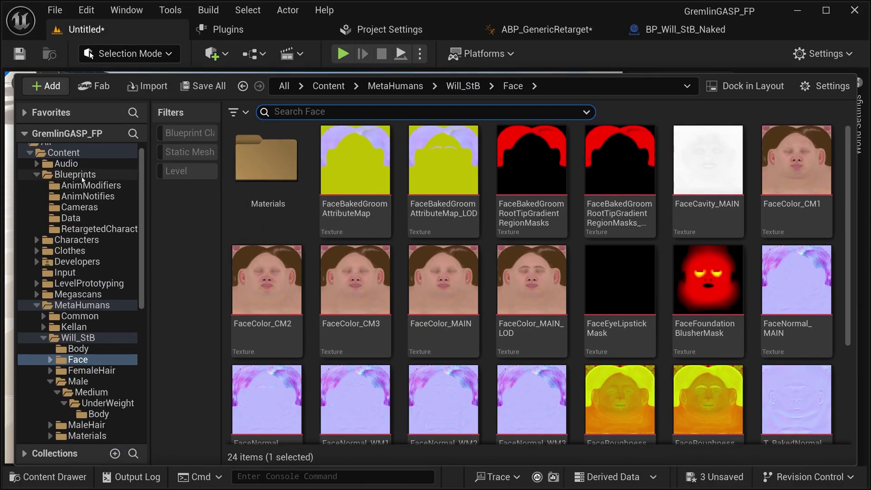
pyautogui.click(75, 174)
pyautogui.click(571, 195)
pyautogui.doubleClick(570, 195)
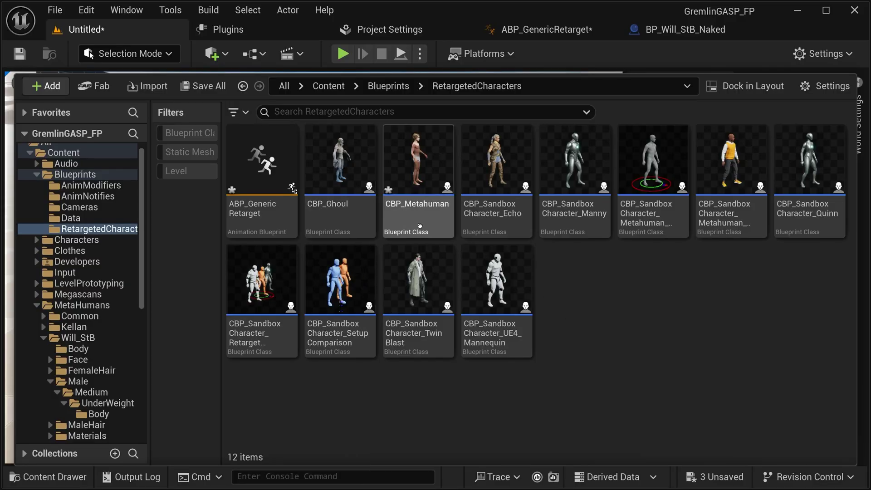
pyautogui.doubleClick(418, 191)
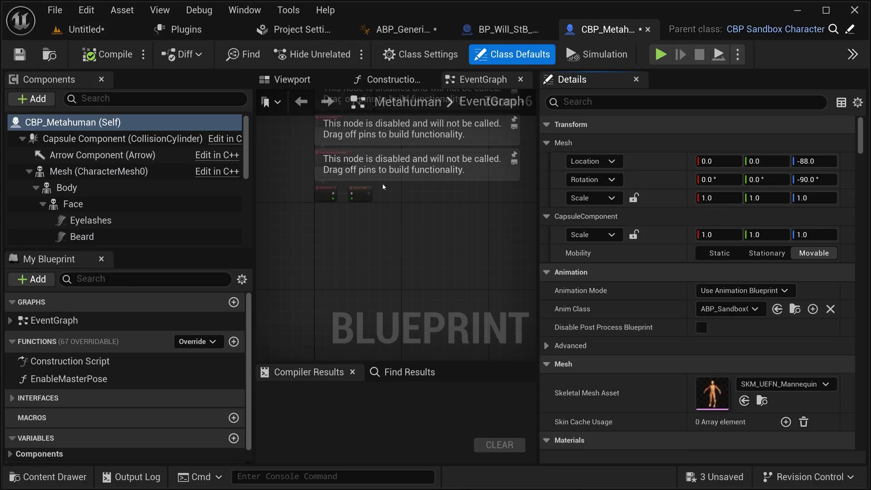
# Step: Locate the body material used by BP_Will_StB_Naked and assign M_BodySynthesized to material Element 0 of the Body component in CBP_Metahuman
pyautogui.moveTo(352, 192); pyautogui.dragTo(342, 191, button='right')
pyautogui.click(67, 187)
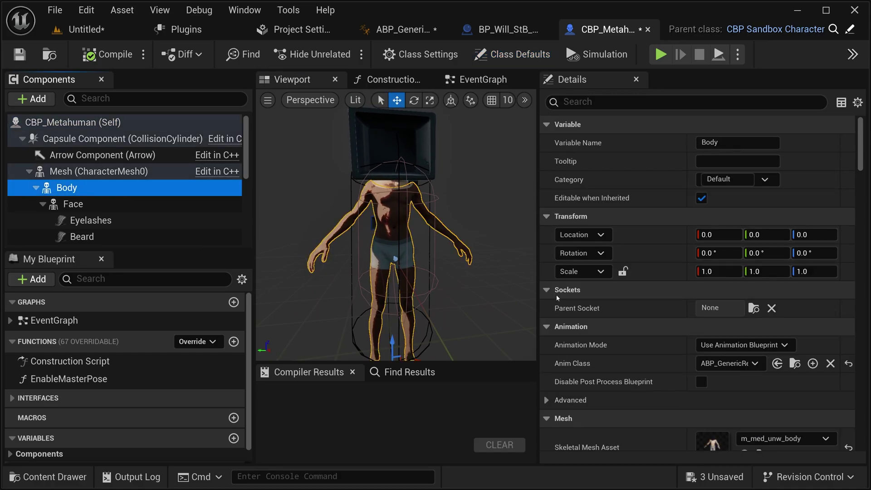
pyautogui.scroll(-5, 704, 384)
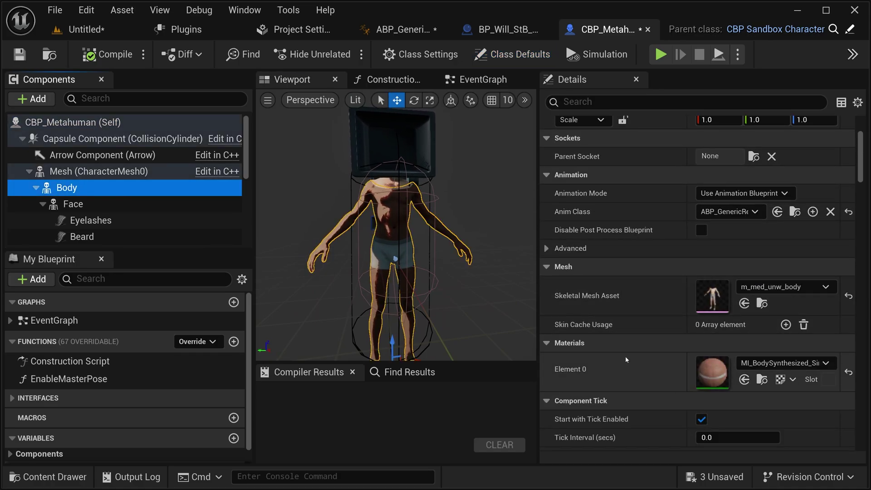
pyautogui.click(503, 29)
pyautogui.scroll(3, 73, 159)
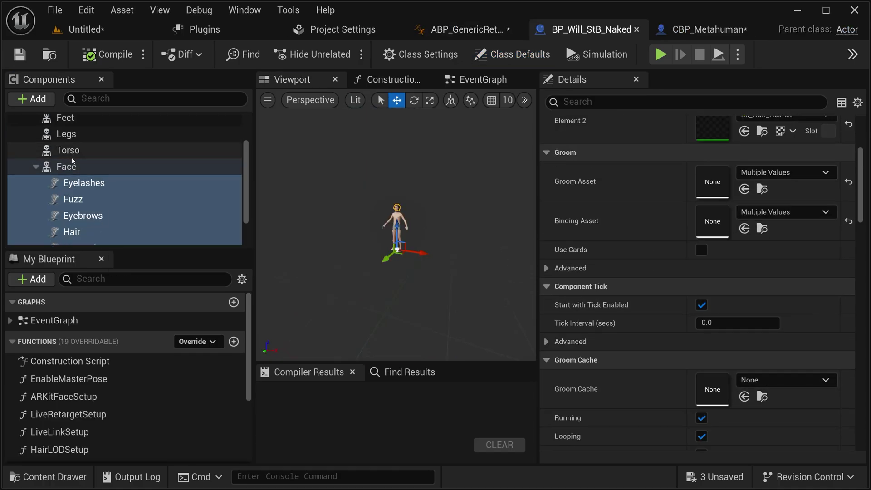
pyautogui.scroll(1, 73, 161)
pyautogui.click(132, 145)
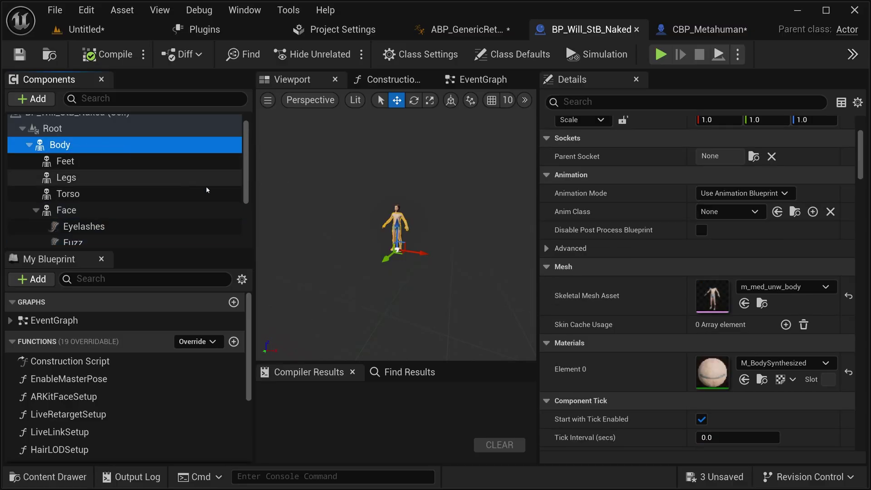
pyautogui.click(762, 379)
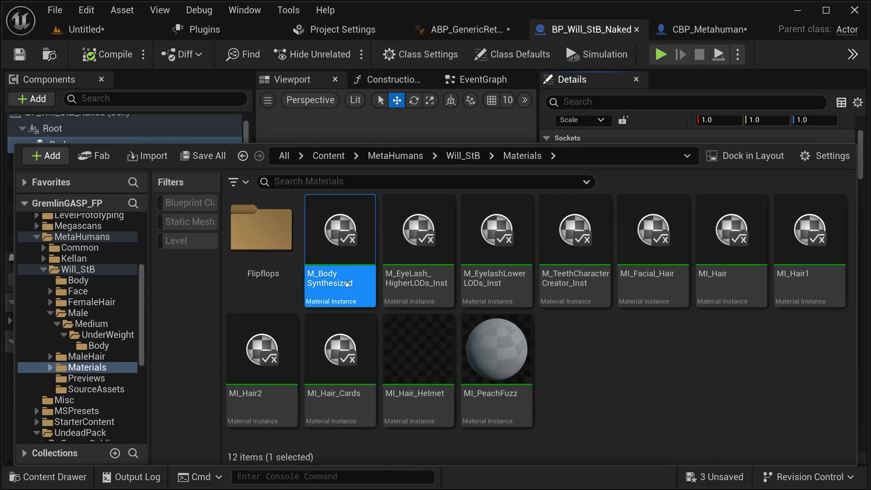
pyautogui.click(701, 33)
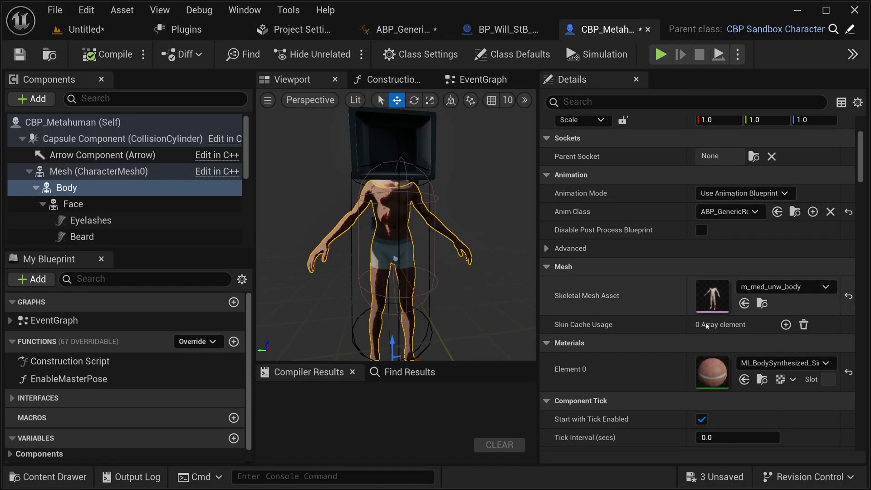
pyautogui.click(744, 379)
pyautogui.moveTo(396, 227); pyautogui.dragTo(367, 222, button='right')
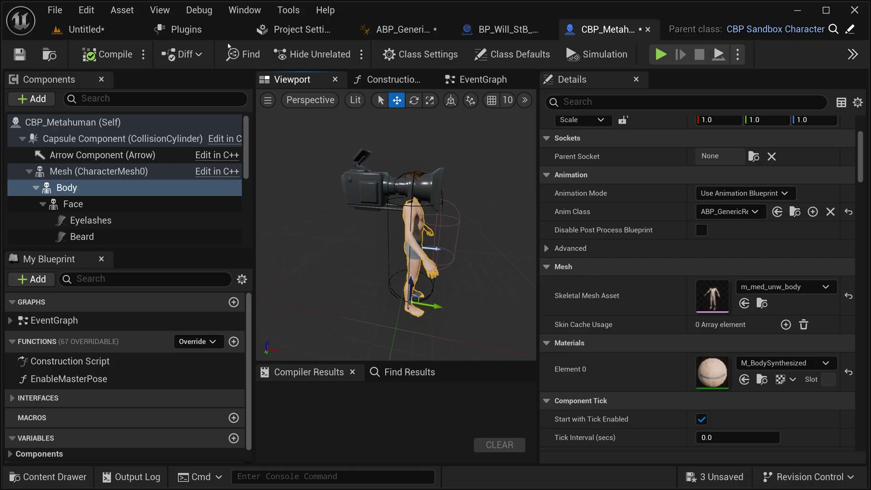
# Step: Set the level's Default Pawn Class to CBP_Metahuman in the World Settings and play-test the level
pyautogui.click(93, 30)
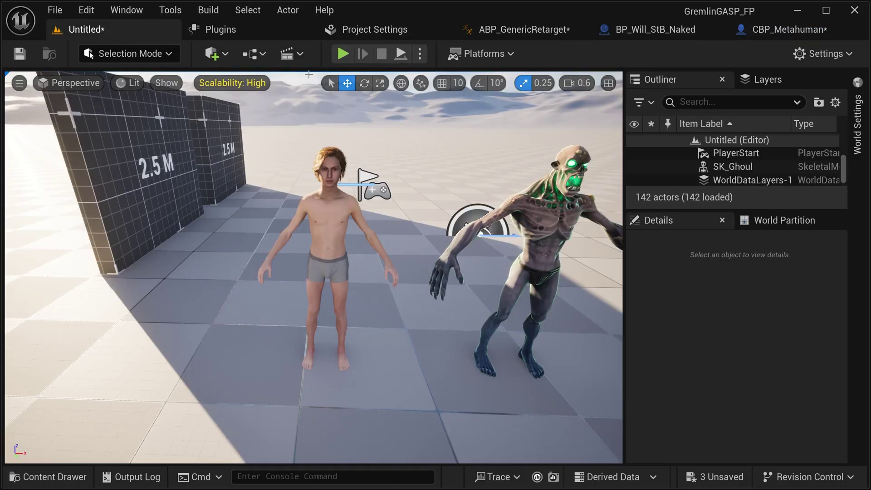
pyautogui.click(857, 120)
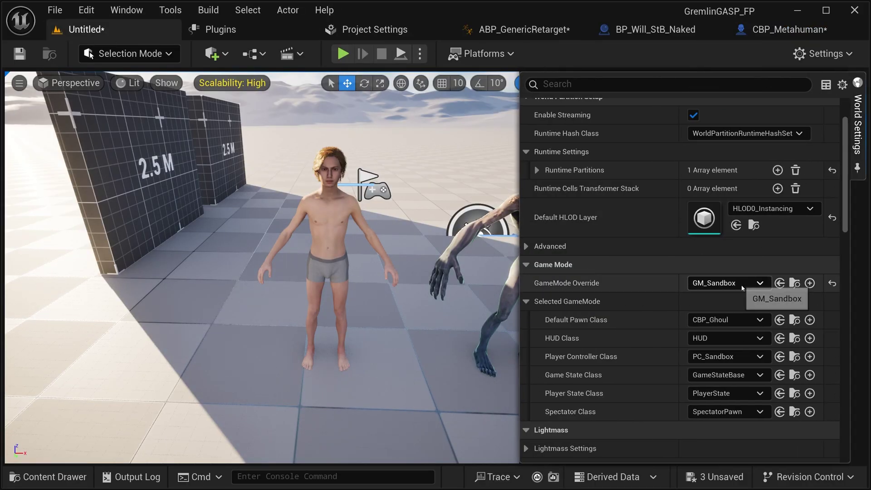
pyautogui.click(726, 320)
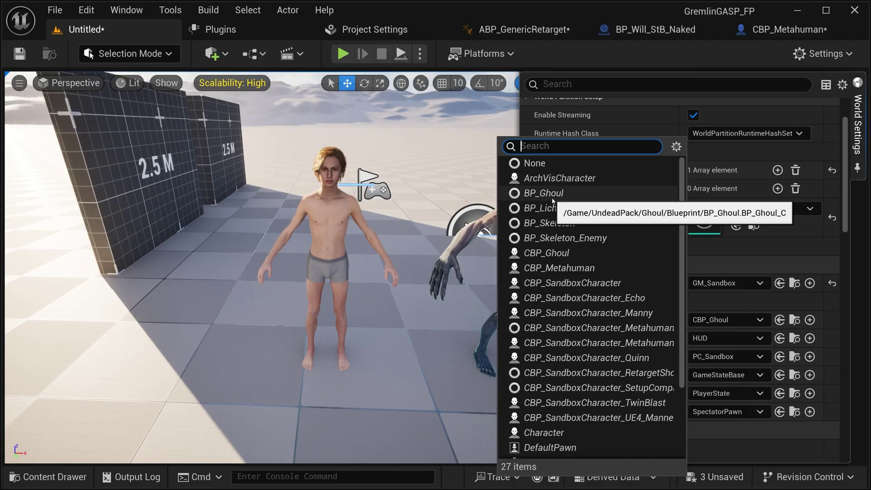
pyautogui.click(559, 267)
pyautogui.press('d')
pyautogui.moveTo(274, 115); pyautogui.dragTo(148, 121, button='right')
pyautogui.hotkey('alt', 'p')
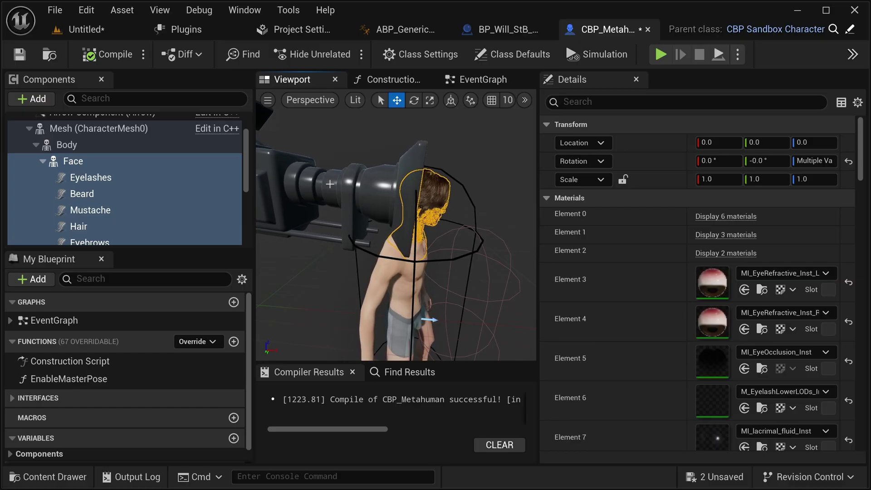
# Step: Inspect the GameplayCamera placement in CBP_Metahuman and play-test the level to check the view from the head
pyautogui.click(356, 192)
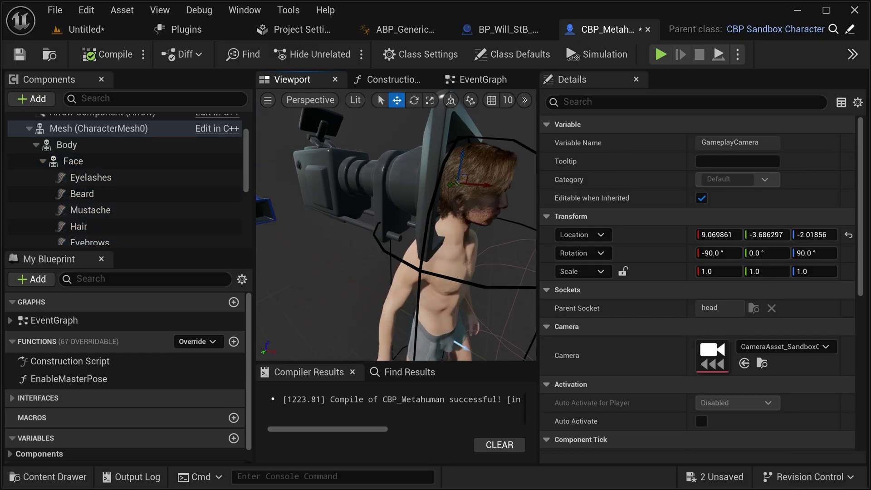
pyautogui.click(102, 33)
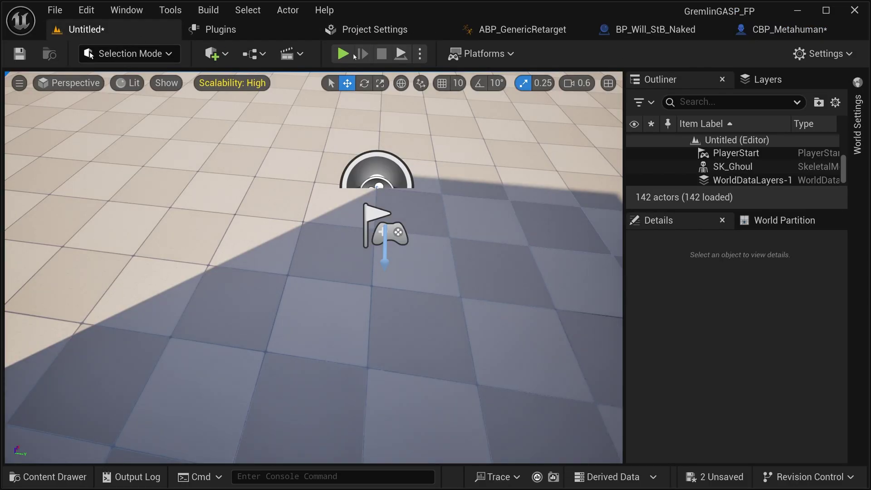
pyautogui.hotkey('alt', 'p')
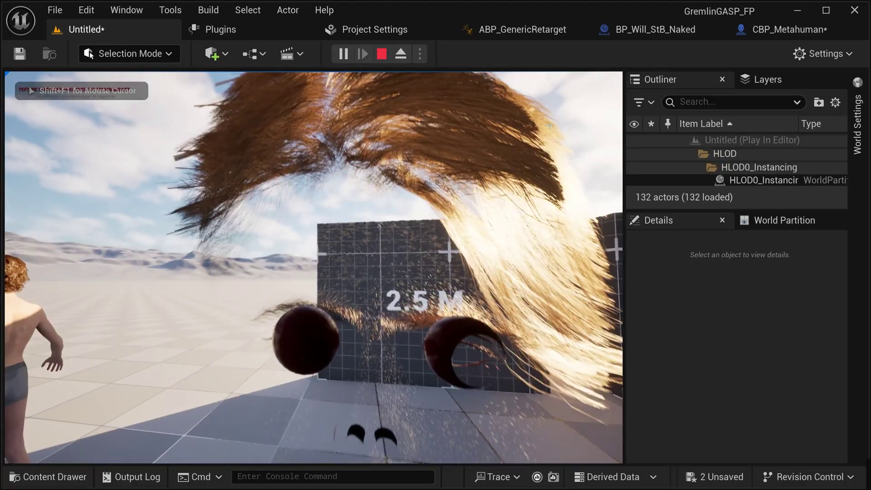
pyautogui.press('Escape')
# Step: Enable Hidden in Game and Hidden Shadow for the Face component and all its groom components, Eyelashes to Fuzz, in CBP_Metahuman
pyautogui.click(755, 30)
pyautogui.click(73, 161)
pyautogui.scroll(-1, 136, 172)
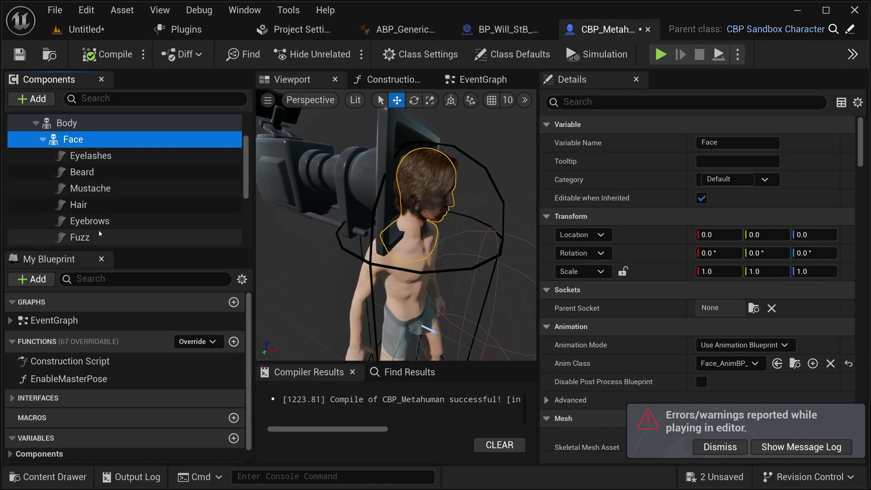
pyautogui.scroll(-2, 104, 218)
pyautogui.keyDown('shift'); pyautogui.click(103, 199); pyautogui.keyUp('shift')
pyautogui.click(586, 103)
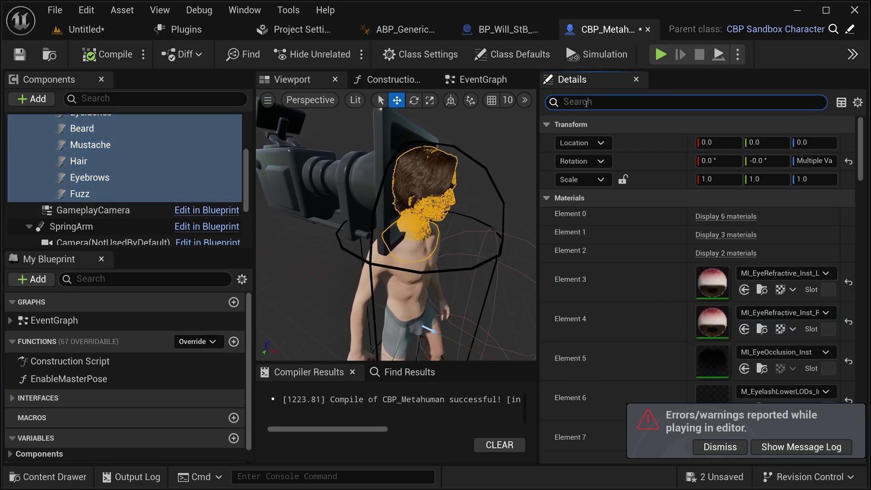
pyautogui.write('hidden')
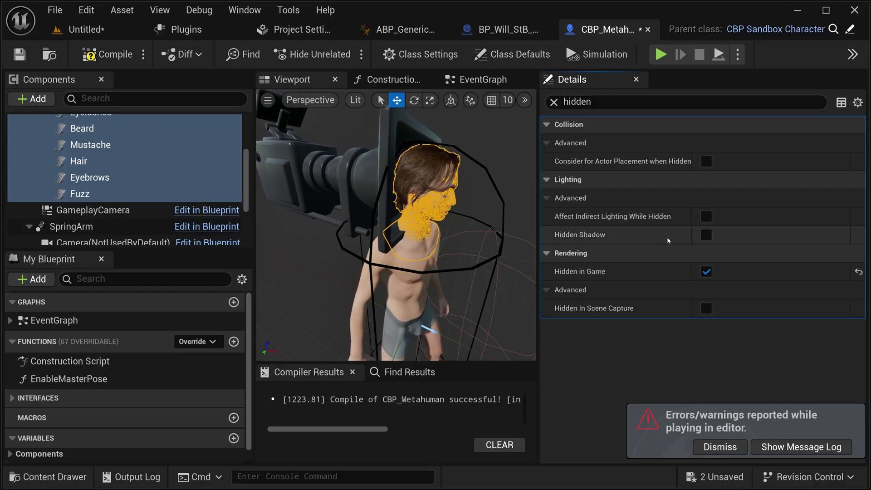
pyautogui.click(706, 234)
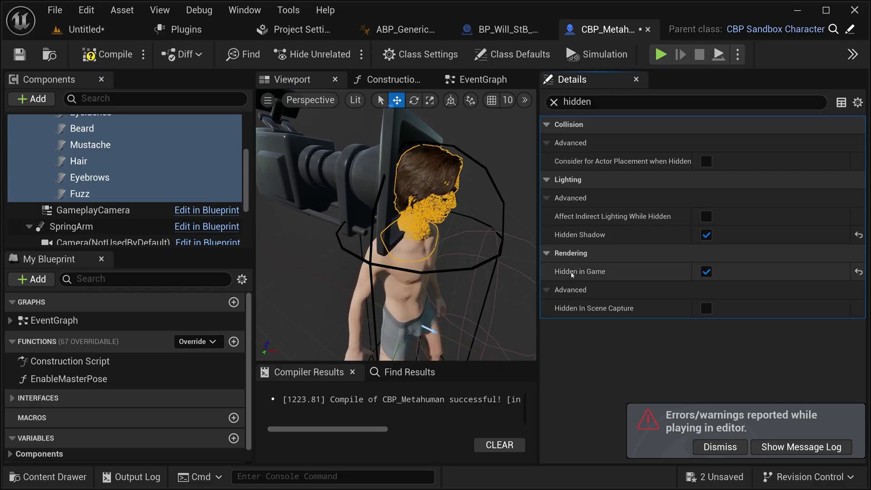
# Step: Play-test the level to check the MetaHuman's body and first-person view with the head hidden
pyautogui.click(107, 27)
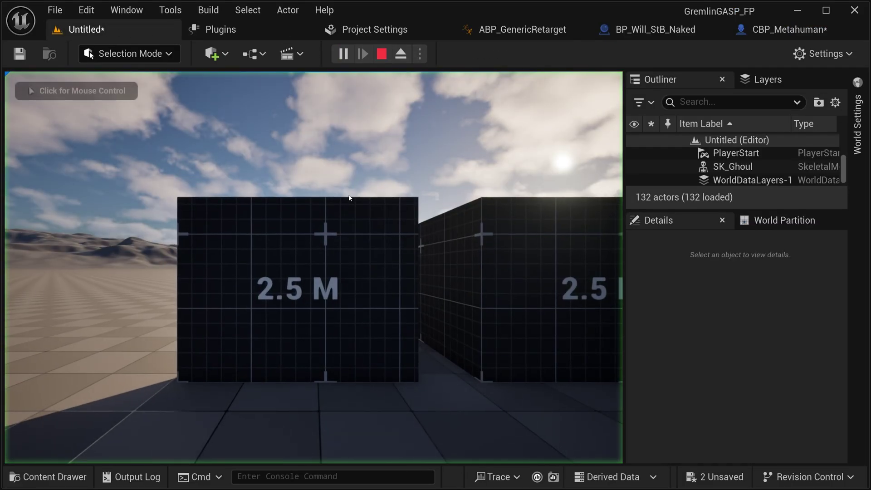
pyautogui.click(349, 198)
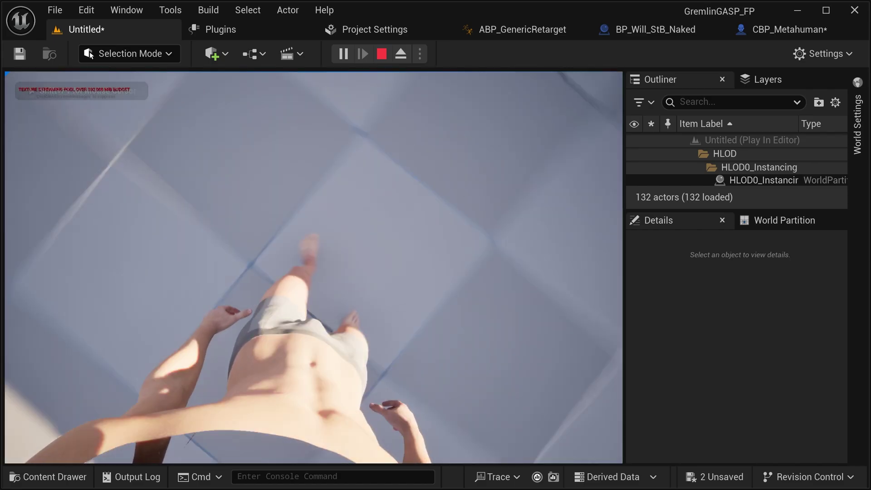
pyautogui.press('Escape')
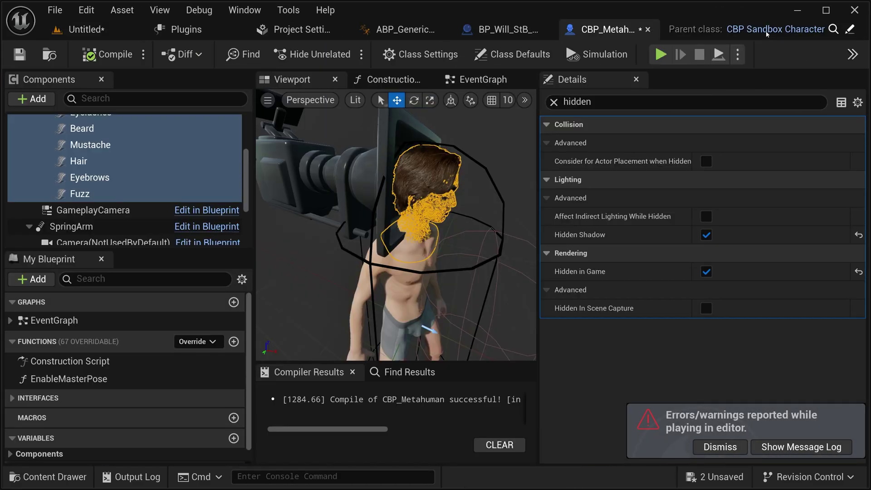
# Step: Move the GameplayCamera of CBP_Metahuman forward to the face and play-test the level with the new placement
pyautogui.click(308, 204)
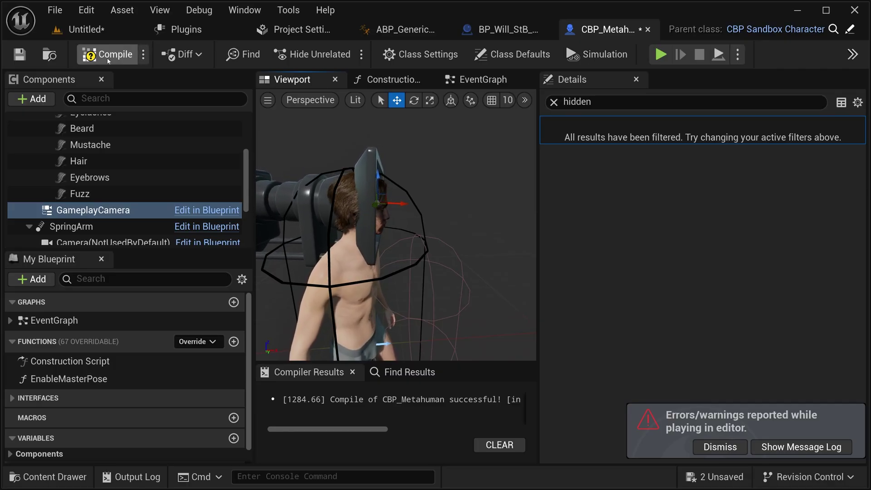
pyautogui.click(98, 30)
pyautogui.click(343, 54)
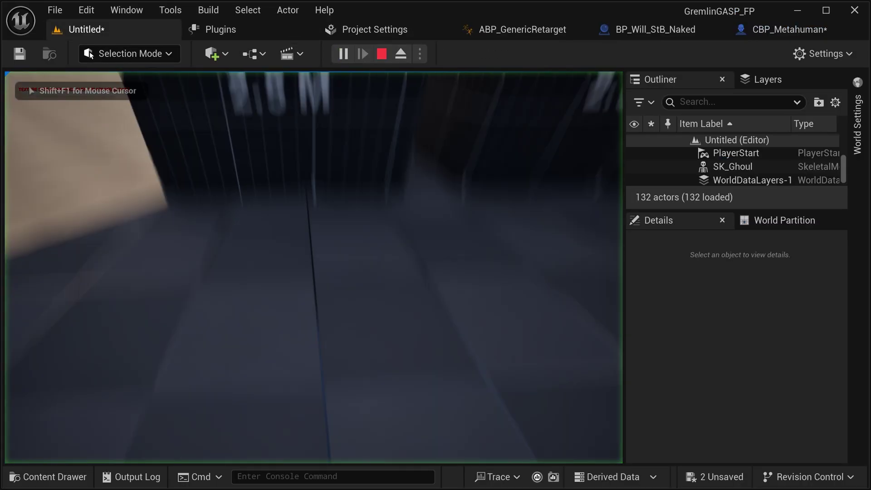